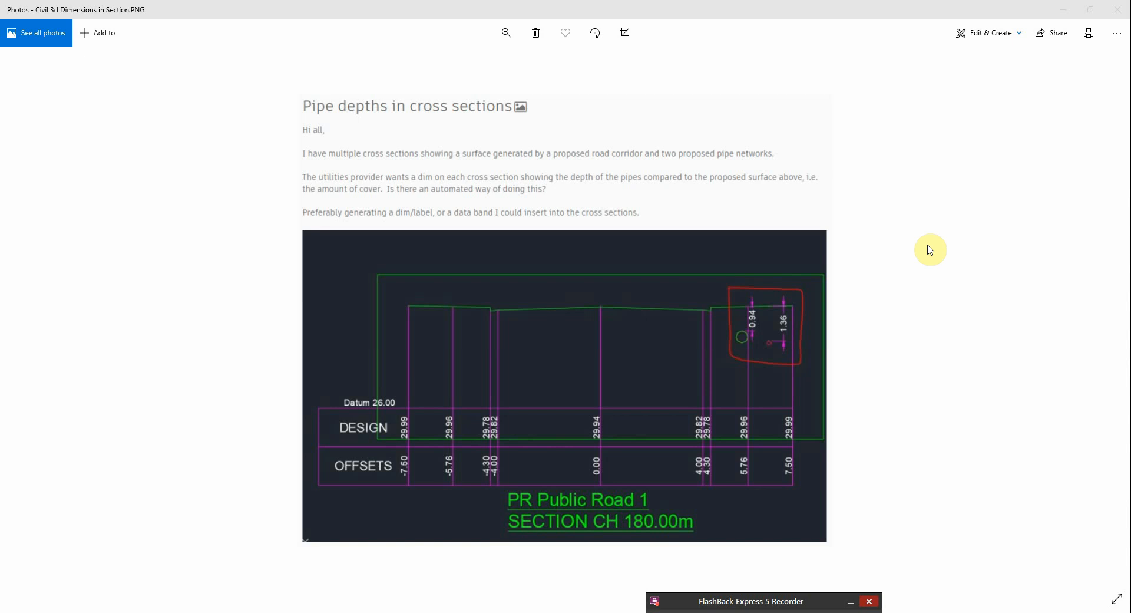
- Switch to Civil 3D, bring up the Grading R&D drawing and inspect the labelled sewer line between the manholes
{"action": "left_click", "coordinate": [1067, 8]}
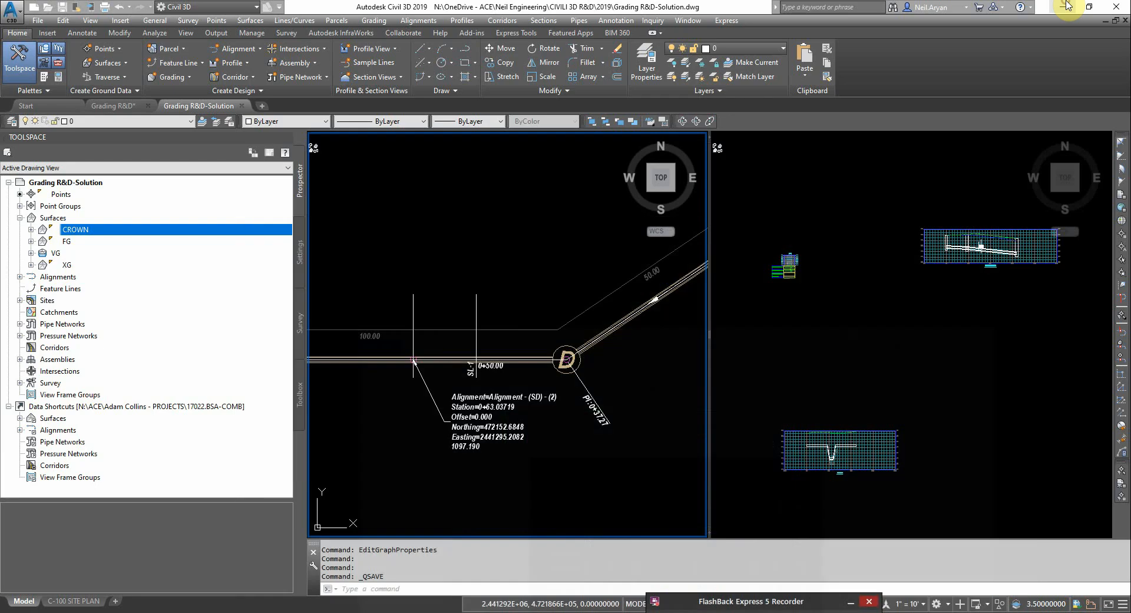
{"action": "left_click", "coordinate": [478, 187]}
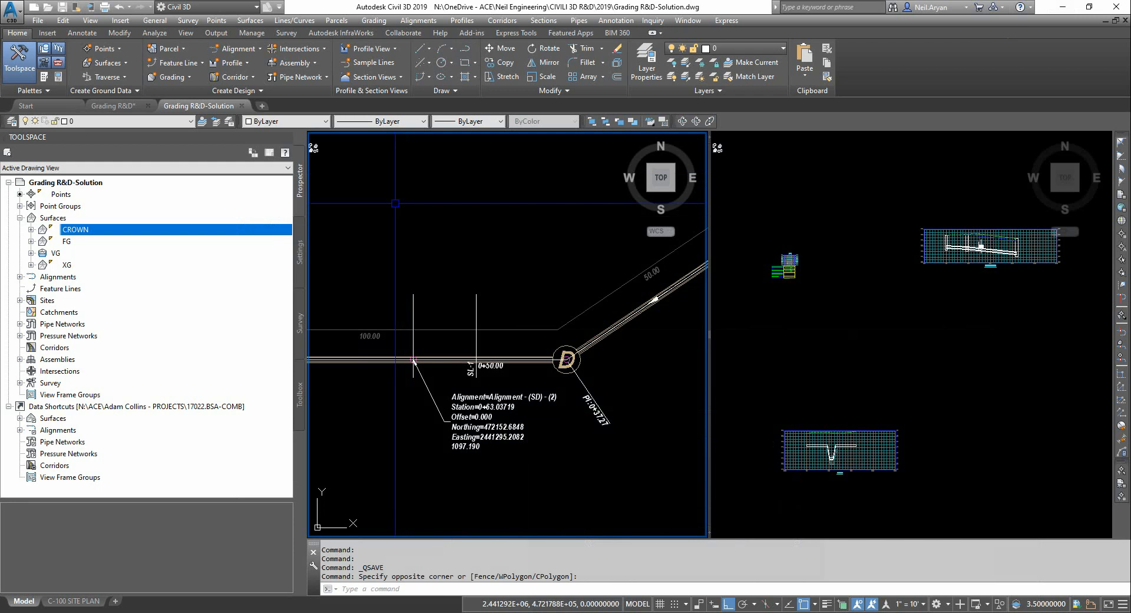
{"action": "left_click", "coordinate": [125, 109]}
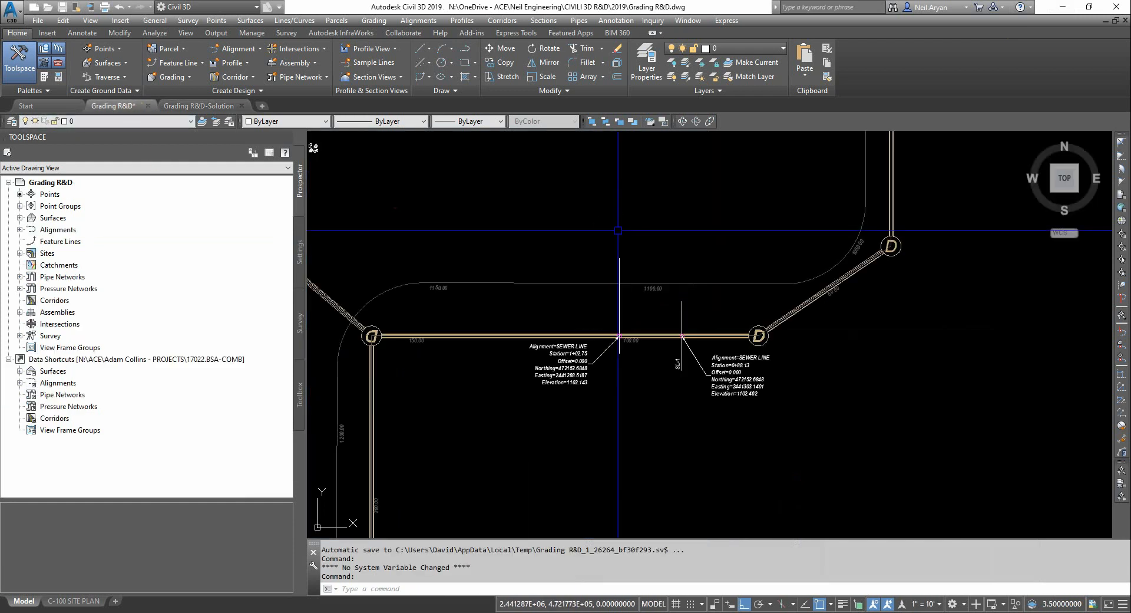
{"action": "scroll", "coordinate": [700, 352], "scroll_direction": "up", "scroll_amount": 4}
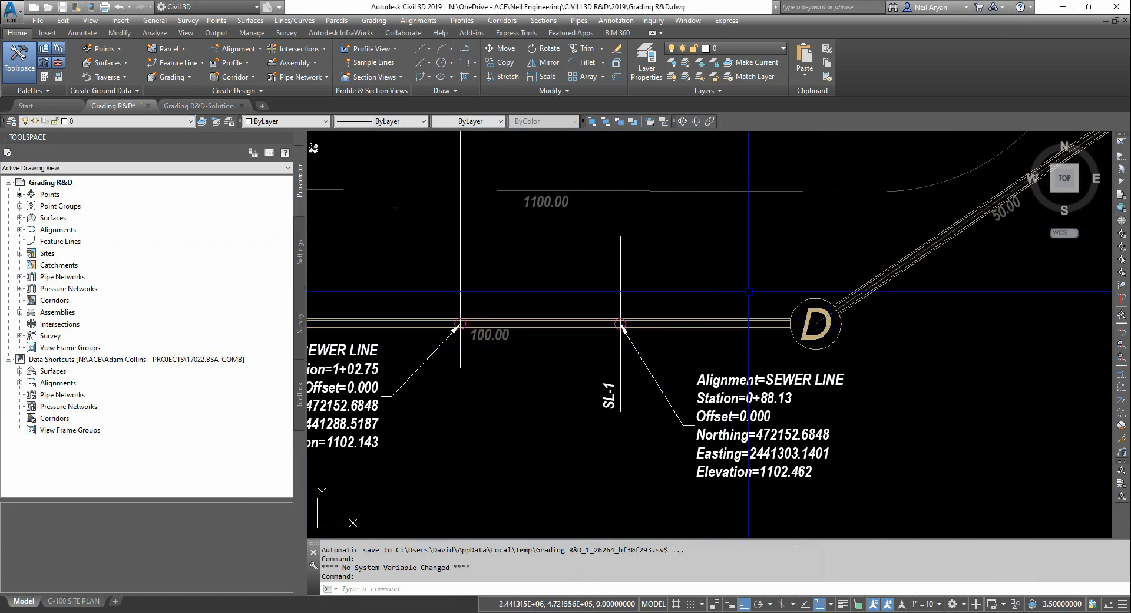
{"action": "scroll", "coordinate": [655, 293], "scroll_direction": "down", "scroll_amount": 6}
{"action": "scroll", "coordinate": [646, 291], "scroll_direction": "up", "scroll_amount": 4}
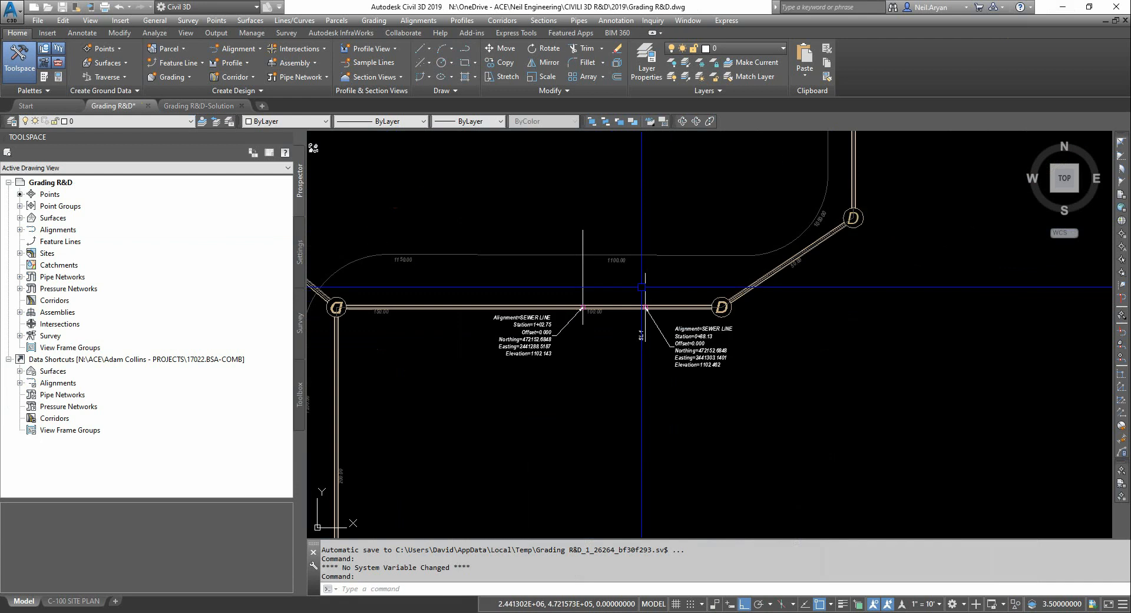
- Select sample line SL-1 and examine its section view's cover dimension, elevation labels and Clear Cover band, clearing the selection
{"action": "left_click", "coordinate": [648, 283]}
{"action": "scroll", "coordinate": [589, 292], "scroll_direction": "down", "scroll_amount": 2}
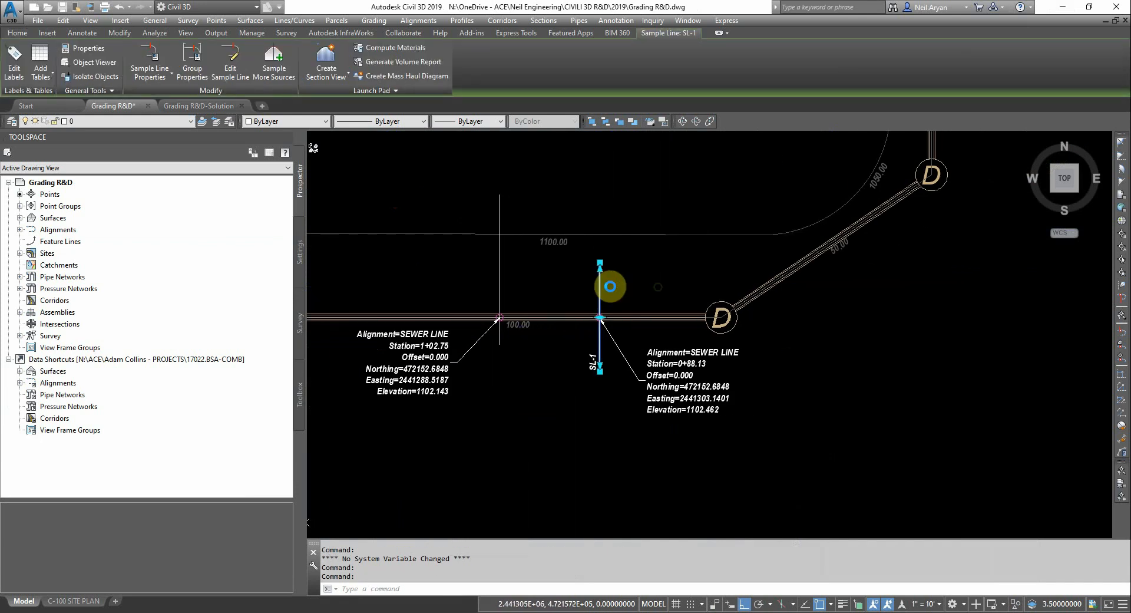
{"action": "scroll", "coordinate": [573, 297], "scroll_direction": "down", "scroll_amount": 4}
{"action": "middle_click_drag", "start_coordinate": [933, 294], "coordinate": [877, 293]}
{"action": "scroll", "coordinate": [878, 293], "scroll_direction": "up", "scroll_amount": 6}
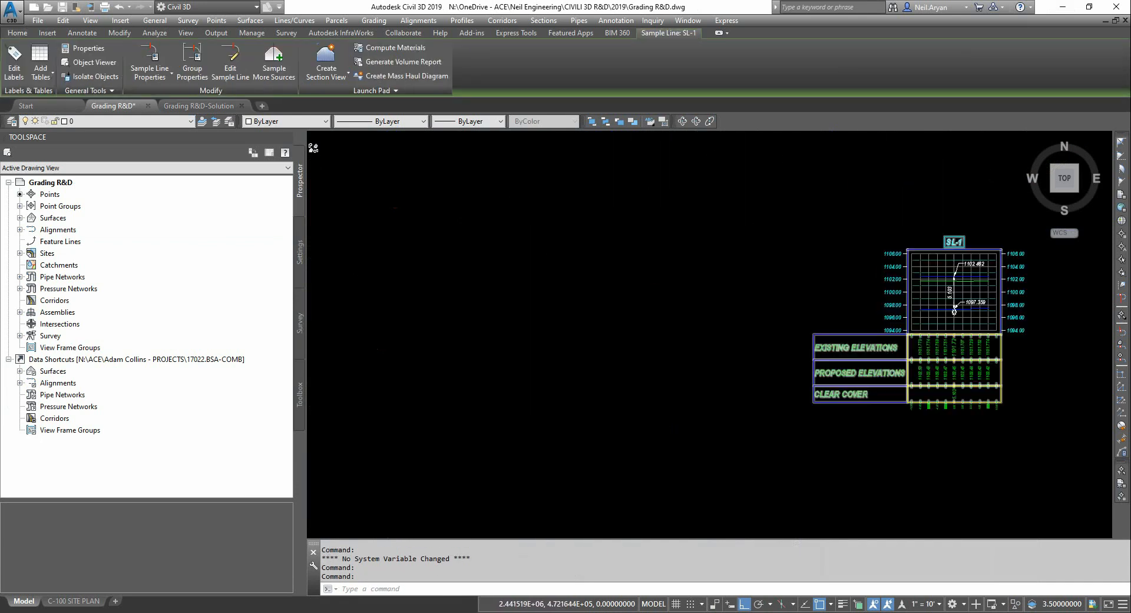
{"action": "middle_click_drag", "start_coordinate": [999, 309], "coordinate": [677, 259]}
{"action": "scroll", "coordinate": [701, 245], "scroll_direction": "up", "scroll_amount": 2}
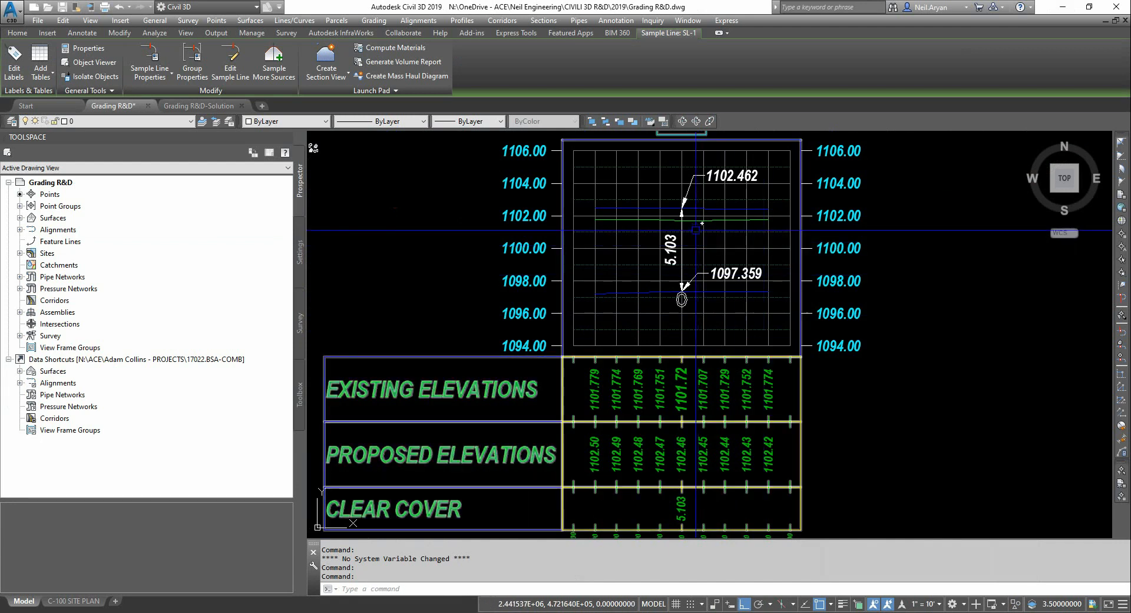
{"action": "key", "text": "Escape"}
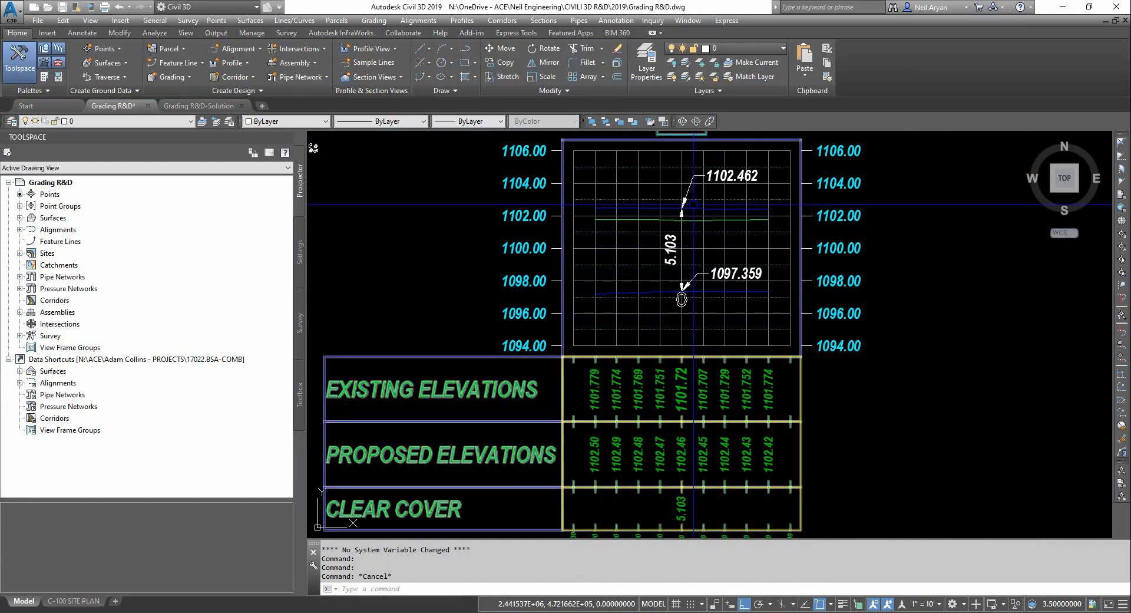
{"action": "middle_click_drag", "start_coordinate": [689, 324], "coordinate": [707, 288]}
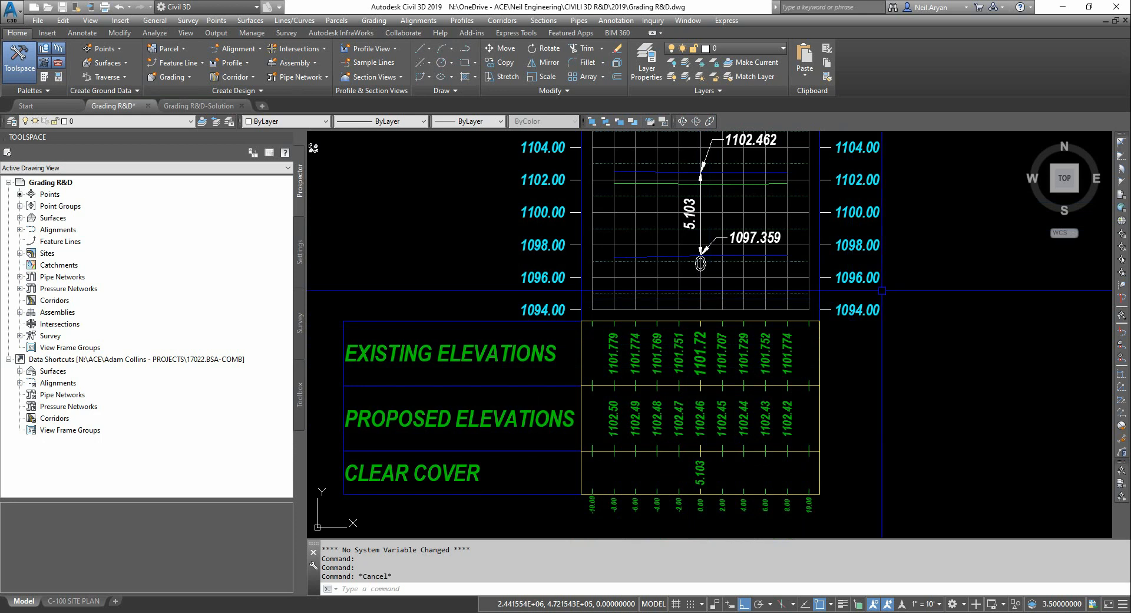
- Switch to the Grading R&D-Solution drawing, select sample line SL-1 in plan and find its section view in the other viewport
{"action": "left_click", "coordinate": [198, 107]}
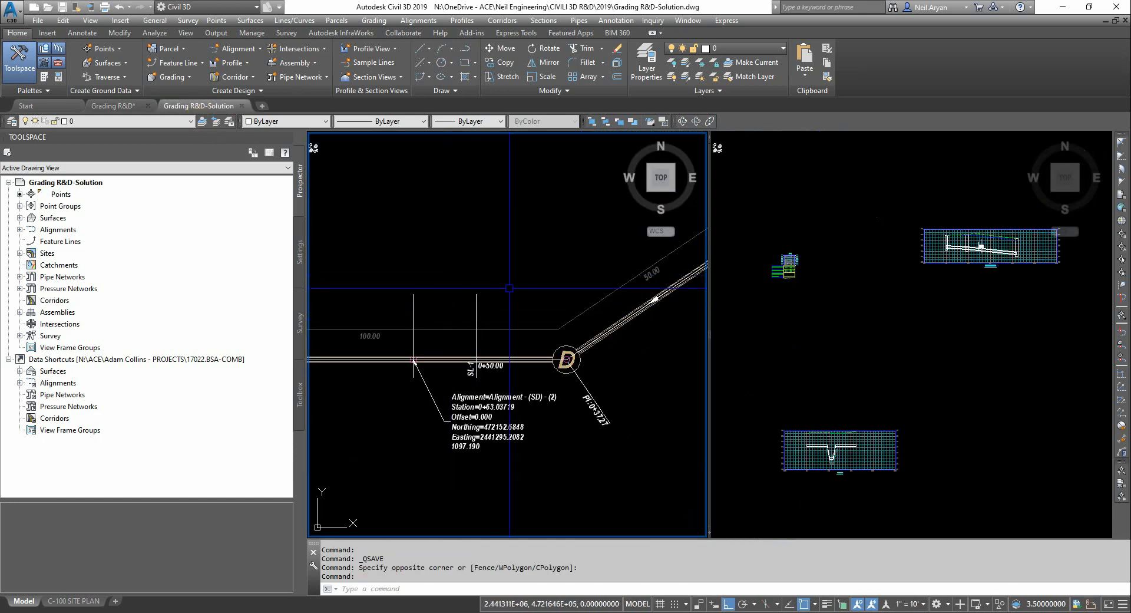
{"action": "middle_click_drag", "start_coordinate": [508, 288], "coordinate": [543, 257]}
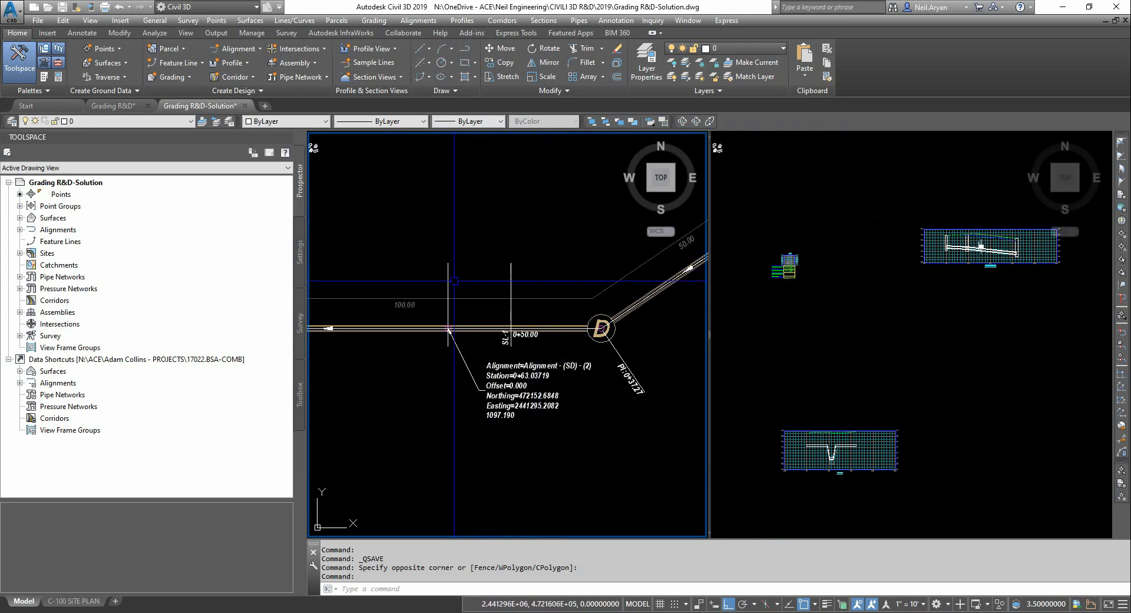
{"action": "left_click", "coordinate": [511, 306]}
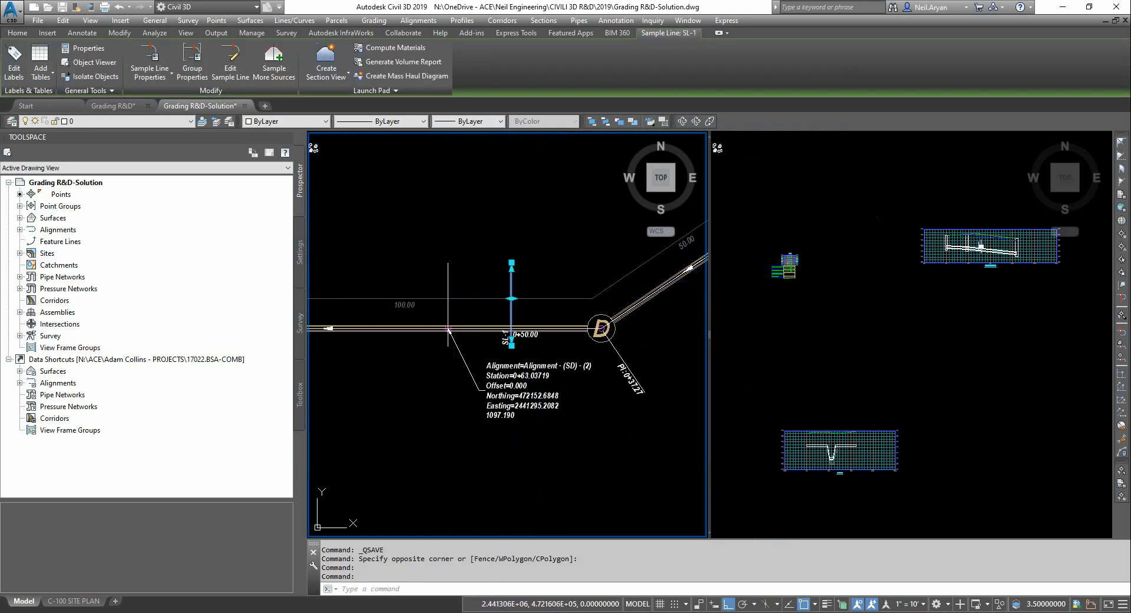
{"action": "left_click", "coordinate": [780, 319]}
{"action": "scroll", "coordinate": [789, 262], "scroll_direction": "up", "scroll_amount": 10}
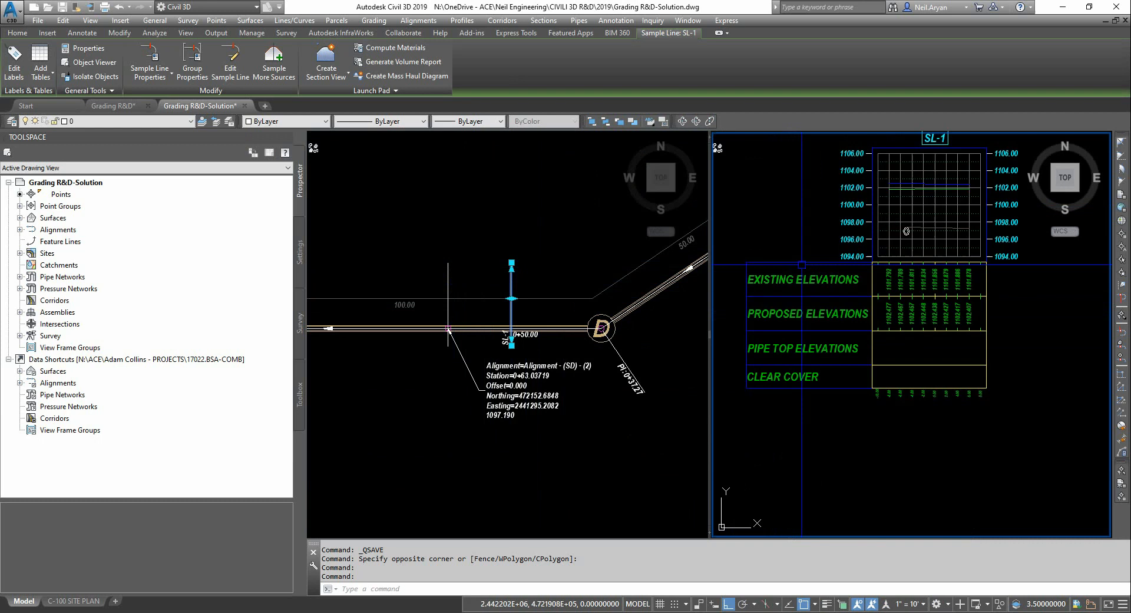
{"action": "scroll", "coordinate": [909, 227], "scroll_direction": "up", "scroll_amount": 3}
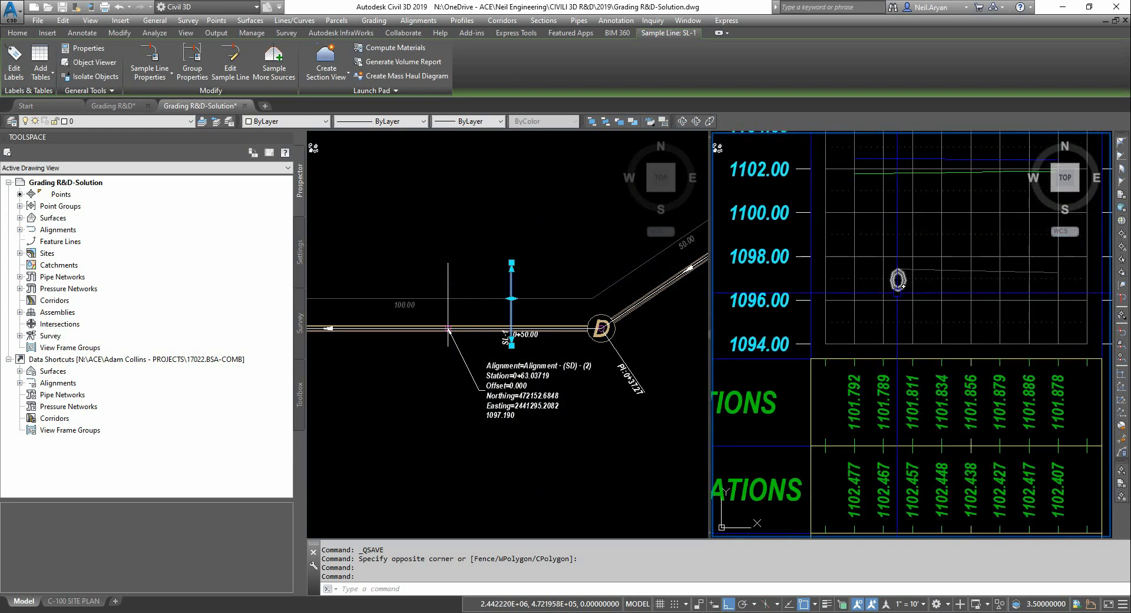
- Examine the pipe in the SL-1 section view and the Pipe Top Elevations and Clear Cover bands below it
{"action": "mouse_move", "coordinate": [903, 286]}
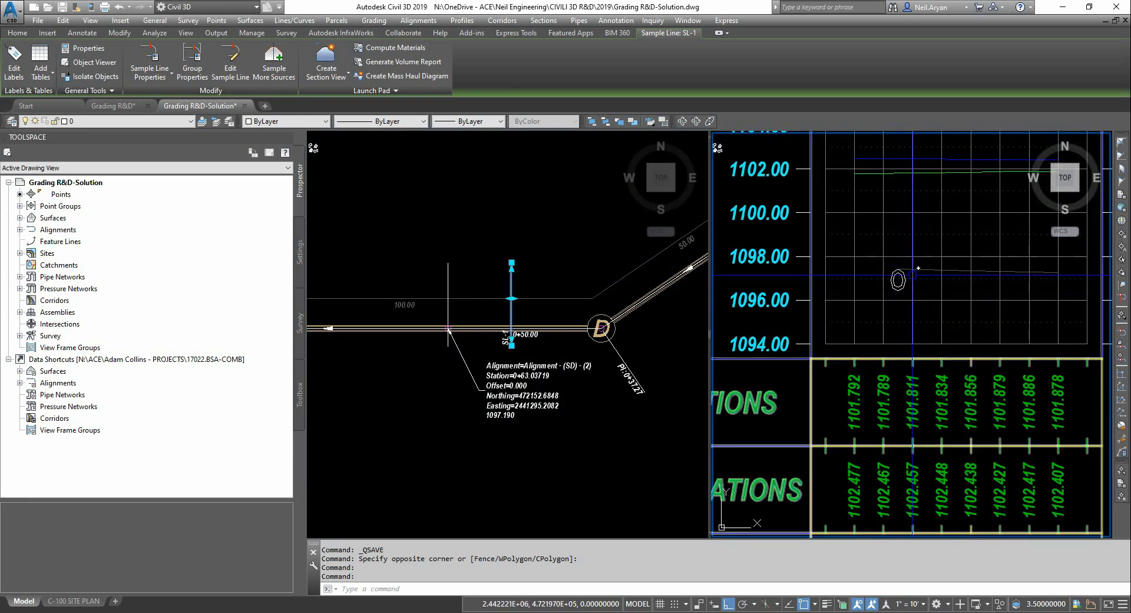
{"action": "middle_click_drag", "start_coordinate": [912, 278], "coordinate": [884, 300]}
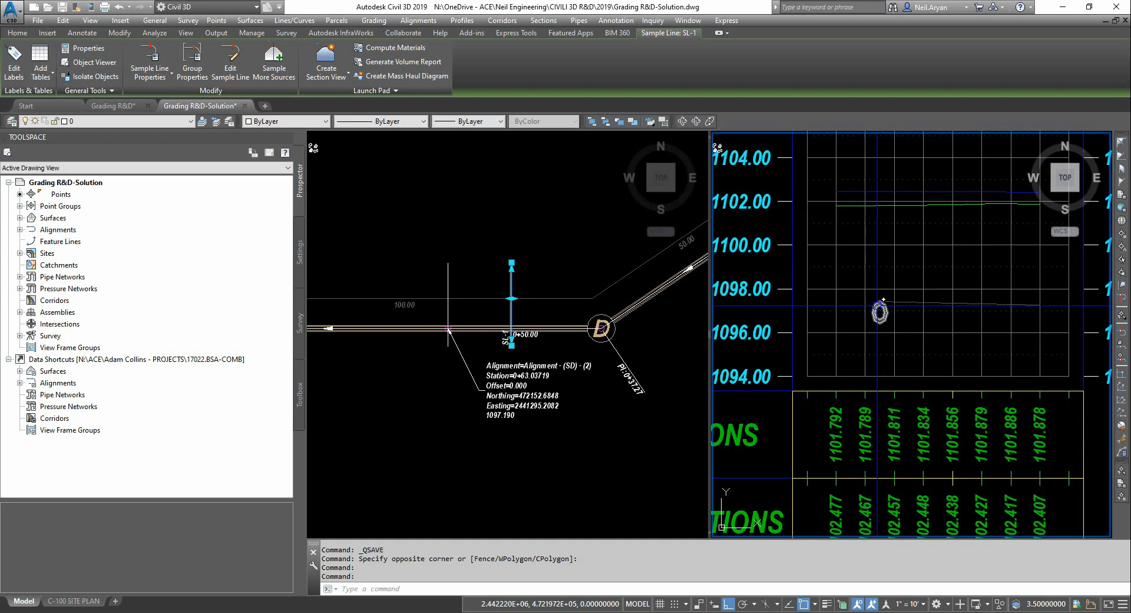
{"action": "scroll", "coordinate": [931, 260], "scroll_direction": "down", "scroll_amount": 3}
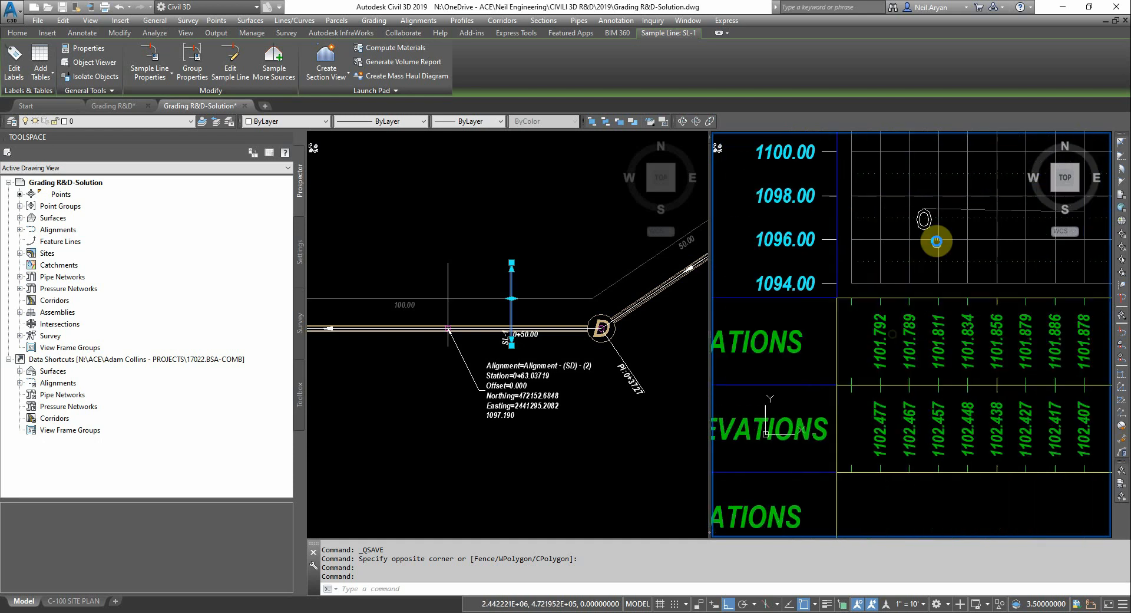
{"action": "middle_click_drag", "start_coordinate": [902, 322], "coordinate": [941, 310]}
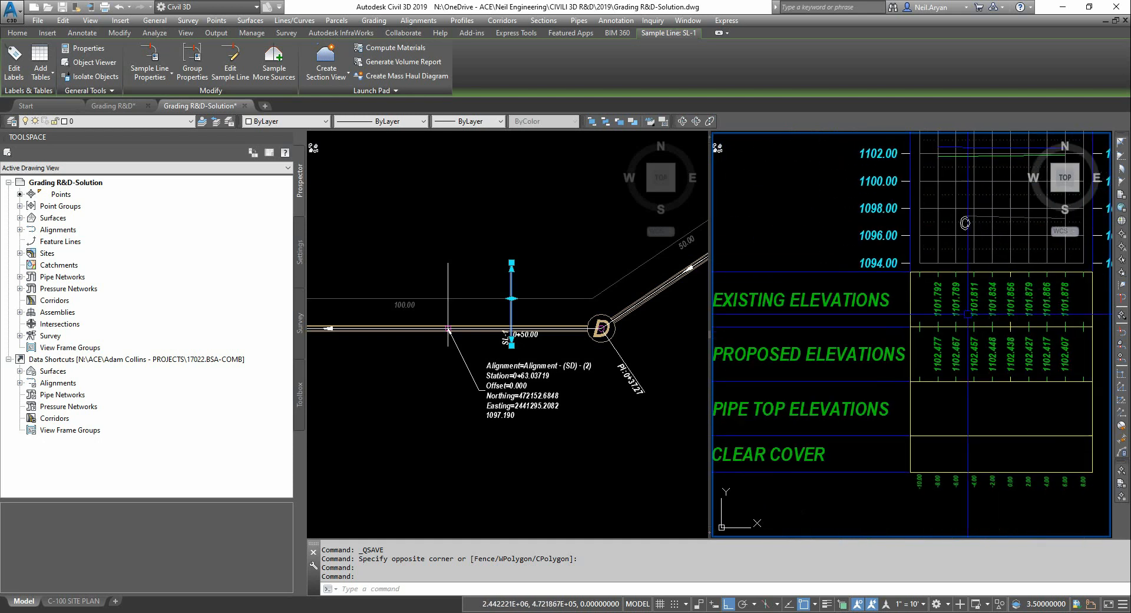
{"action": "middle_click_drag", "start_coordinate": [963, 409], "coordinate": [965, 381]}
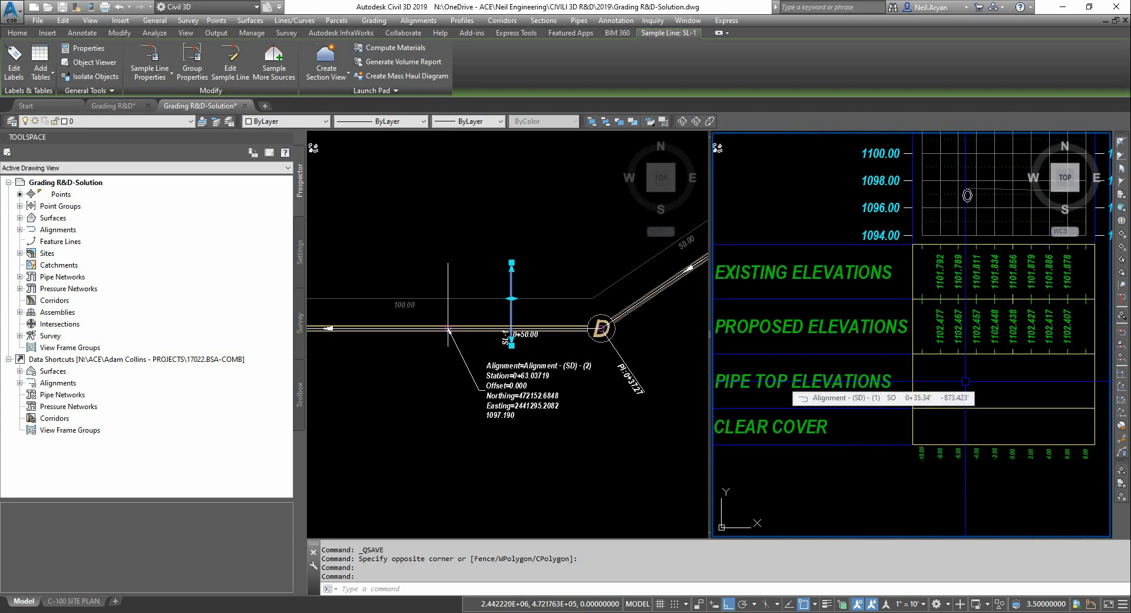
- Examine where sample line SL-1 crosses the pipe and alignments in the plan viewport, and clear the selection
{"action": "left_click", "coordinate": [575, 226]}
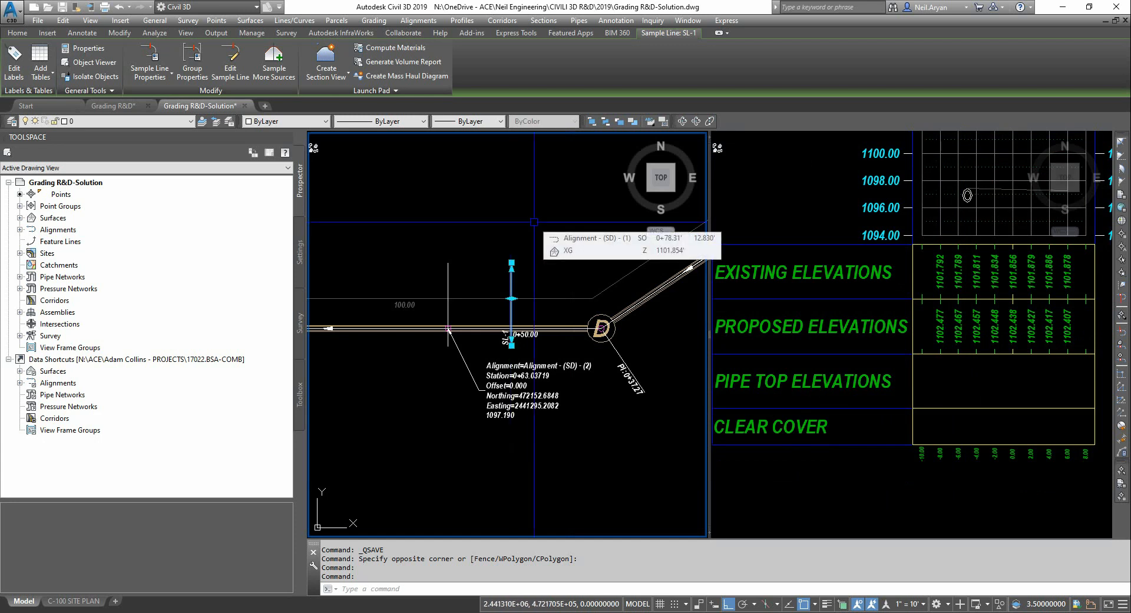
{"action": "scroll", "coordinate": [509, 332], "scroll_direction": "up", "scroll_amount": 4}
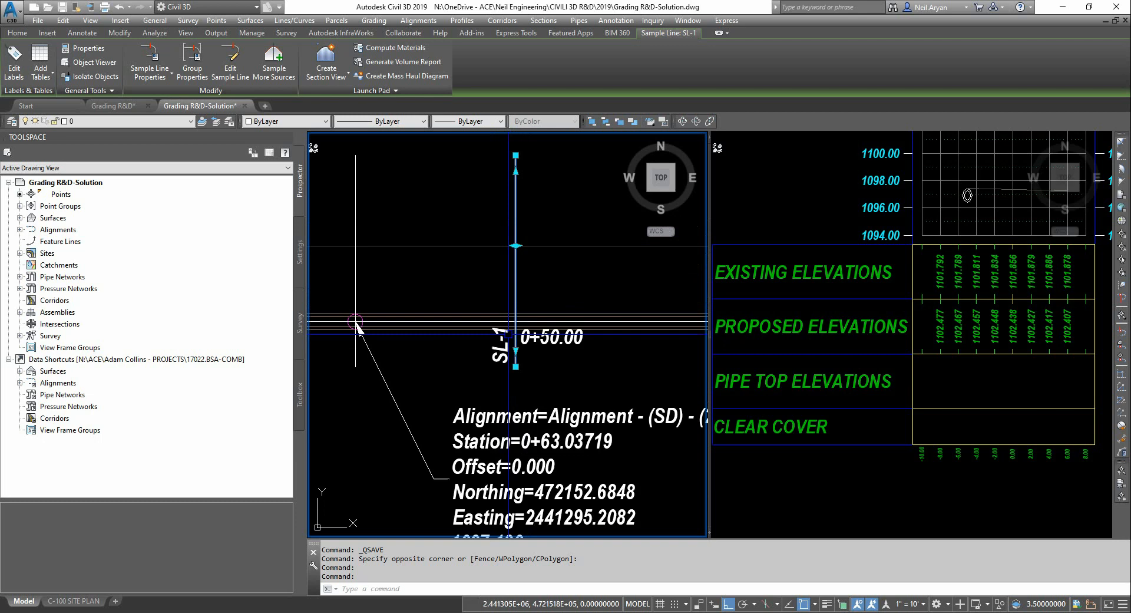
{"action": "middle_click_drag", "start_coordinate": [519, 176], "coordinate": [518, 196]}
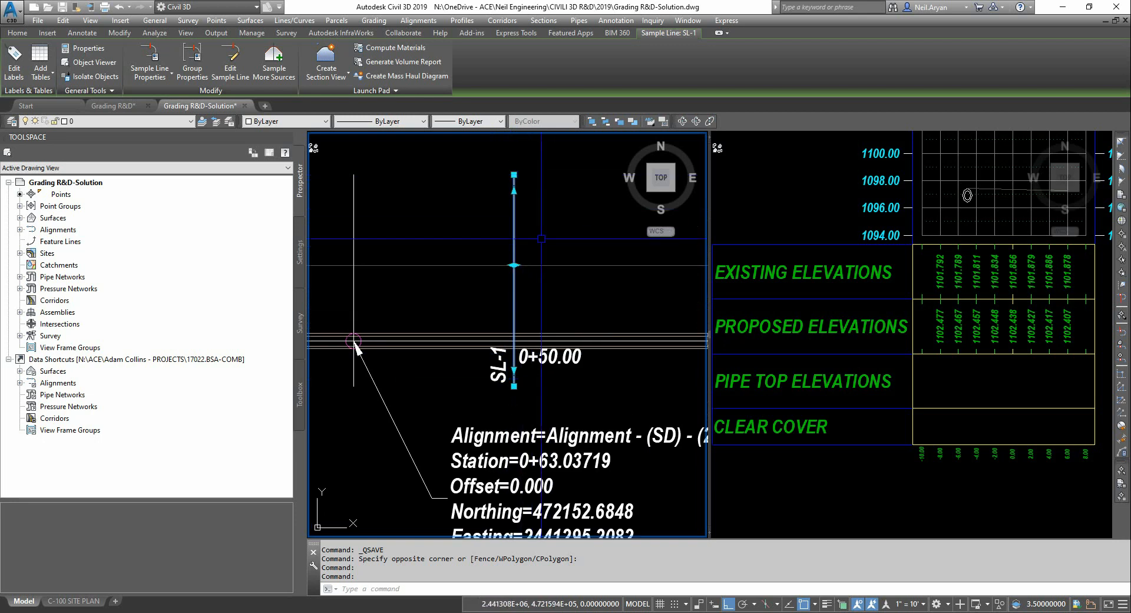
{"action": "middle_click_drag", "start_coordinate": [431, 214], "coordinate": [432, 213]}
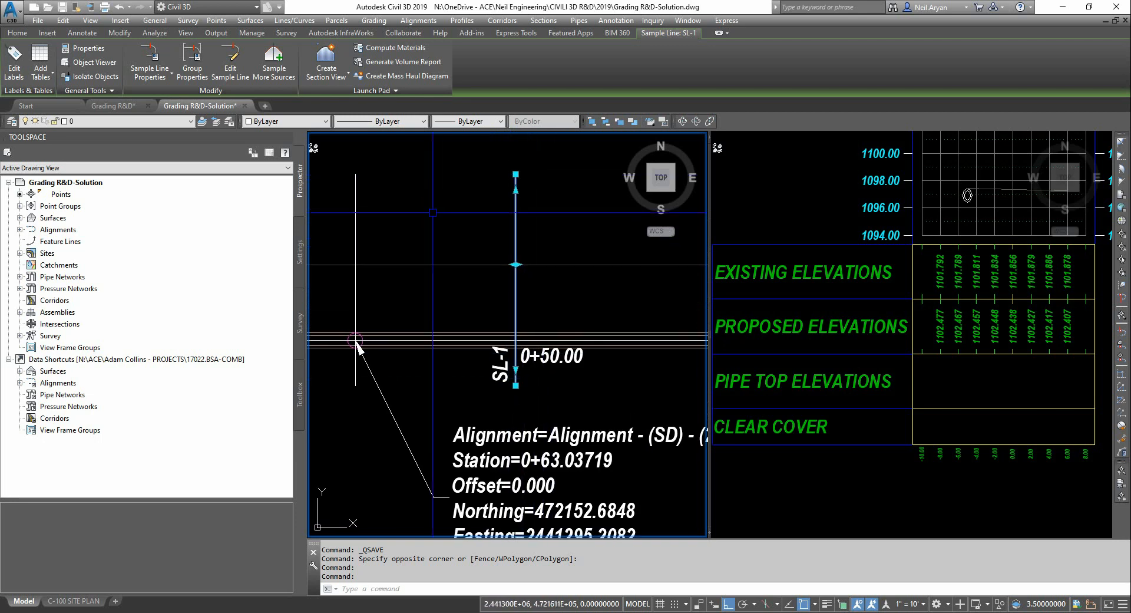
{"action": "mouse_move", "coordinate": [432, 213]}
{"action": "key", "text": "Escape"}
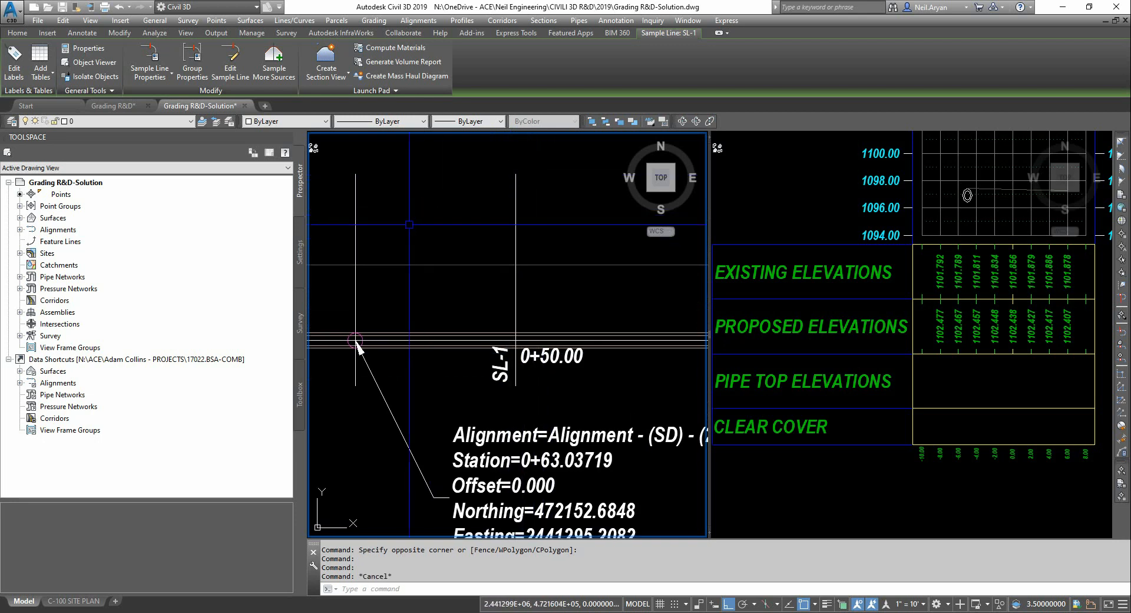
- Add a vertex to the vertical polyline beside SL-1 where it crosses the pipe centreline at the labelled station
{"action": "left_click", "coordinate": [356, 223]}
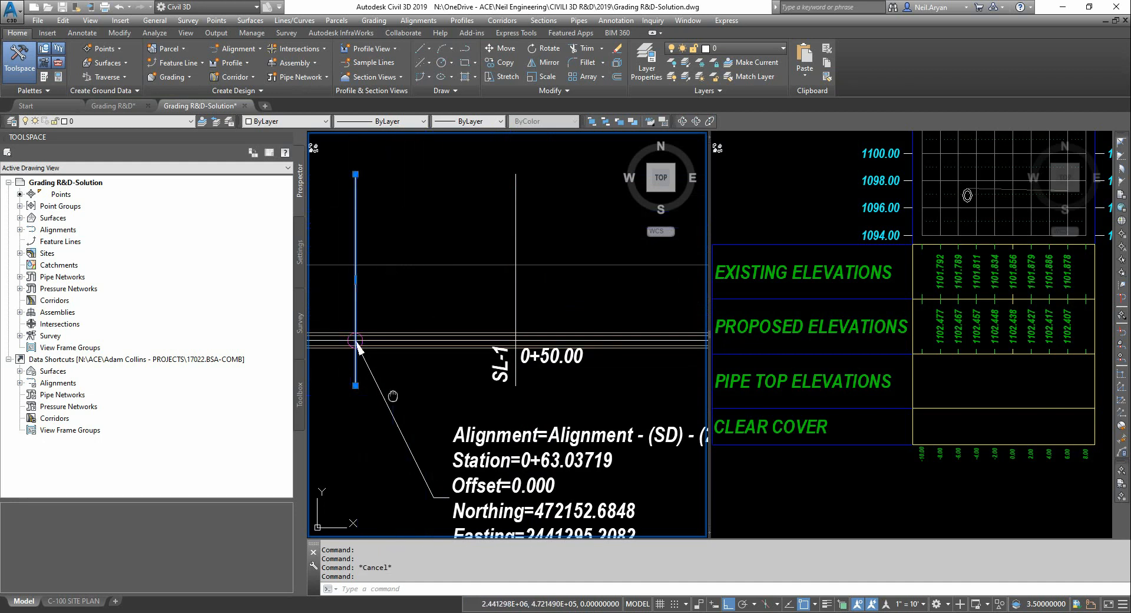
{"action": "middle_click_drag", "start_coordinate": [357, 341], "coordinate": [433, 345]}
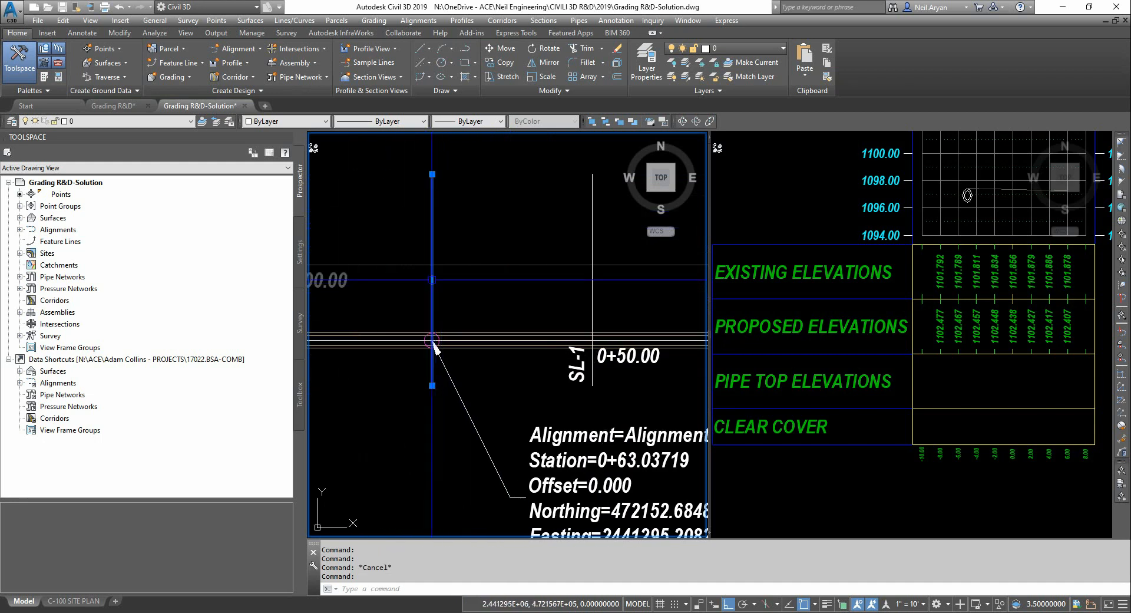
{"action": "mouse_move", "coordinate": [432, 279]}
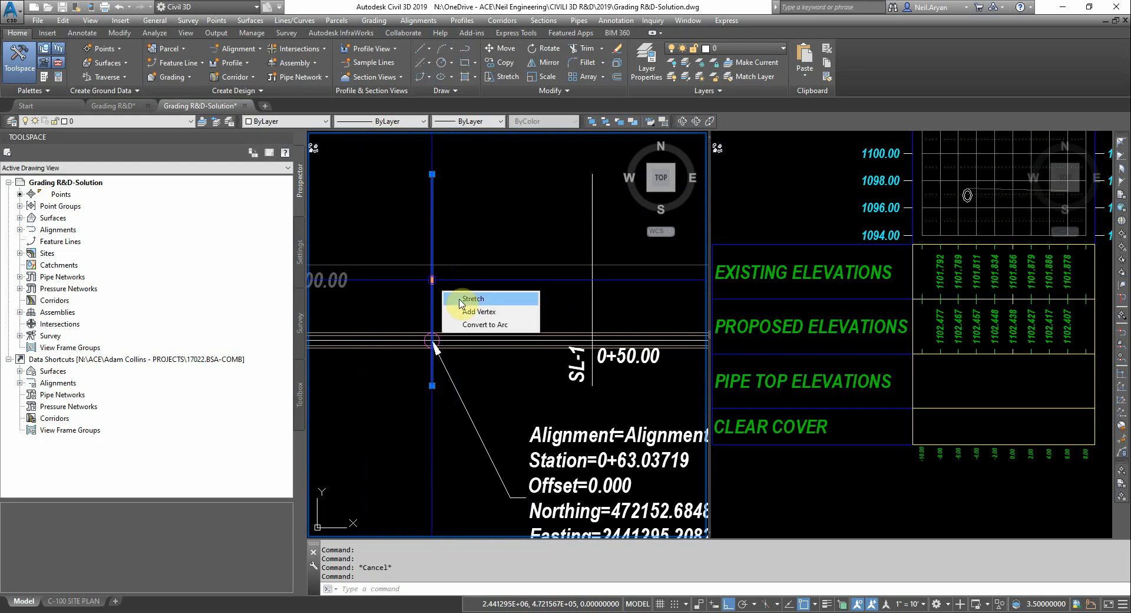
{"action": "left_click", "coordinate": [478, 311]}
{"action": "scroll", "coordinate": [433, 344], "scroll_direction": "up", "scroll_amount": 2}
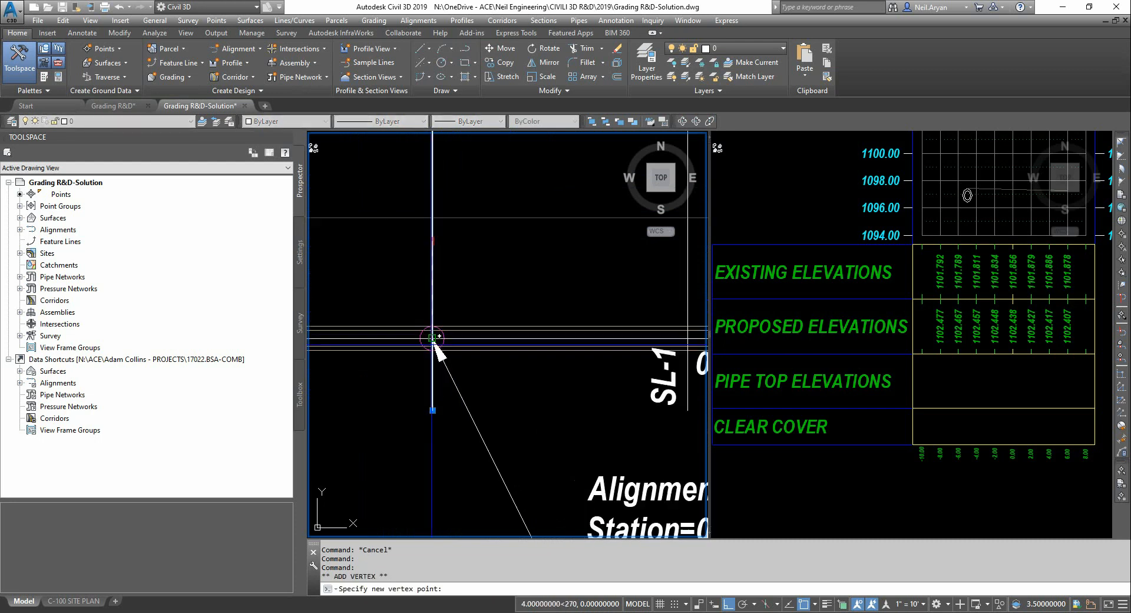
{"action": "left_click", "coordinate": [434, 339]}
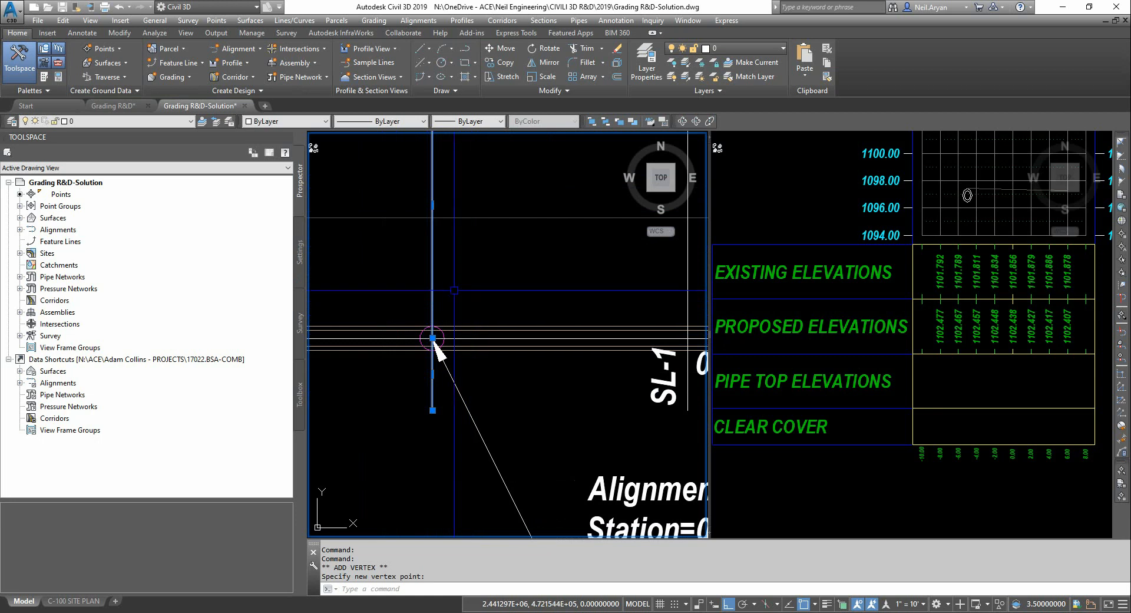
{"action": "scroll", "coordinate": [434, 341], "scroll_direction": "down", "scroll_amount": 2}
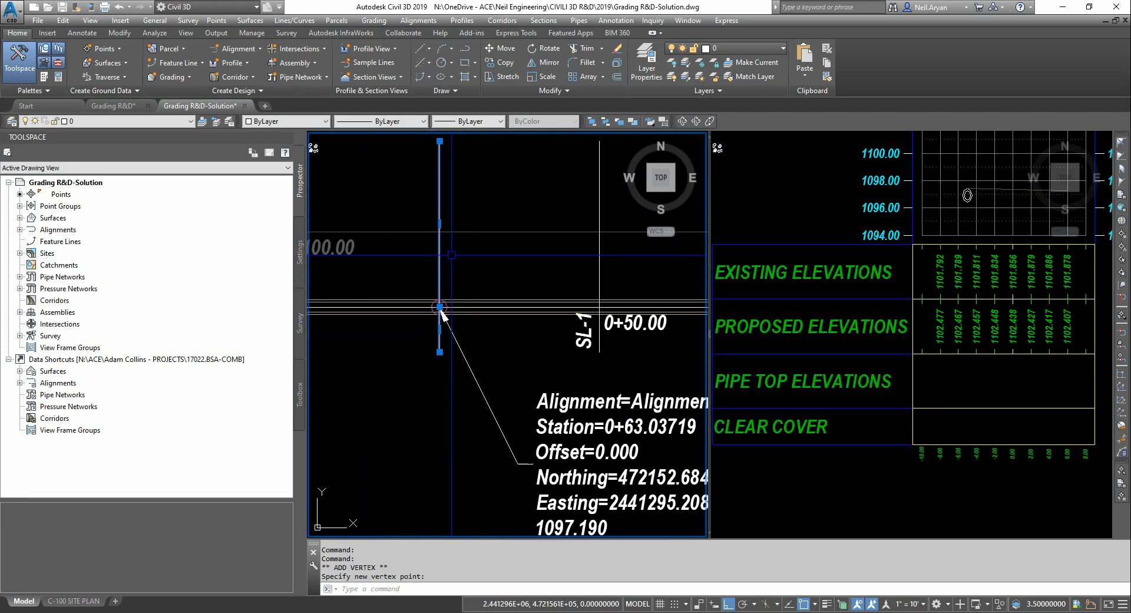
{"action": "left_click", "coordinate": [392, 64]}
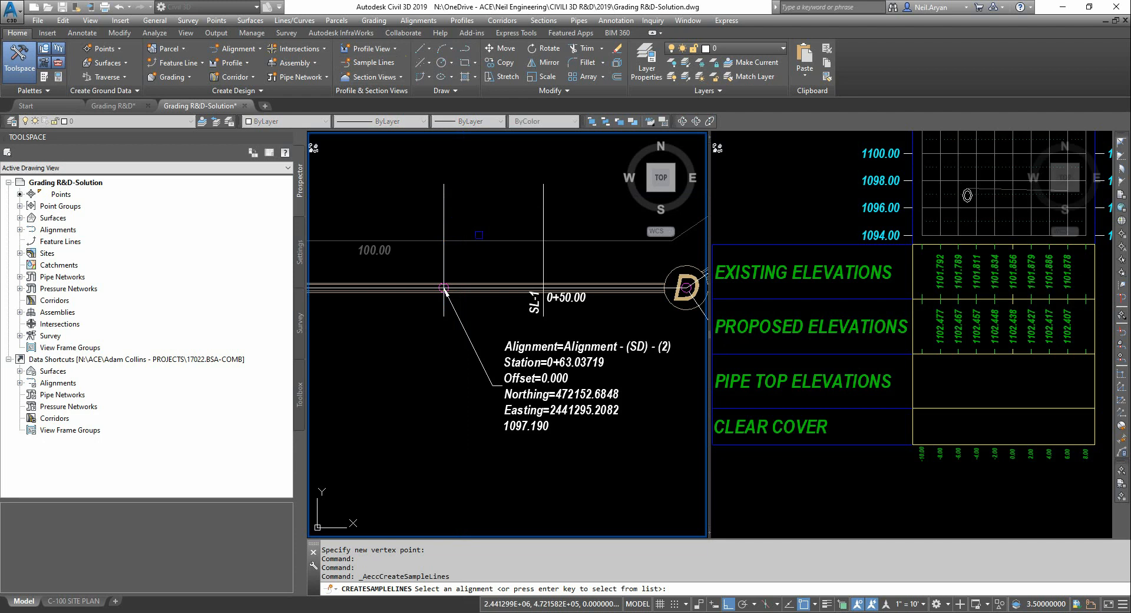
{"action": "key", "text": "Return"}
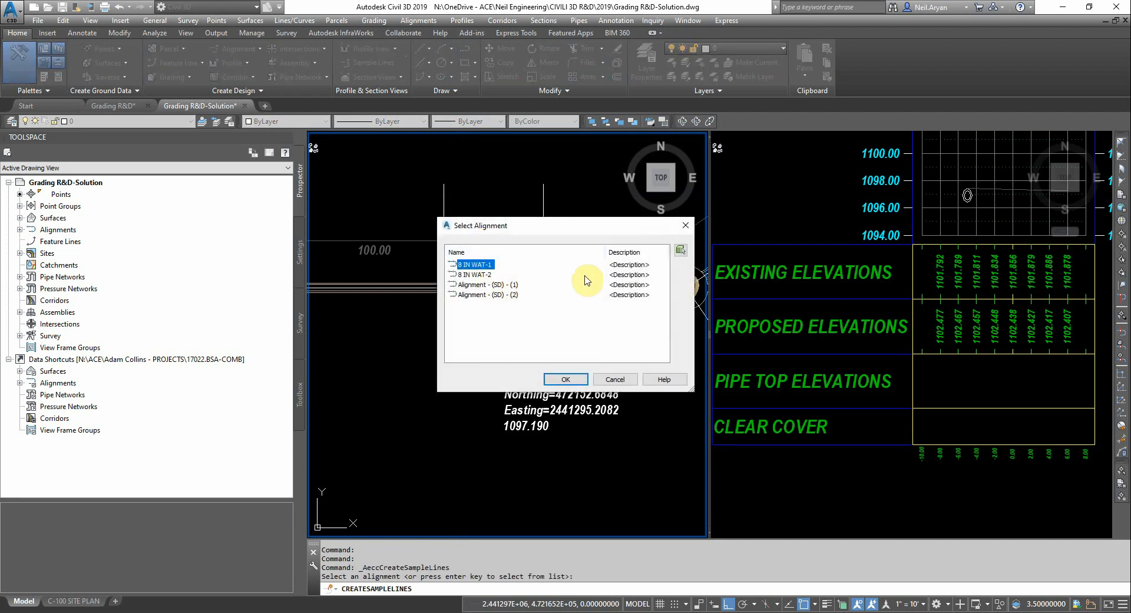
{"action": "left_click", "coordinate": [684, 227]}
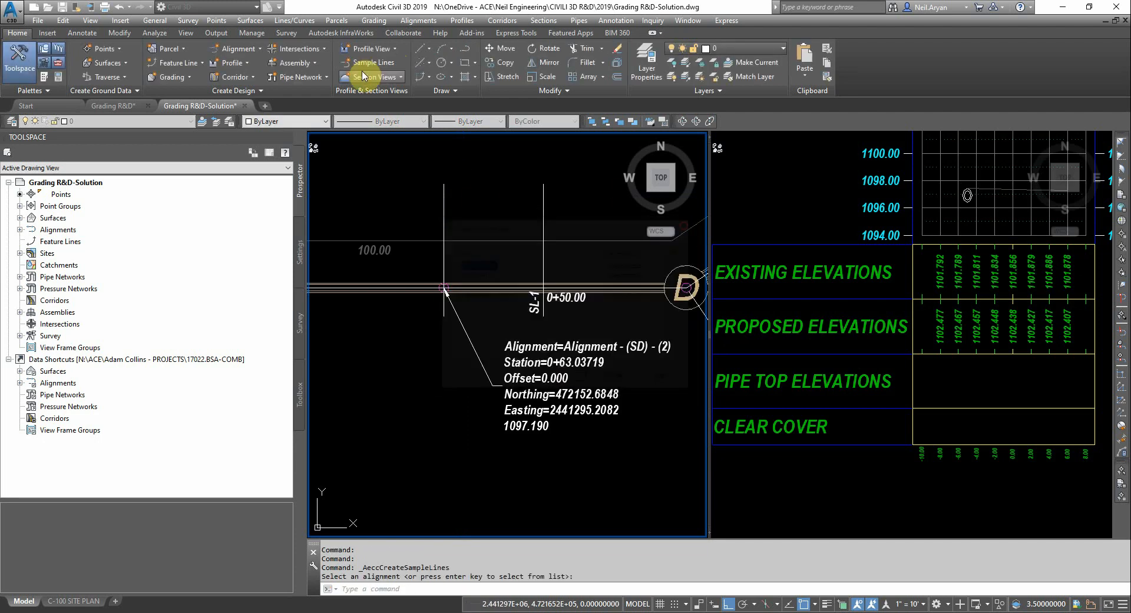
- Create a sample line in group SLG-1 on Alignment - (SD) - (1) from the existing vertical polyline beside SL-1
{"action": "left_click", "coordinate": [380, 67]}
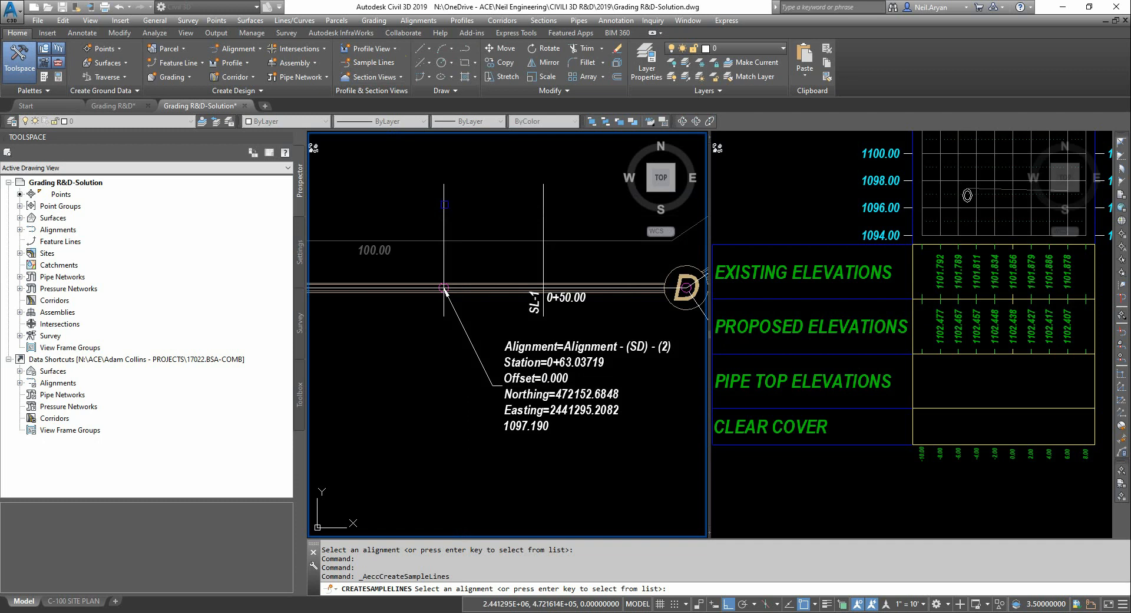
{"action": "left_click", "coordinate": [467, 240]}
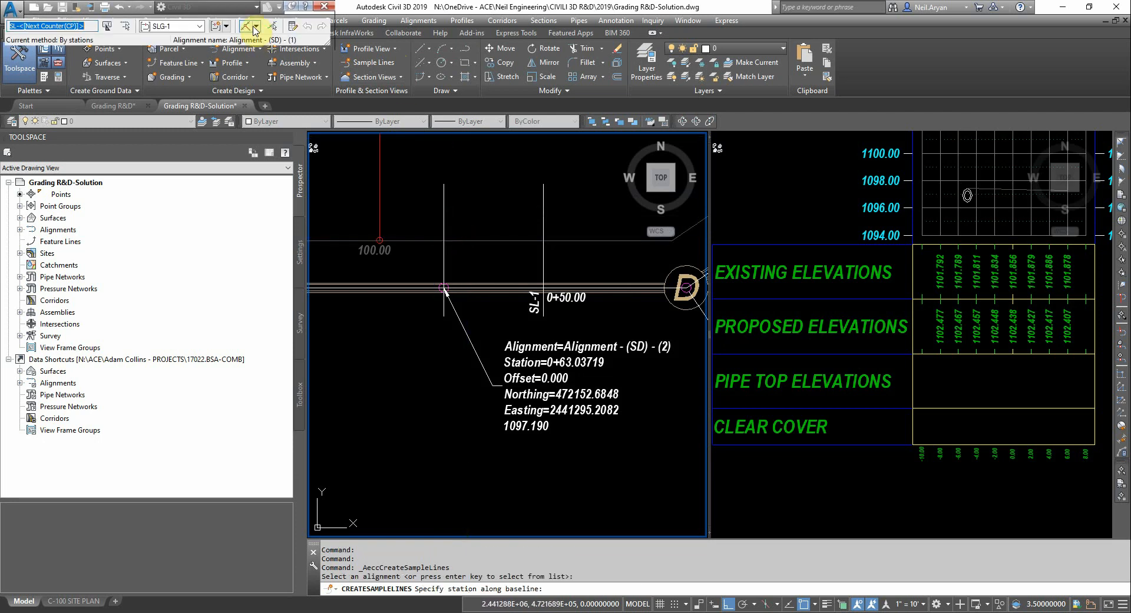
{"action": "left_click", "coordinate": [257, 26]}
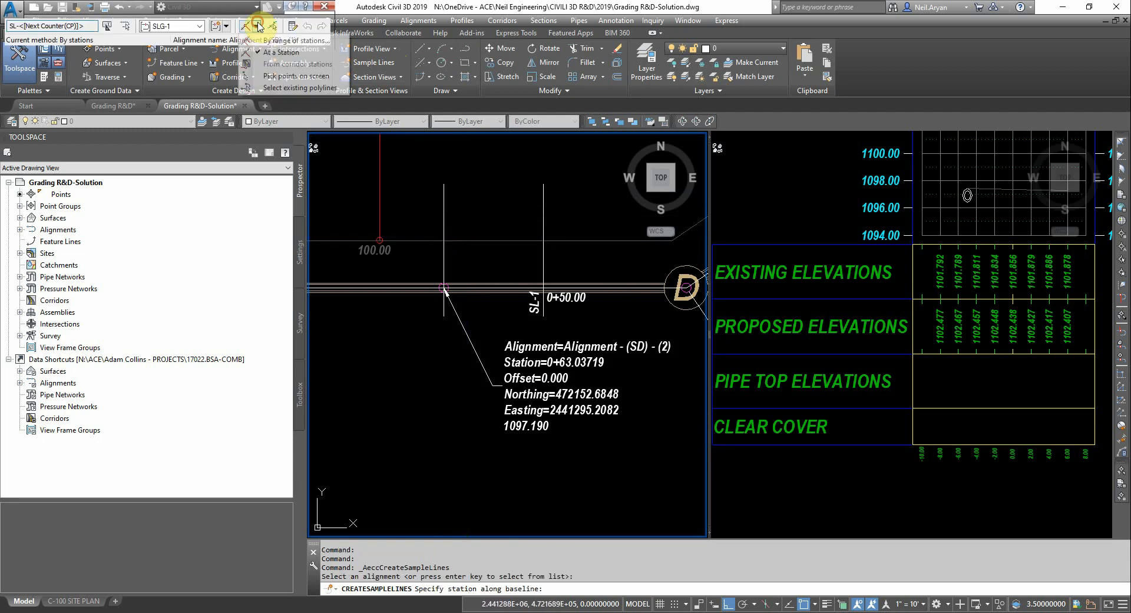
{"action": "left_click", "coordinate": [286, 88]}
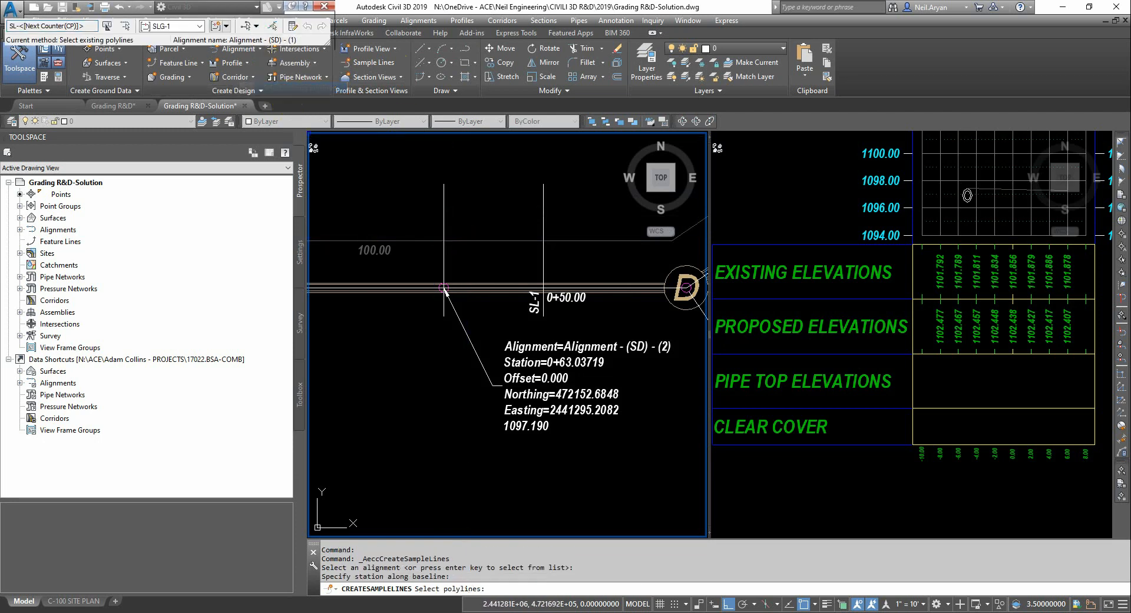
{"action": "left_click", "coordinate": [443, 203]}
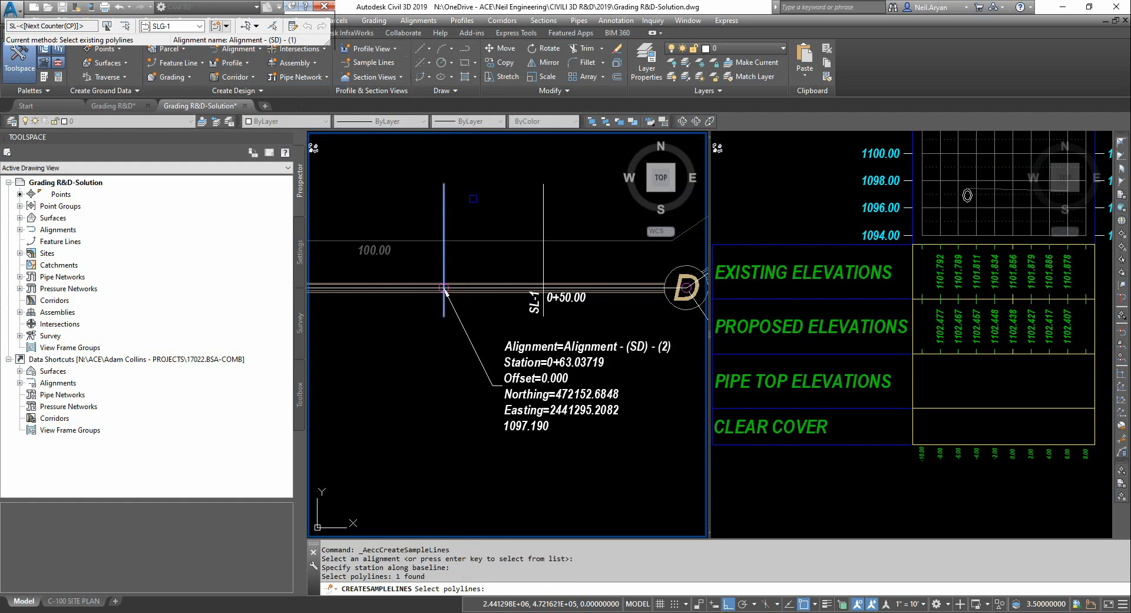
{"action": "key", "text": "Return"}
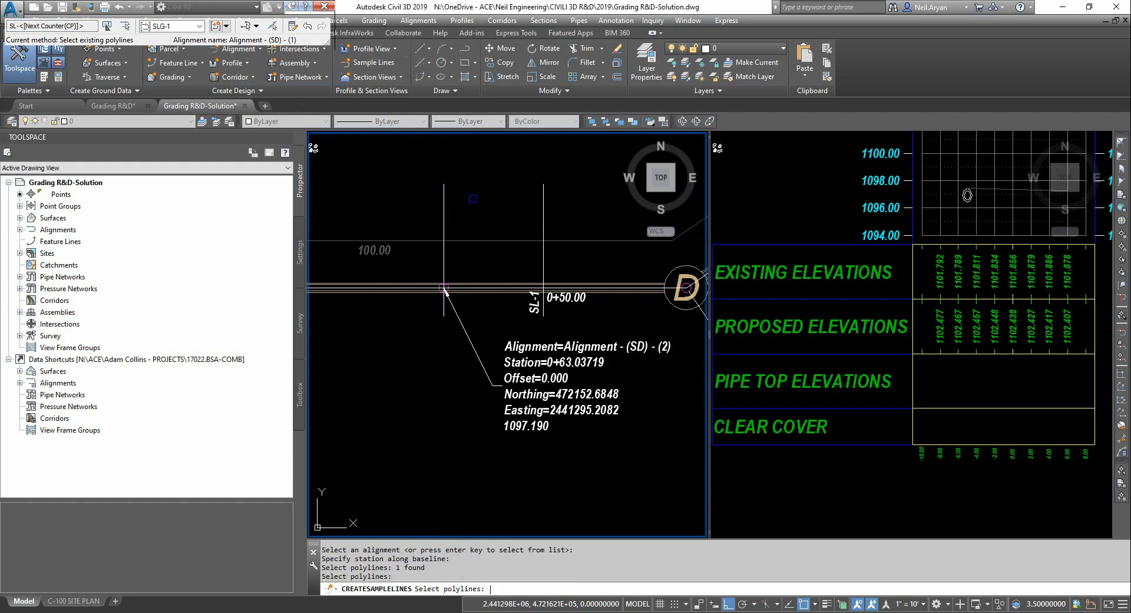
{"action": "right_click", "coordinate": [473, 198]}
{"action": "key", "text": "Escape"}
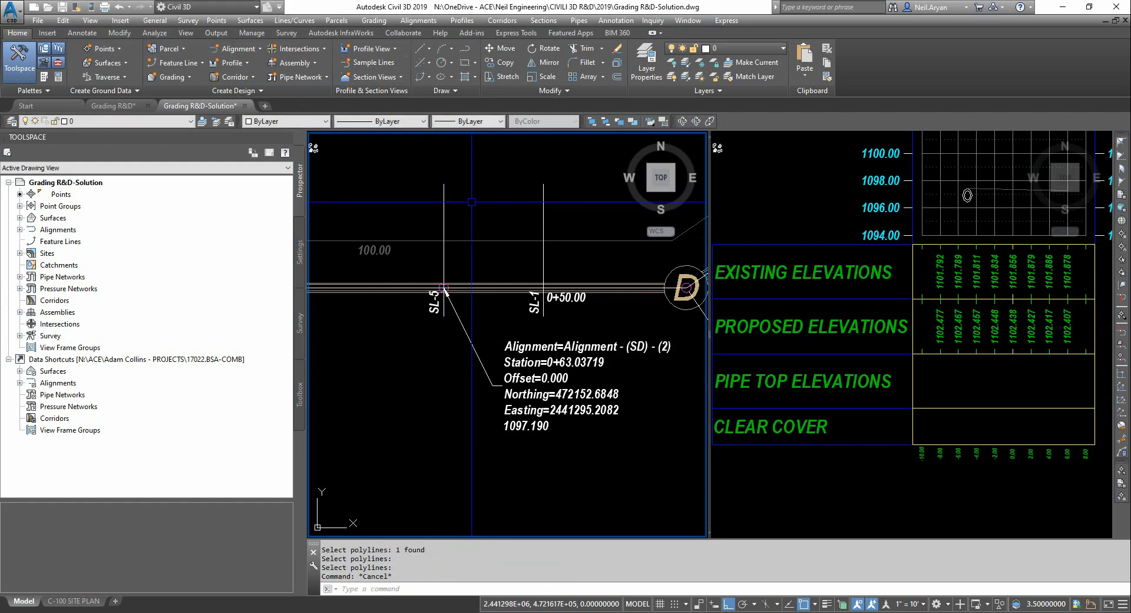
- Examine sample line SL-5 and its vertex at the pipe centreline crossing, and clear the selection
{"action": "left_click", "coordinate": [443, 213]}
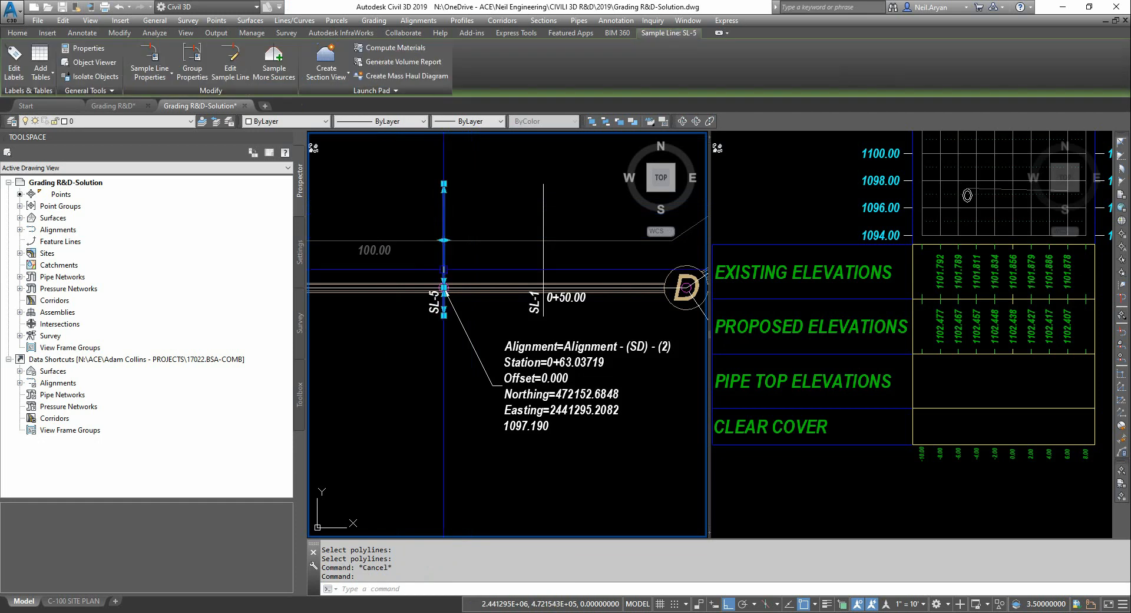
{"action": "middle_click_drag", "start_coordinate": [472, 222], "coordinate": [508, 209]}
{"action": "scroll", "coordinate": [507, 200], "scroll_direction": "up", "scroll_amount": 2}
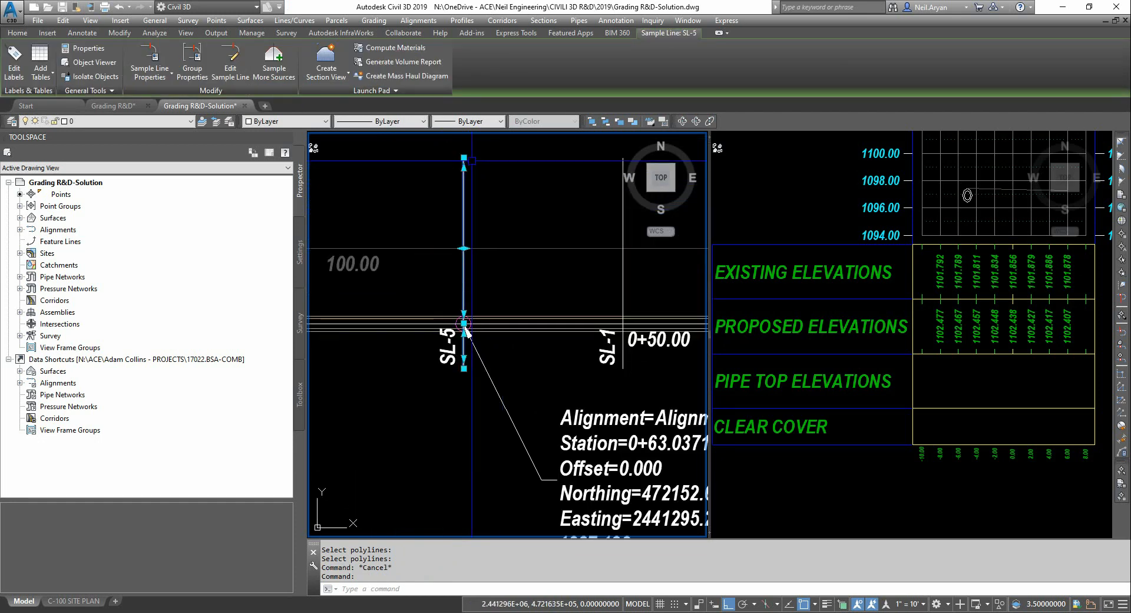
{"action": "scroll", "coordinate": [463, 330], "scroll_direction": "up", "scroll_amount": 5}
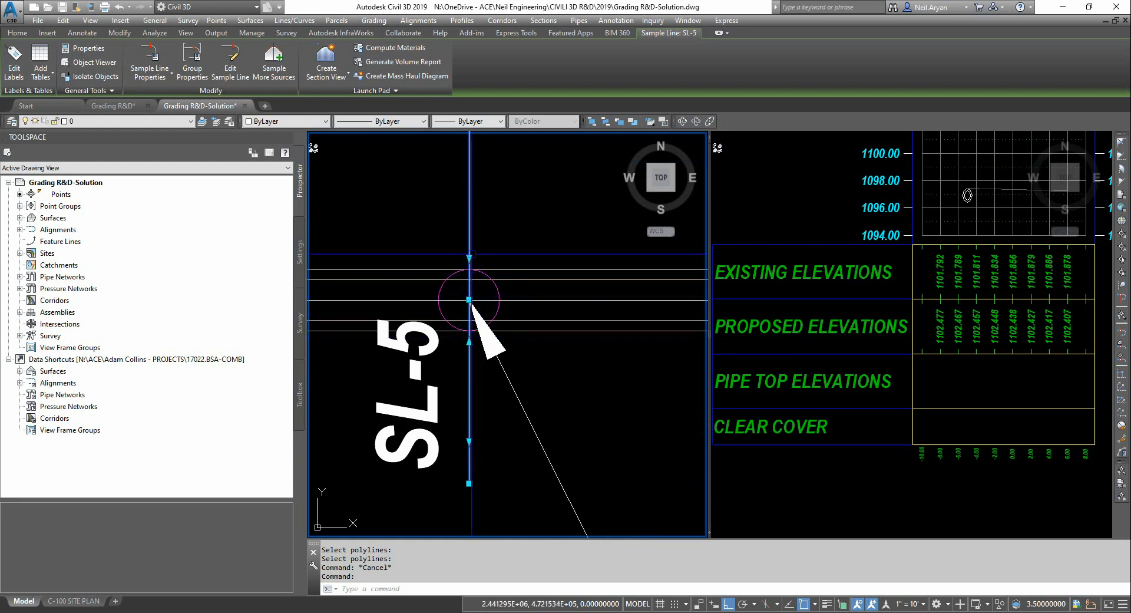
{"action": "scroll", "coordinate": [470, 302], "scroll_direction": "down", "scroll_amount": 5}
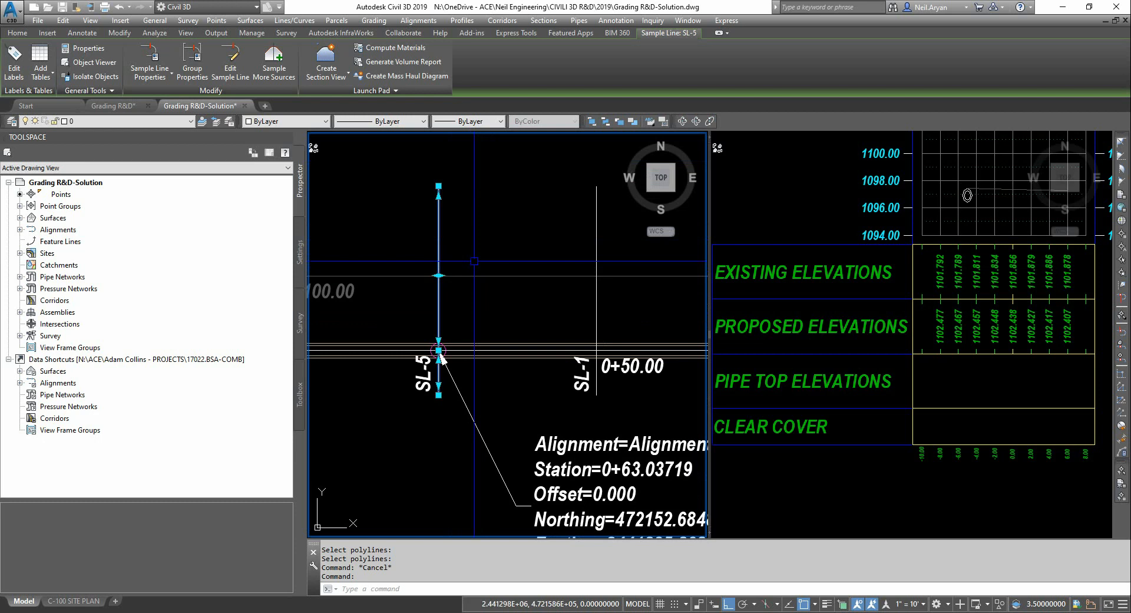
{"action": "key", "text": "Escape"}
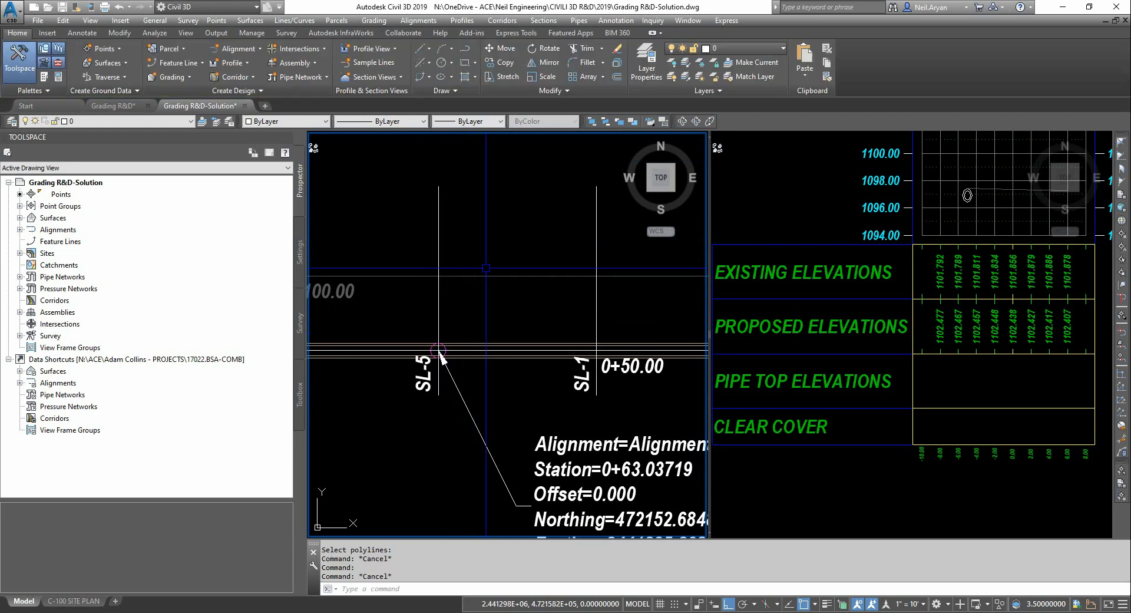
- Create a section view of sample line SL-5 with the ZERO-RISE TYPE-I style, placed in empty space beside the SL-1 section view
{"action": "left_click", "coordinate": [382, 78]}
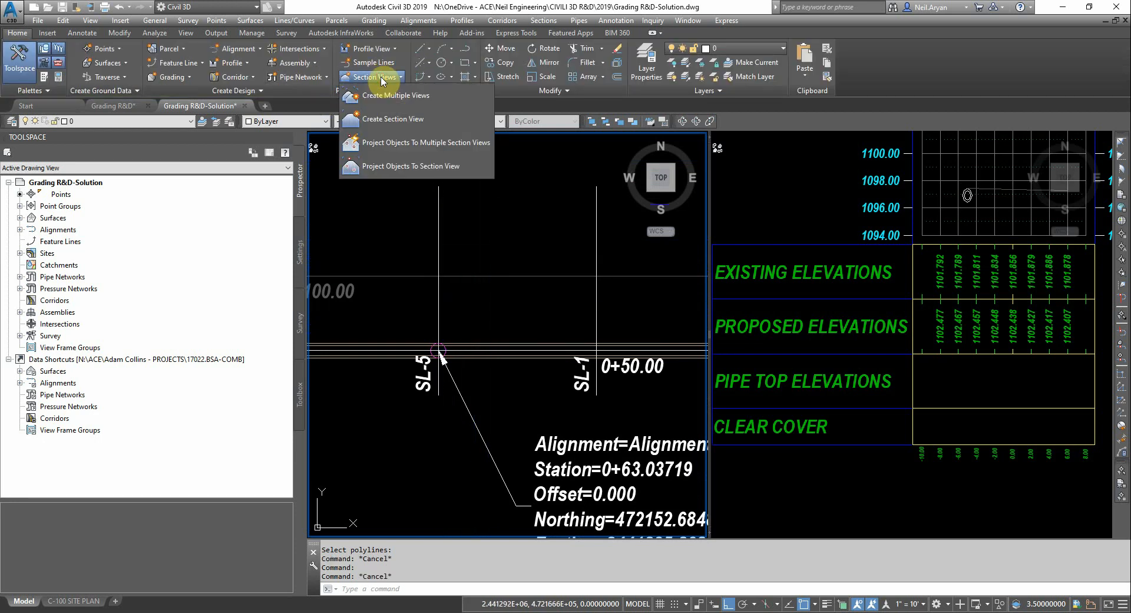
{"action": "left_click", "coordinate": [395, 121]}
{"action": "left_click", "coordinate": [224, 228]}
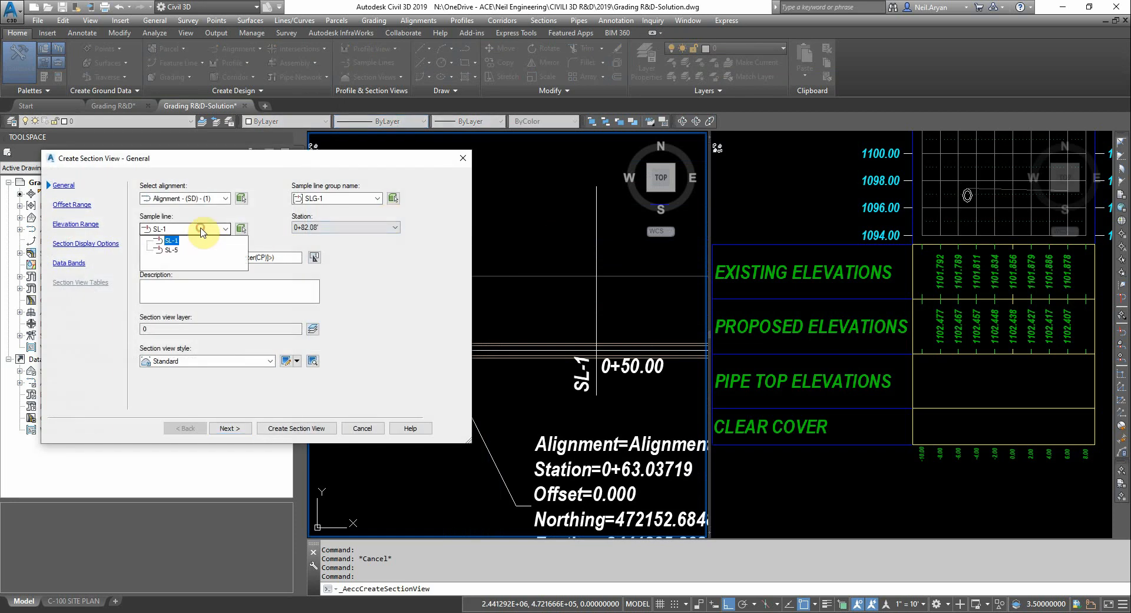
{"action": "left_click", "coordinate": [154, 258]}
{"action": "left_click", "coordinate": [213, 361]}
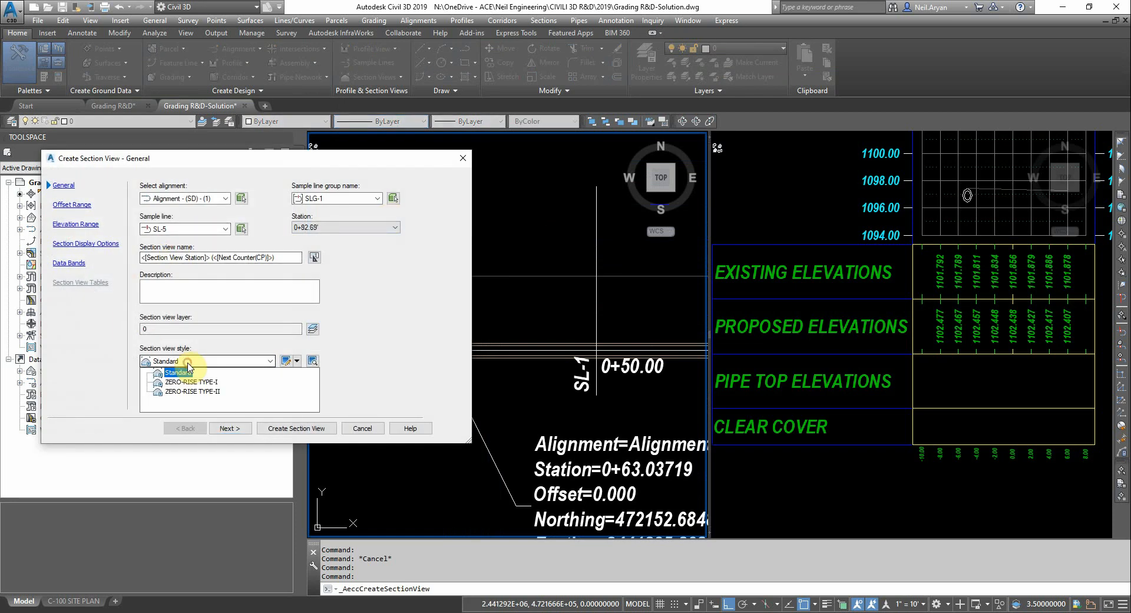
{"action": "left_click", "coordinate": [186, 386]}
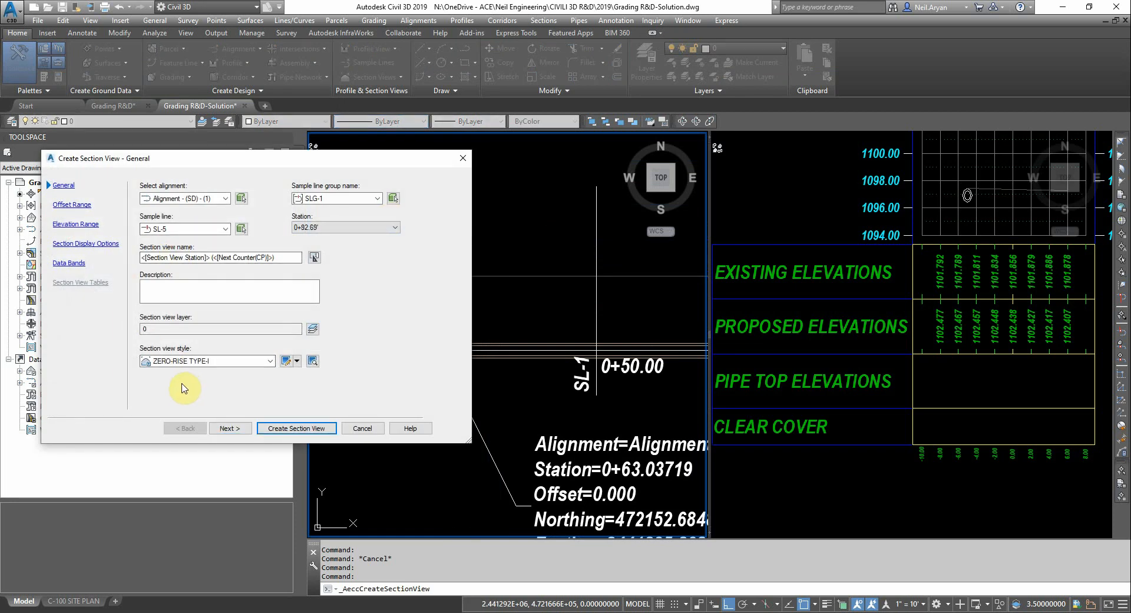
{"action": "left_click", "coordinate": [296, 428]}
{"action": "left_click", "coordinate": [810, 401]}
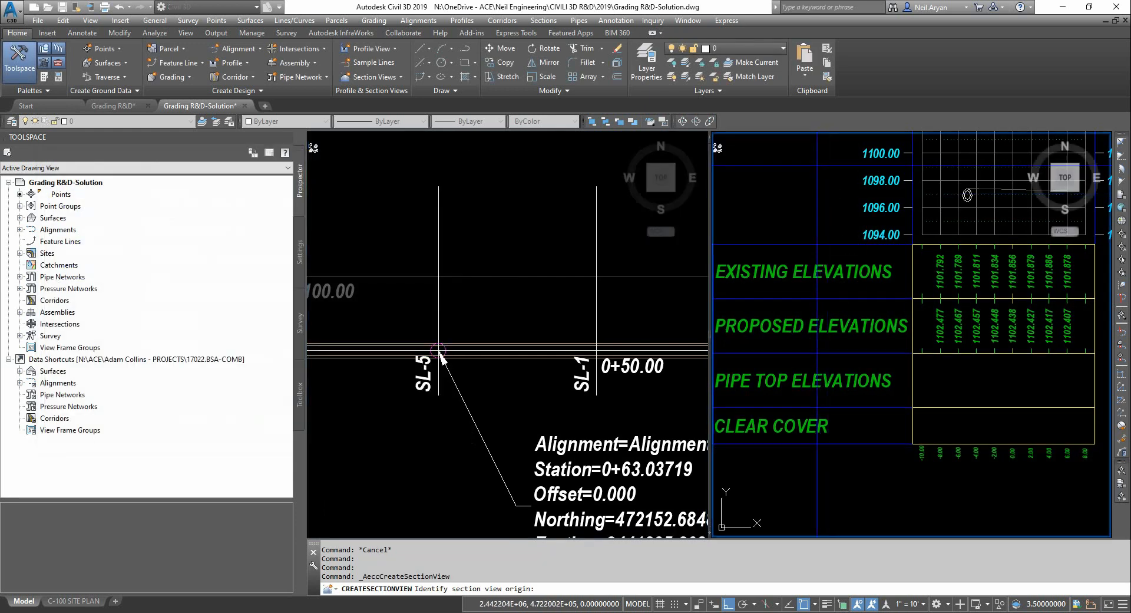
{"action": "scroll", "coordinate": [801, 236], "scroll_direction": "down", "scroll_amount": 5}
{"action": "middle_click_drag", "start_coordinate": [998, 256], "coordinate": [833, 273]}
{"action": "left_click", "coordinate": [876, 251]}
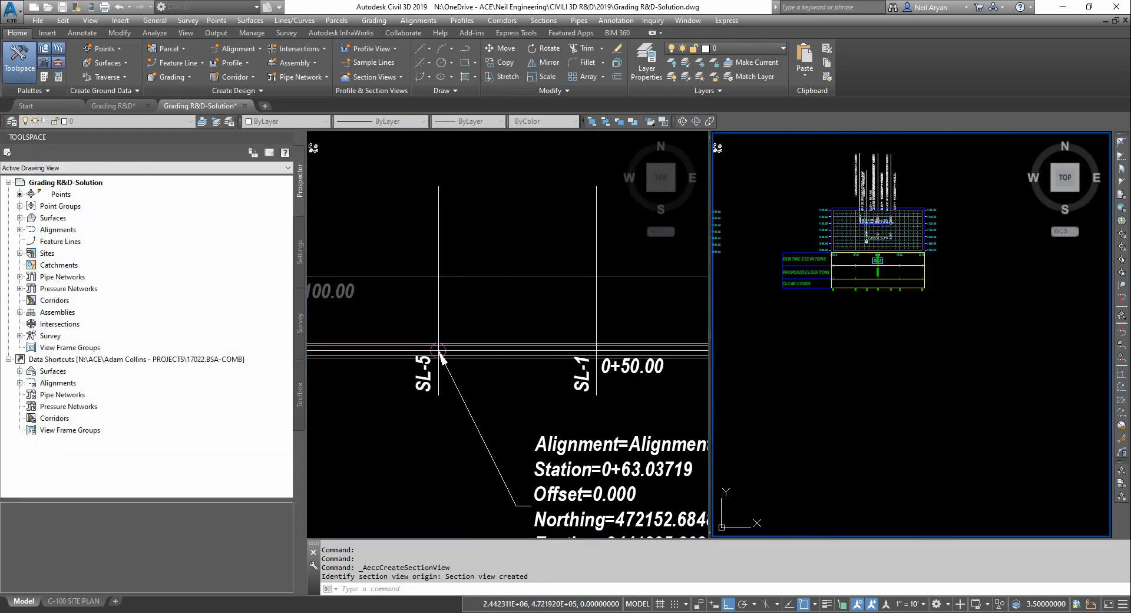
{"action": "scroll", "coordinate": [900, 190], "scroll_direction": "up", "scroll_amount": 2}
{"action": "key", "text": "Escape"}
{"action": "middle_click_drag", "start_coordinate": [916, 223], "coordinate": [973, 237]}
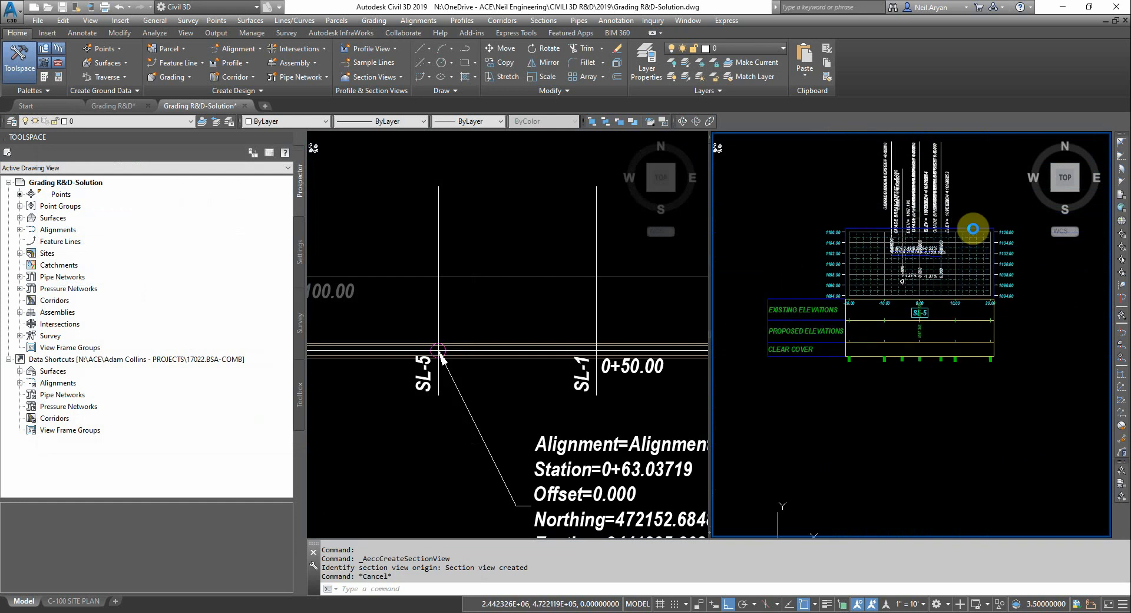
- Create a second section view of sample line SL-5 with the ZERO-RISE TYPE-II style, placed below the first SL-5 view
{"action": "left_click", "coordinate": [354, 79]}
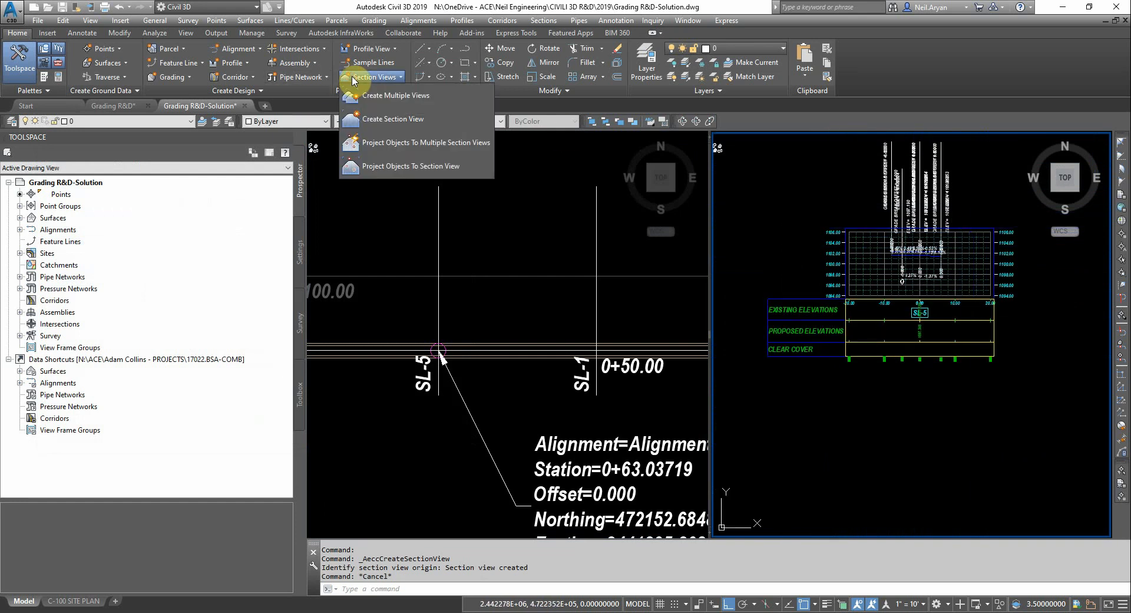
{"action": "left_click", "coordinate": [373, 115]}
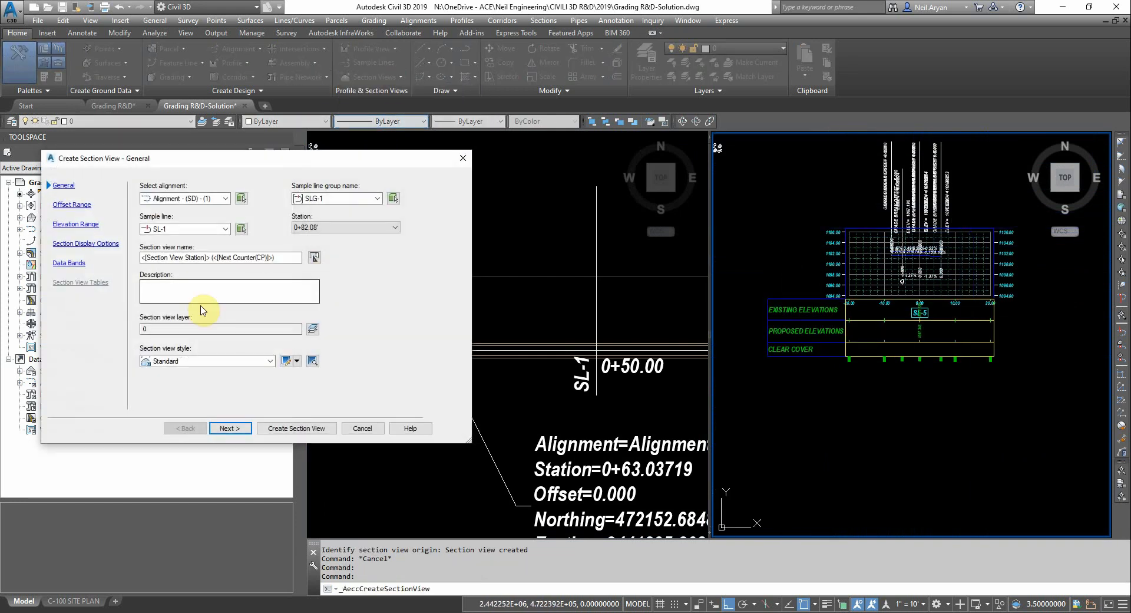
{"action": "left_click", "coordinate": [185, 231]}
{"action": "left_click", "coordinate": [172, 254]}
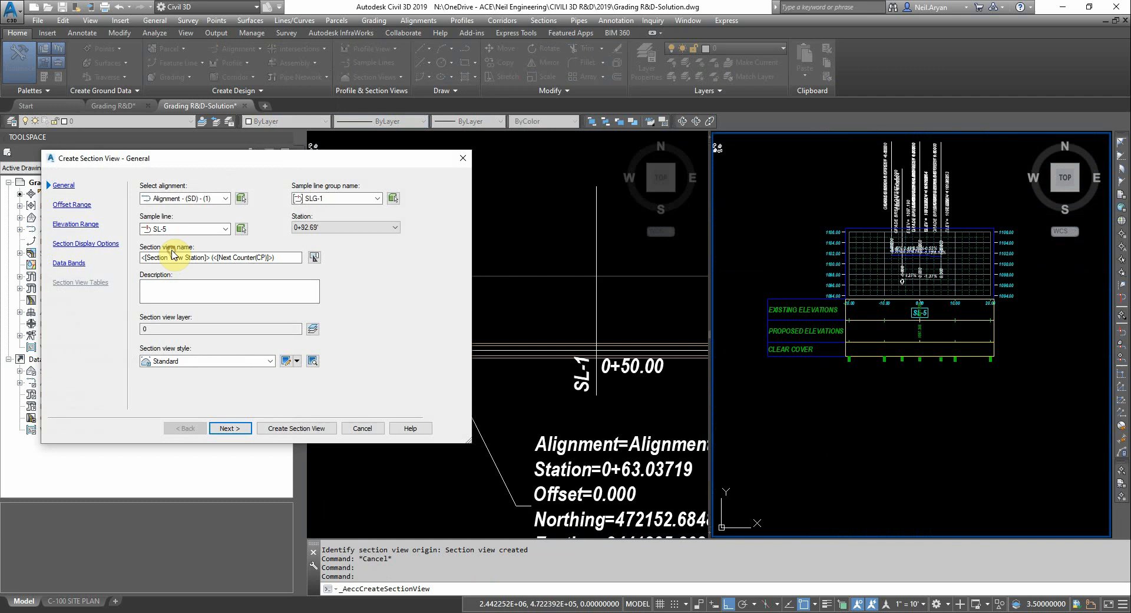
{"action": "left_click", "coordinate": [177, 361]}
{"action": "left_click", "coordinate": [176, 396]}
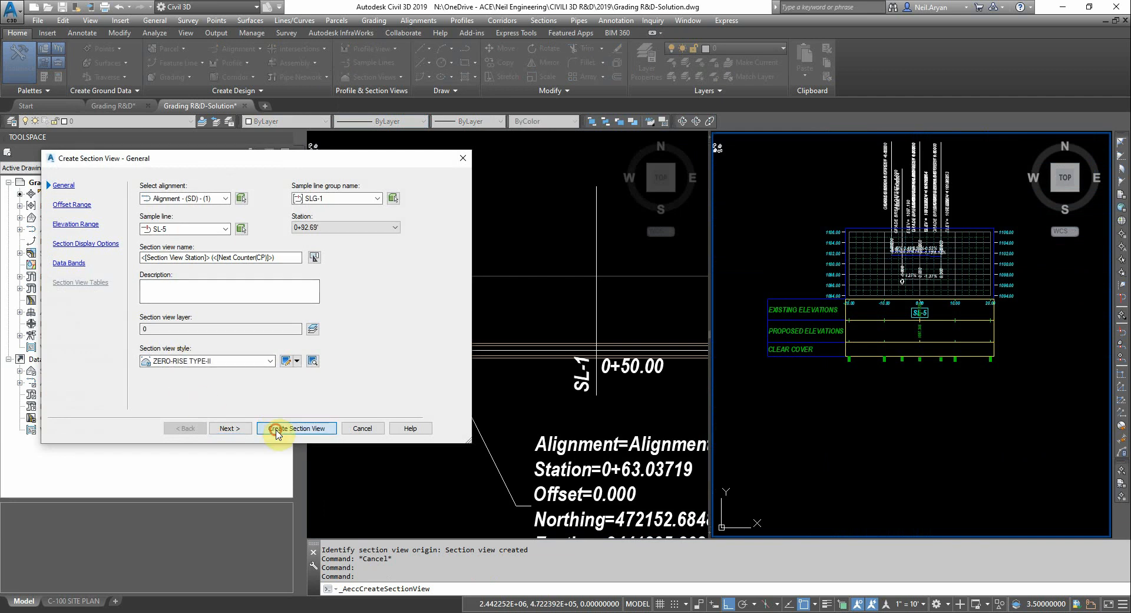
{"action": "left_click", "coordinate": [276, 429]}
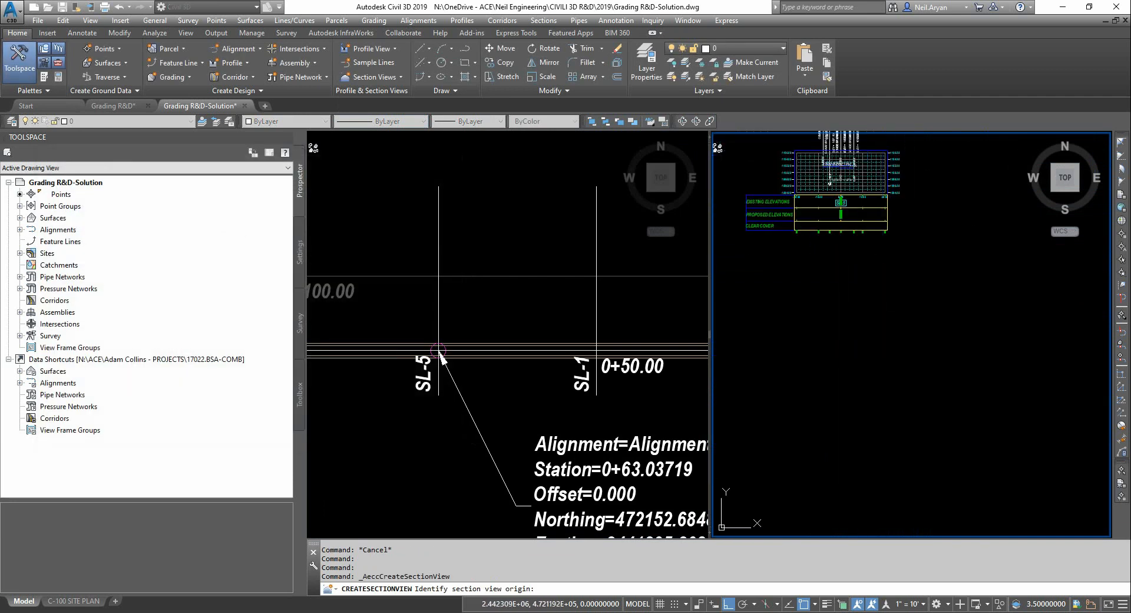
{"action": "left_click", "coordinate": [838, 355]}
{"action": "scroll", "coordinate": [838, 334], "scroll_direction": "up", "scroll_amount": 4}
{"action": "middle_click_drag", "start_coordinate": [875, 240], "coordinate": [941, 250]}
{"action": "key", "text": "Escape"}
{"action": "key", "text": "Escape"}
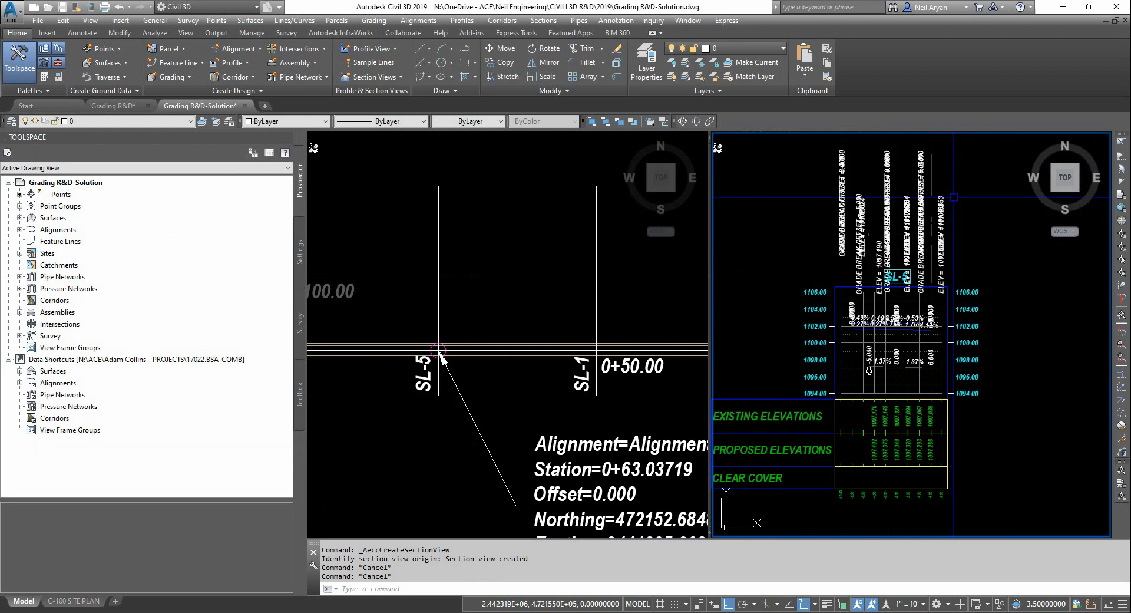
- Select all the section grade break labels above the new SL-5 section view and delete them
{"action": "left_click", "coordinate": [954, 197]}
{"action": "left_click", "coordinate": [812, 161]}
{"action": "right_click", "coordinate": [811, 159]}
{"action": "left_click", "coordinate": [856, 311]}
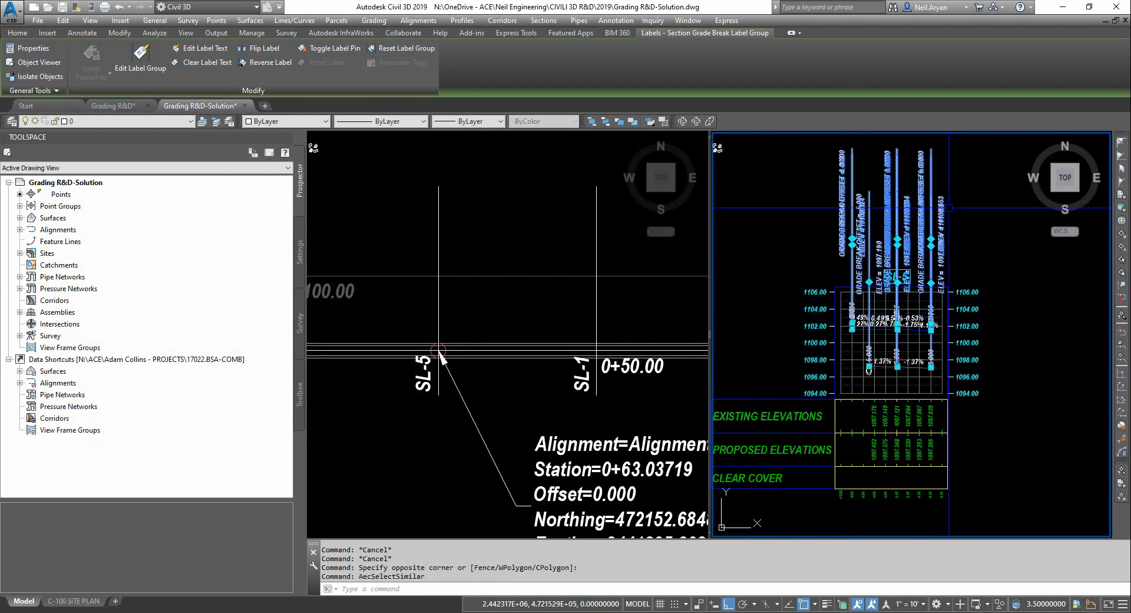
{"action": "key", "text": "Delete"}
- Delete the remaining percentage grade and offset labels from the sections in the SL-5 section view
{"action": "scroll", "coordinate": [897, 334], "scroll_direction": "up", "scroll_amount": 2}
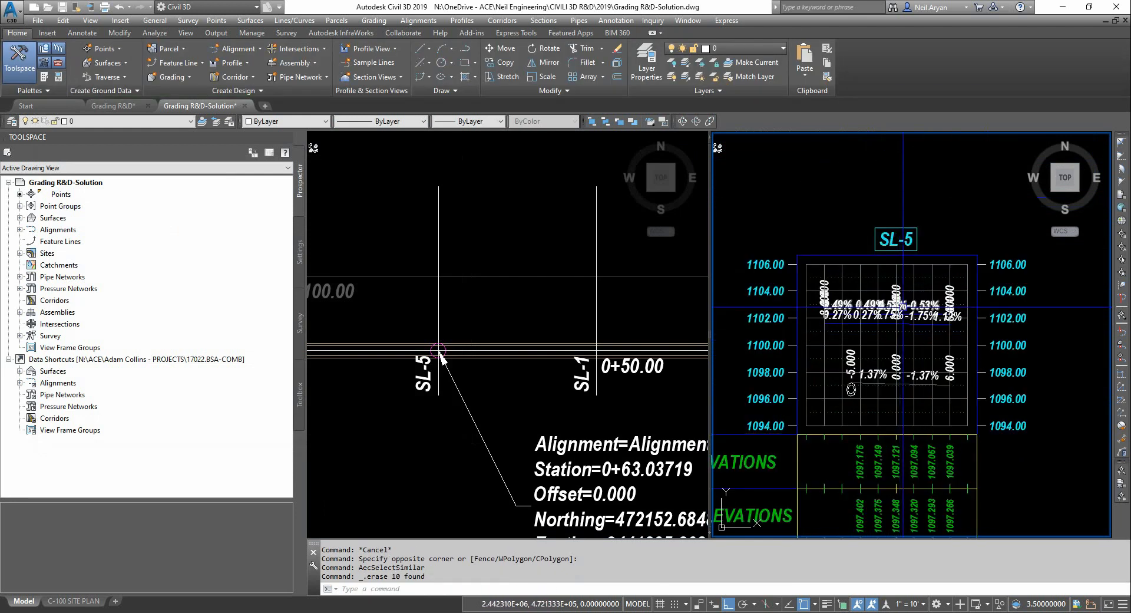
{"action": "left_click", "coordinate": [872, 306]}
{"action": "scroll", "coordinate": [873, 320], "scroll_direction": "up", "scroll_amount": 4}
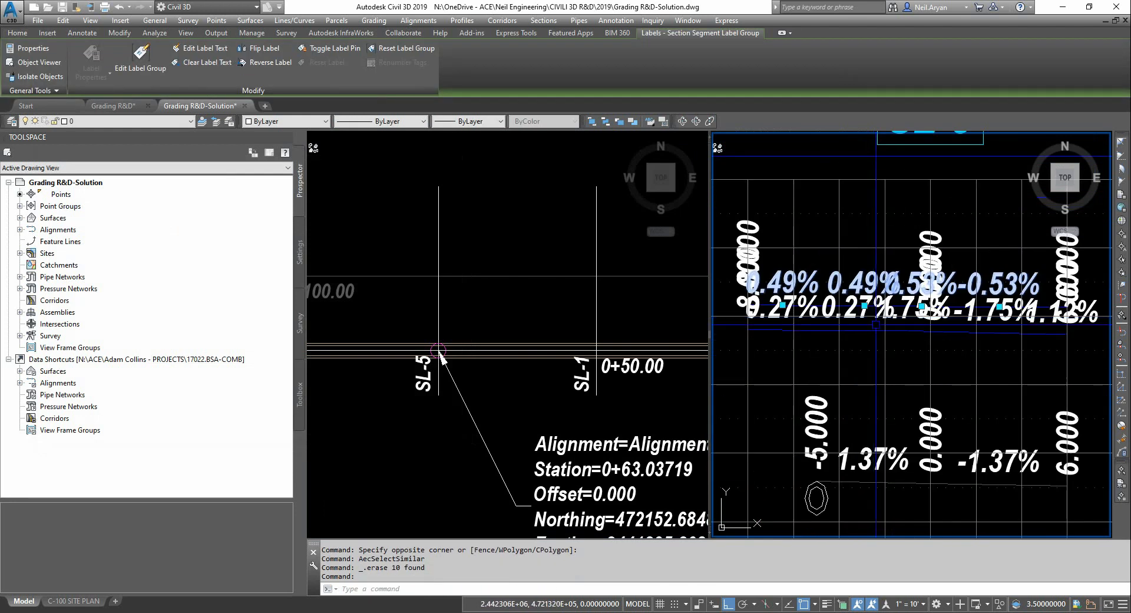
{"action": "left_click", "coordinate": [928, 434]}
{"action": "left_click", "coordinate": [899, 456]}
{"action": "right_click", "coordinate": [911, 397]}
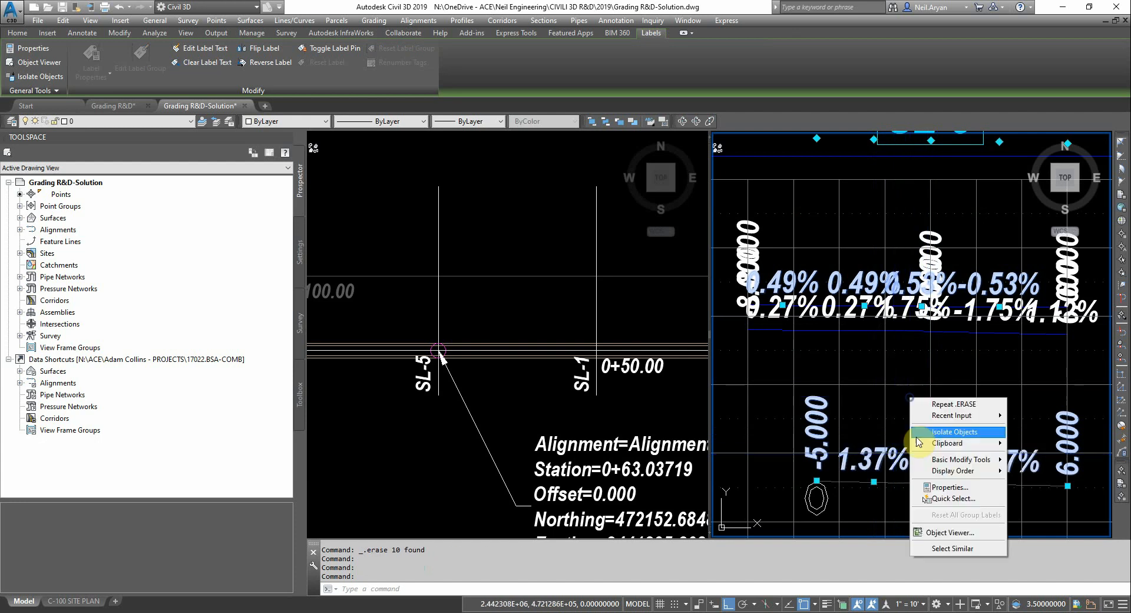
{"action": "left_click", "coordinate": [937, 549]}
{"action": "key", "text": "Delete"}
{"action": "scroll", "coordinate": [899, 380], "scroll_direction": "down", "scroll_amount": 3}
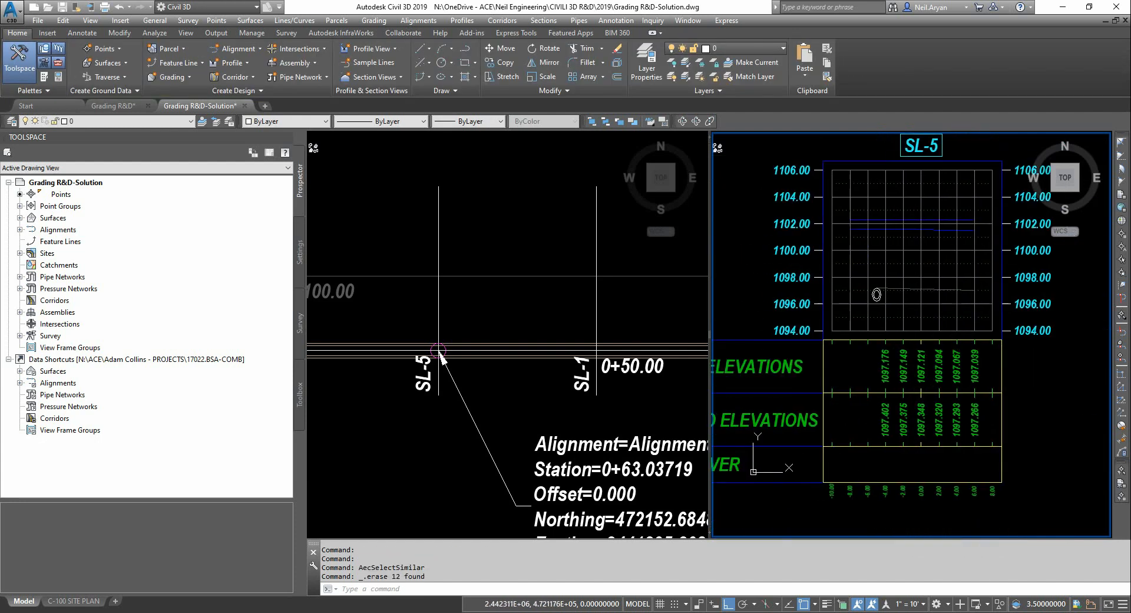
- Examine the pipe in the SL-5 section view against the elevation and Clear Cover bands below it
{"action": "middle_click_drag", "start_coordinate": [899, 380], "coordinate": [905, 333]}
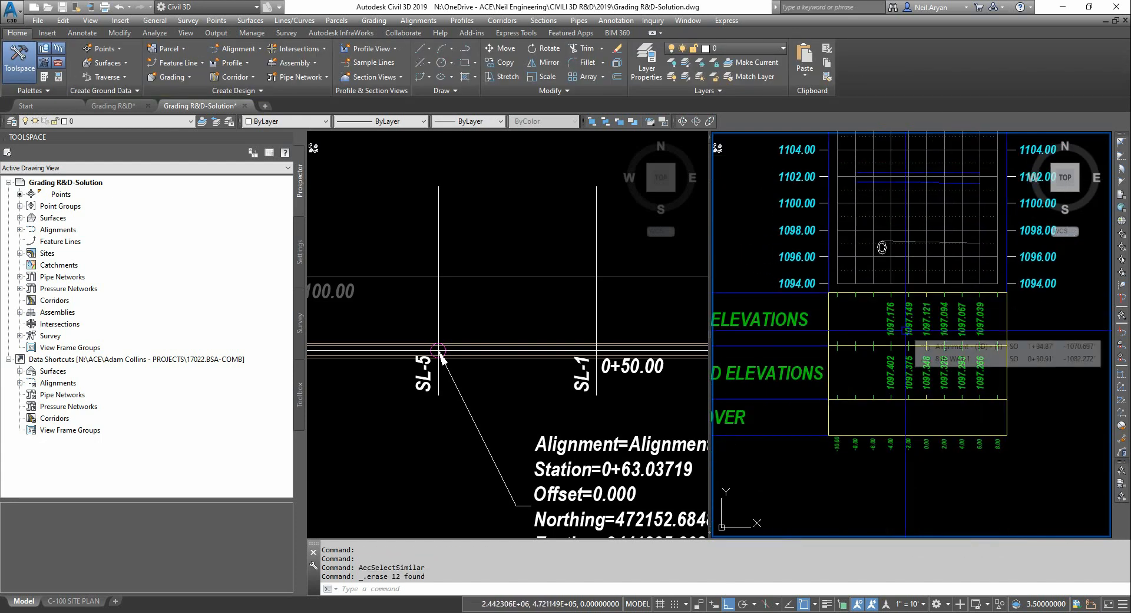
{"action": "scroll", "coordinate": [905, 294], "scroll_direction": "down", "scroll_amount": 2}
{"action": "middle_click_drag", "start_coordinate": [906, 294], "coordinate": [933, 391]}
{"action": "scroll", "coordinate": [931, 316], "scroll_direction": "up", "scroll_amount": 2}
{"action": "middle_click_drag", "start_coordinate": [939, 299], "coordinate": [936, 238]}
{"action": "scroll", "coordinate": [918, 265], "scroll_direction": "up", "scroll_amount": 4}
{"action": "scroll", "coordinate": [918, 266], "scroll_direction": "down", "scroll_amount": 4}
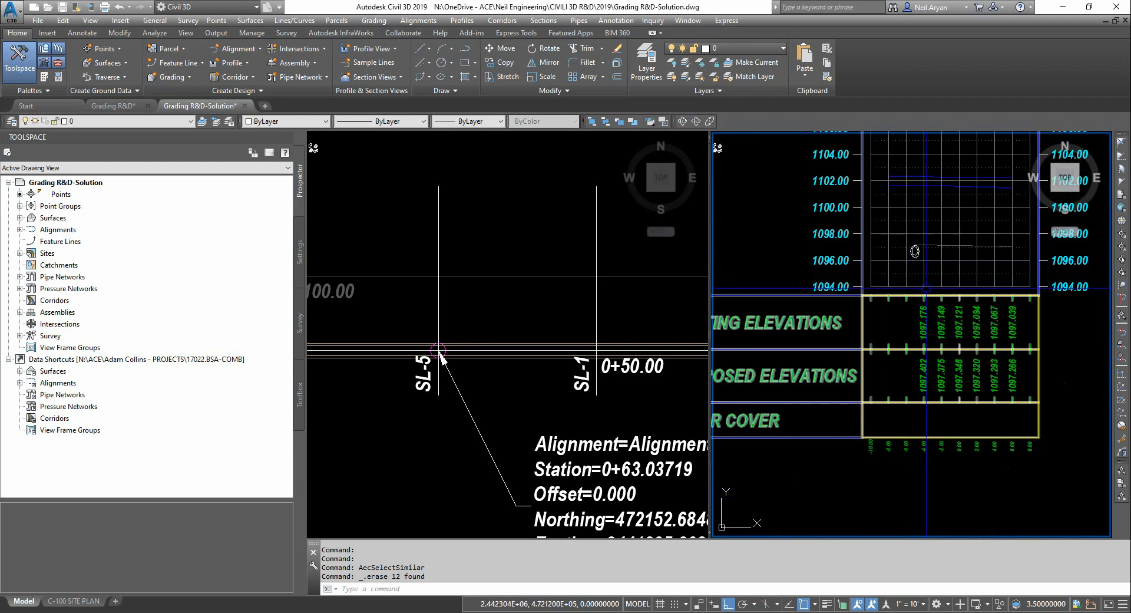
- Apply the ZERO-RISE TYPE-I style to the lower SL-5 section view
{"action": "scroll", "coordinate": [921, 267], "scroll_direction": "down", "scroll_amount": 5}
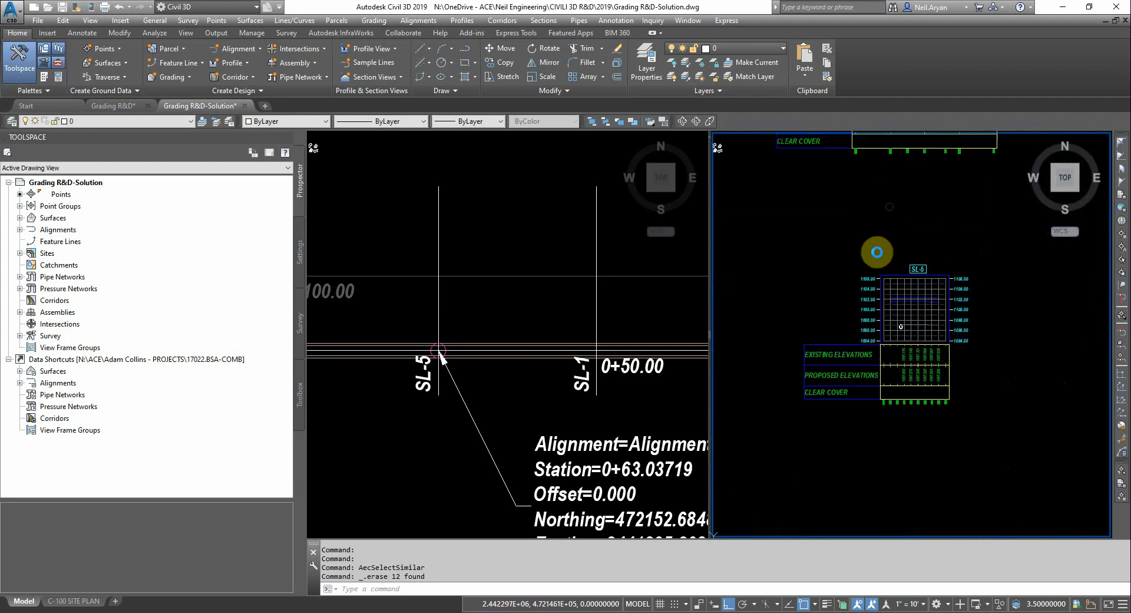
{"action": "middle_click_drag", "start_coordinate": [901, 265], "coordinate": [919, 321]}
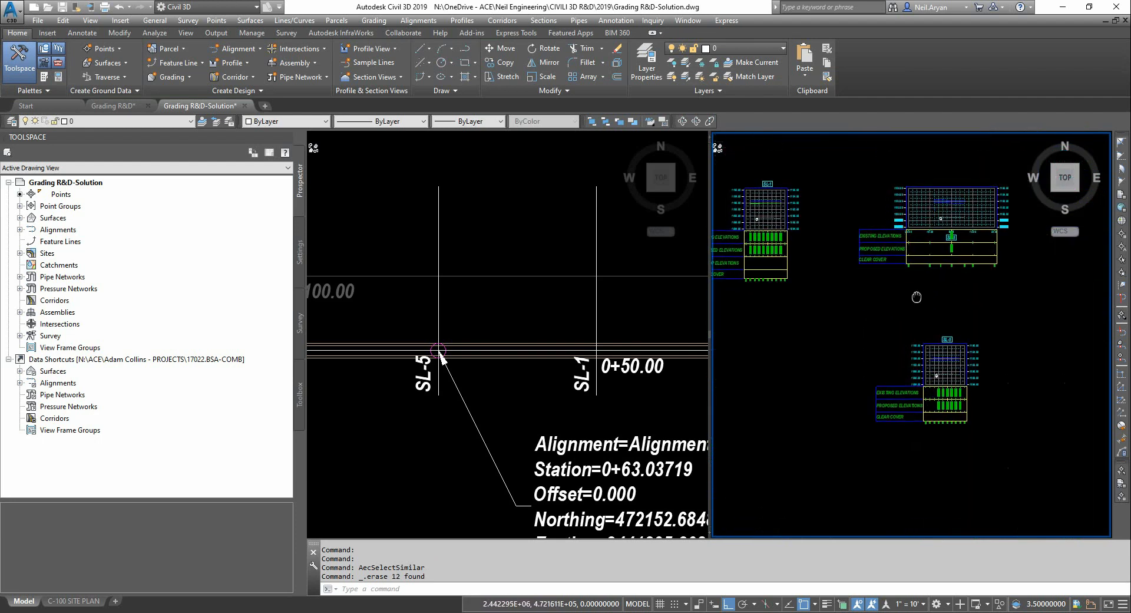
{"action": "key", "text": "Escape"}
{"action": "key", "text": "Escape"}
{"action": "key", "text": "Escape"}
{"action": "left_click", "coordinate": [925, 345]}
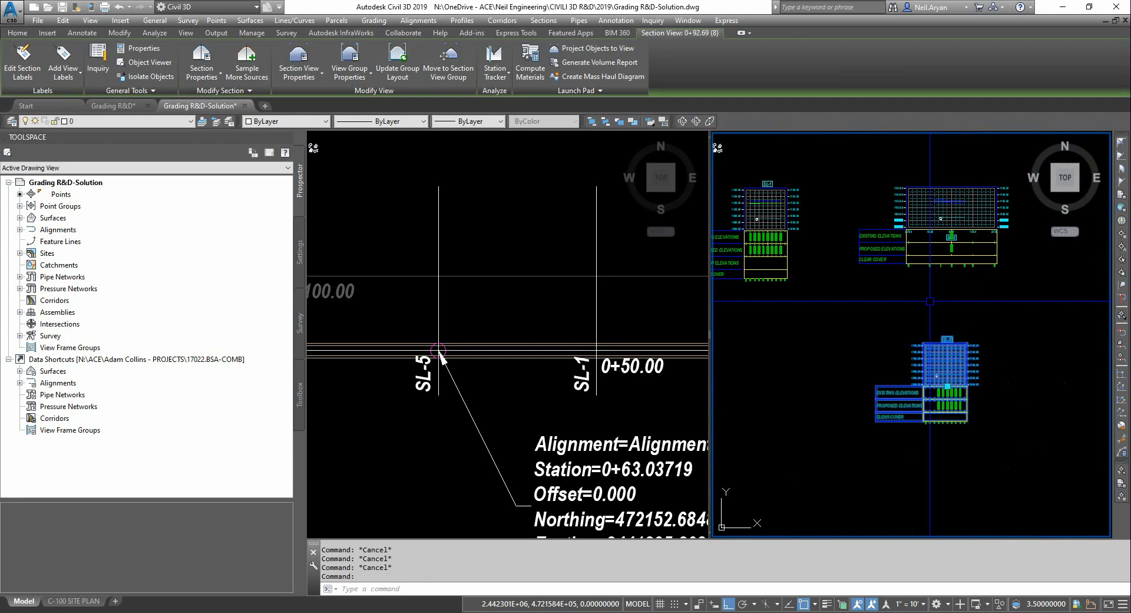
{"action": "key", "text": "ctrl+1"}
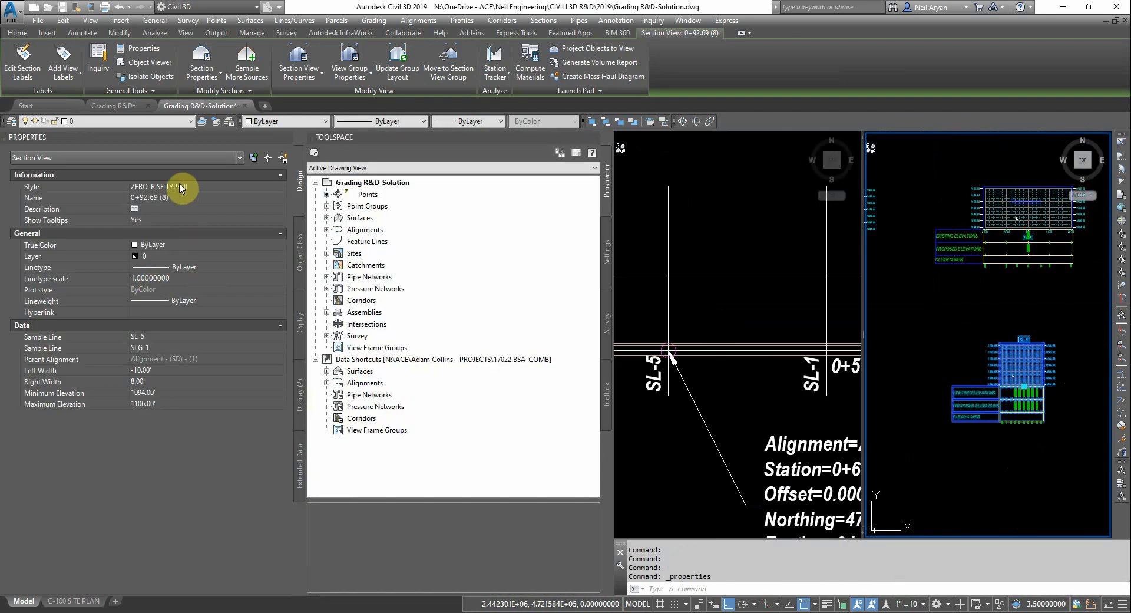
{"action": "left_click", "coordinate": [181, 187]}
{"action": "left_click", "coordinate": [180, 210]}
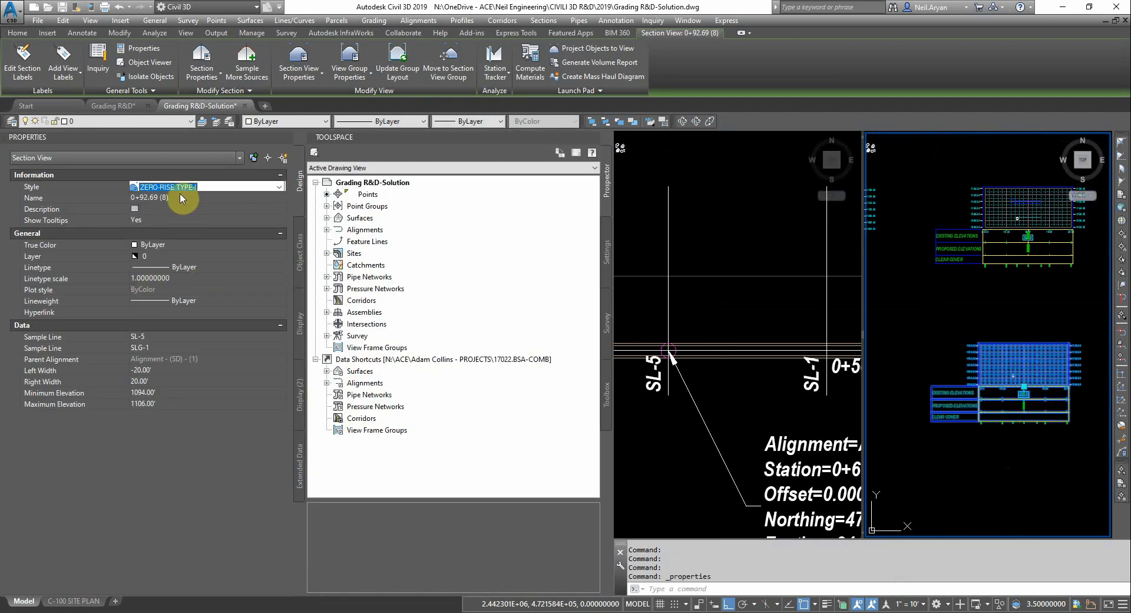
- Return the selected section view to the ZERO-RISE TYPE-II style and close its properties
{"action": "left_click", "coordinate": [175, 190]}
{"action": "left_click", "coordinate": [174, 220]}
{"action": "key", "text": "Escape"}
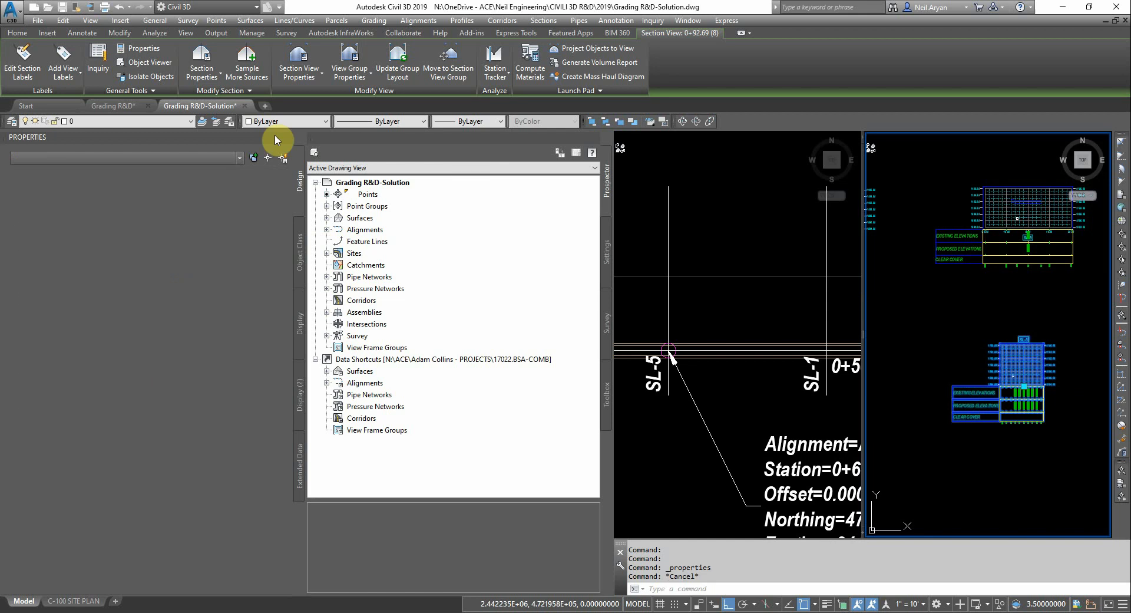
{"action": "left_click", "coordinate": [286, 137]}
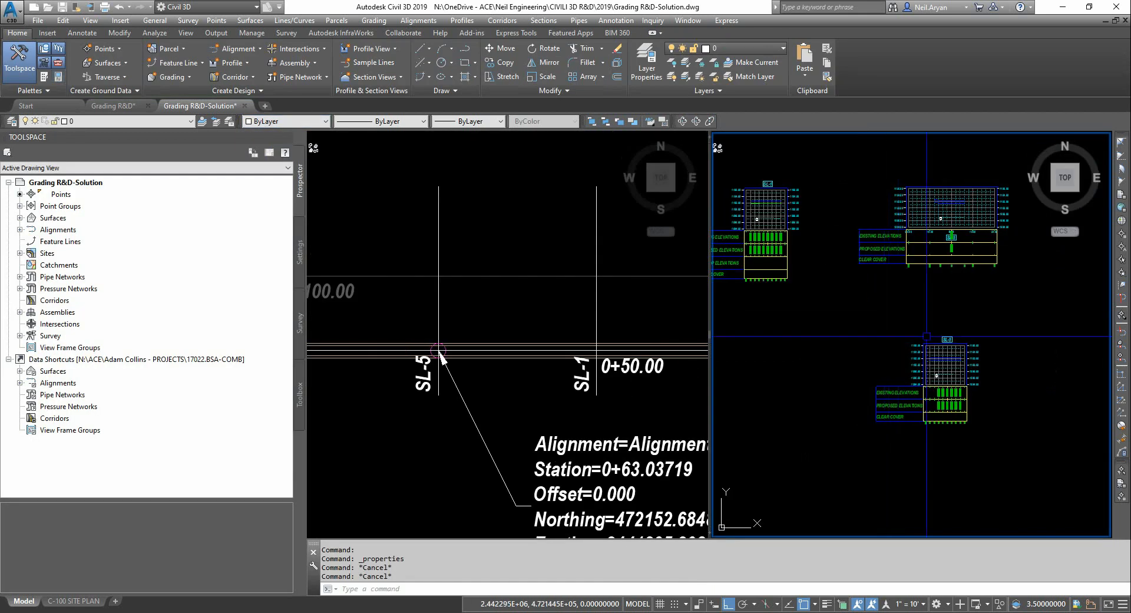
- Add a PIPE TOP section data band to the lower SL-5 section view's bottom band list
{"action": "scroll", "coordinate": [930, 301], "scroll_direction": "up", "scroll_amount": 10}
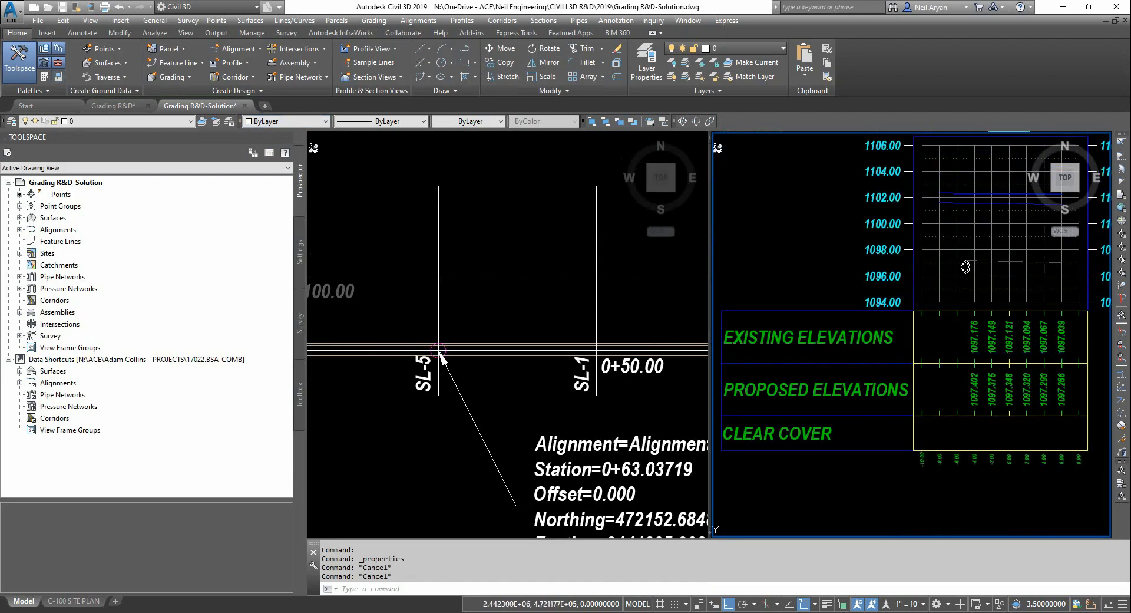
{"action": "scroll", "coordinate": [971, 288], "scroll_direction": "down", "scroll_amount": 4}
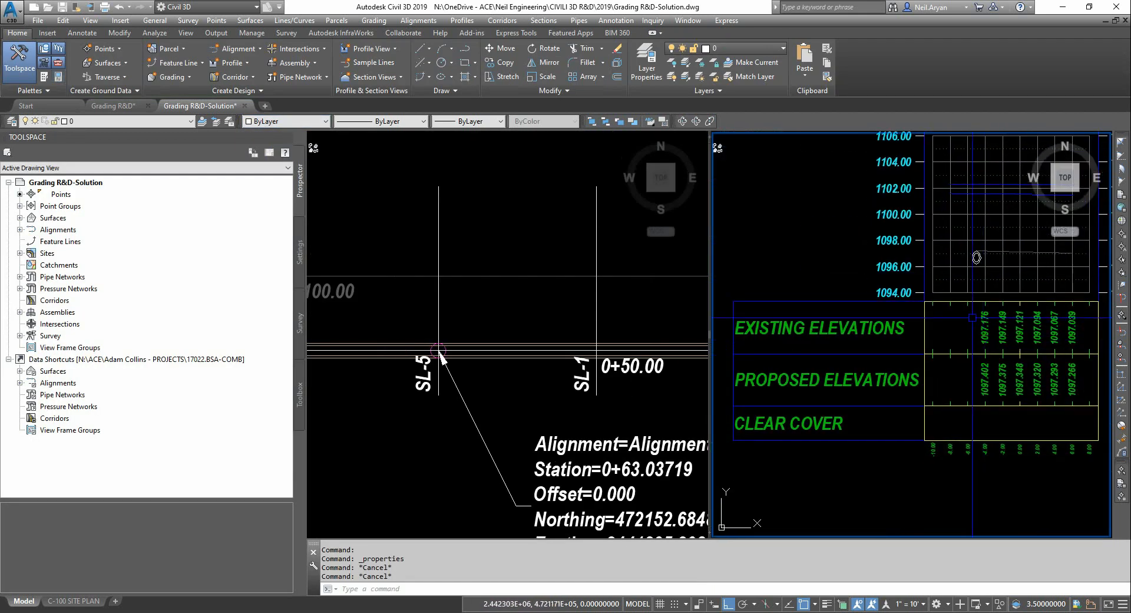
{"action": "left_click", "coordinate": [964, 302]}
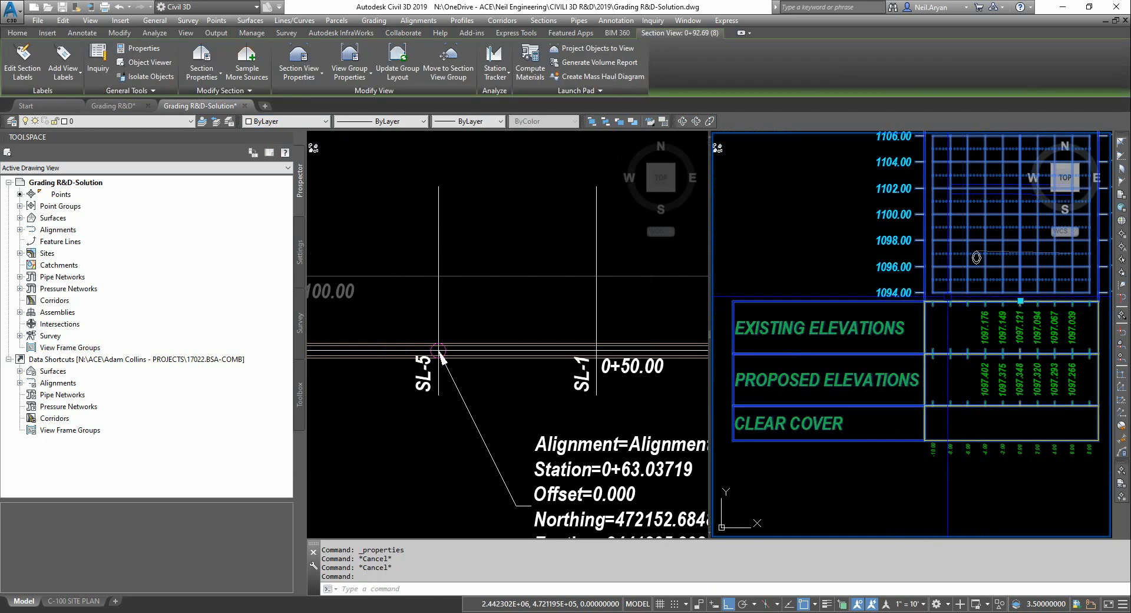
{"action": "right_click", "coordinate": [822, 228]}
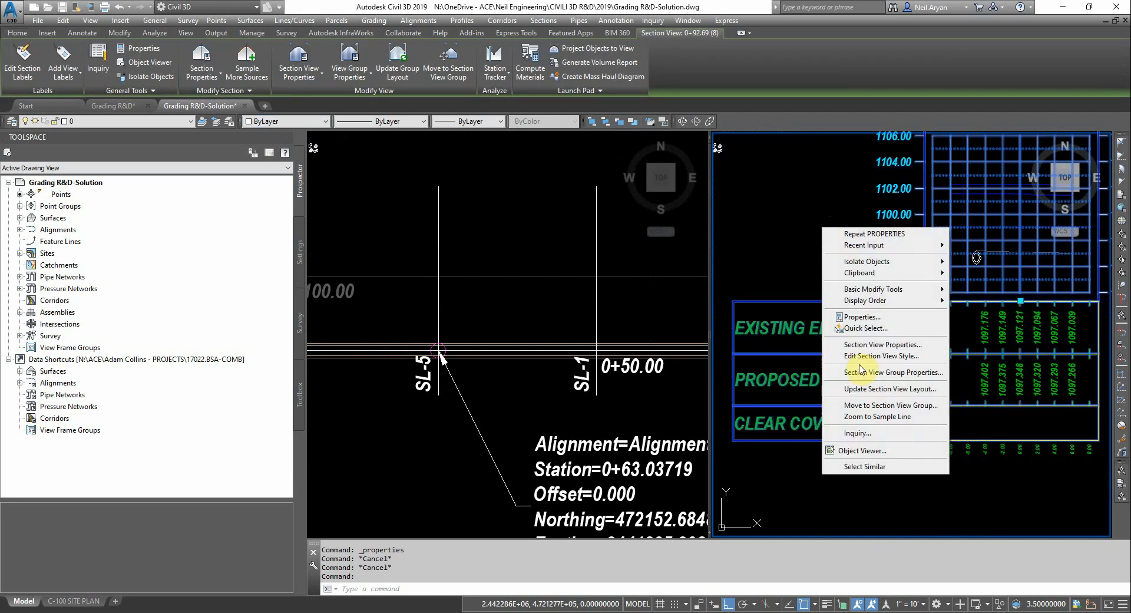
{"action": "left_click", "coordinate": [863, 344]}
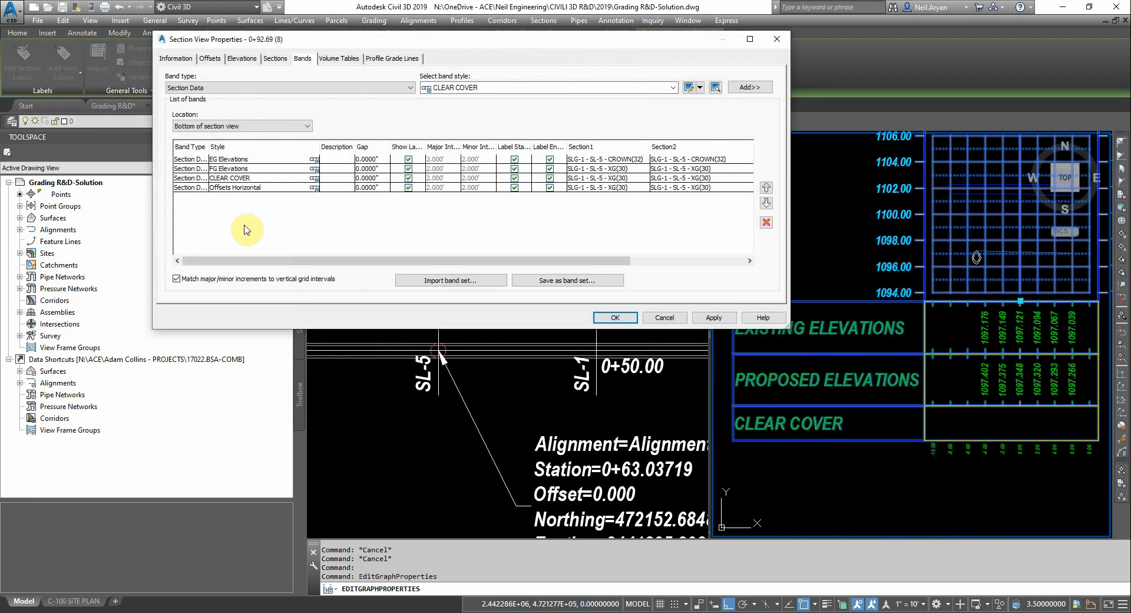
{"action": "left_click", "coordinate": [636, 88]}
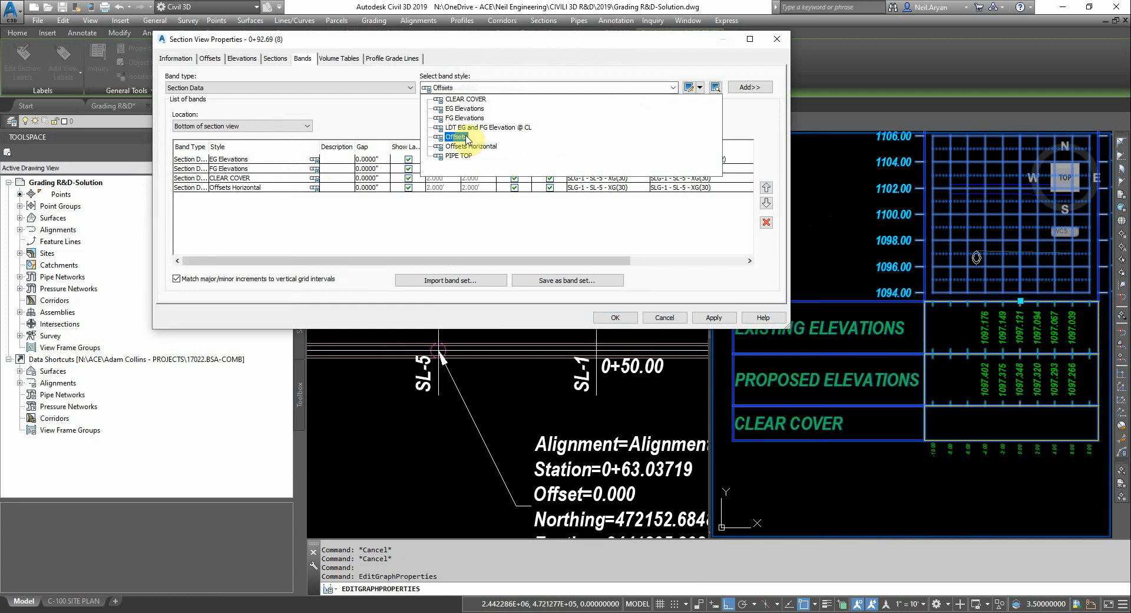
{"action": "left_click", "coordinate": [459, 155]}
{"action": "left_click", "coordinate": [745, 88]}
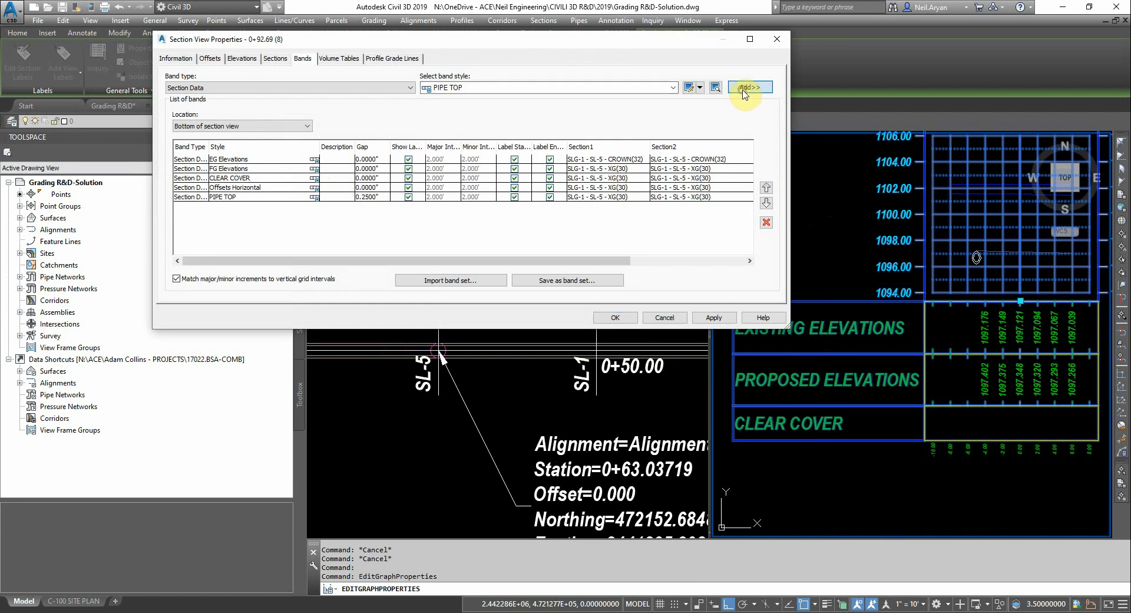
- Move the PIPE TOP band up two rows so it sits directly above the CLEAR COVER band
{"action": "left_click", "coordinate": [293, 198]}
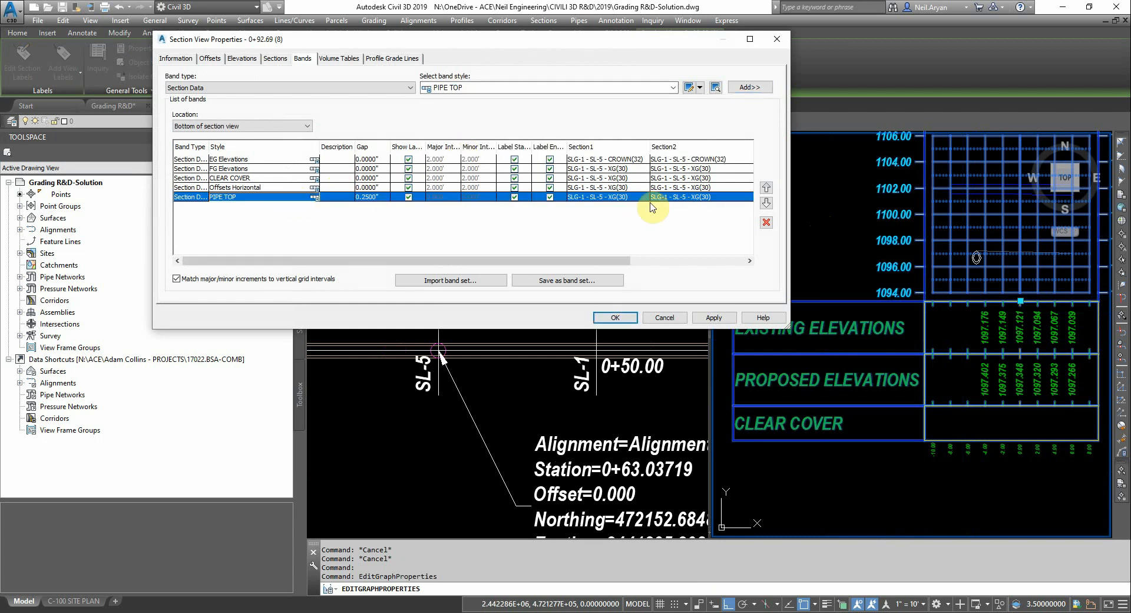
{"action": "left_click", "coordinate": [766, 188]}
{"action": "left_click", "coordinate": [767, 189]}
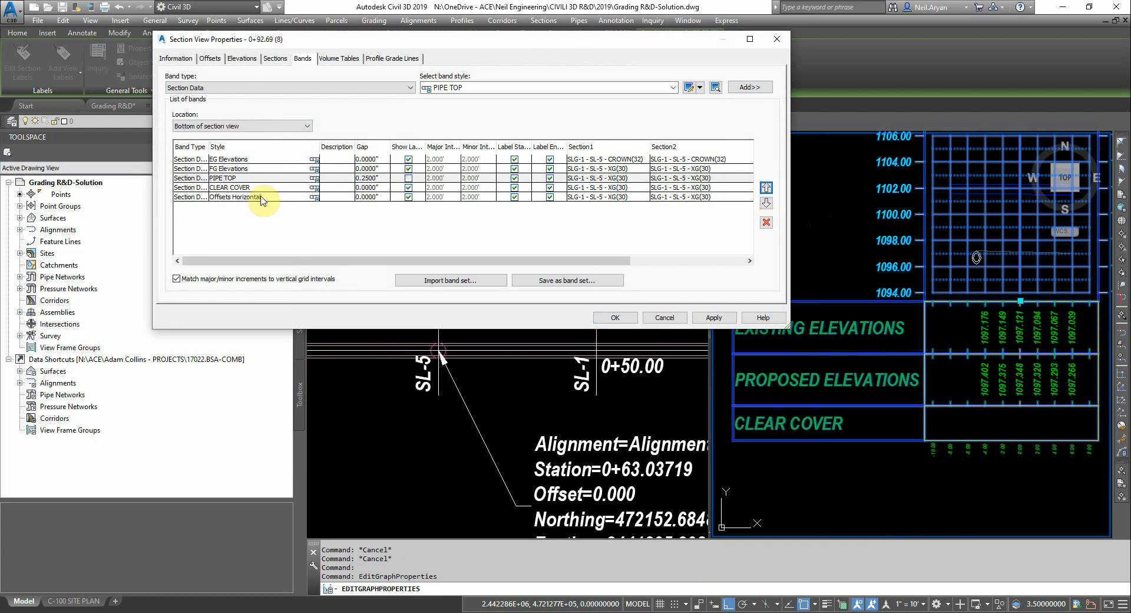
- Set the PIPE TOP band's gap to 0, turn on its labels and apply the band changes
{"action": "left_click", "coordinate": [363, 177]}
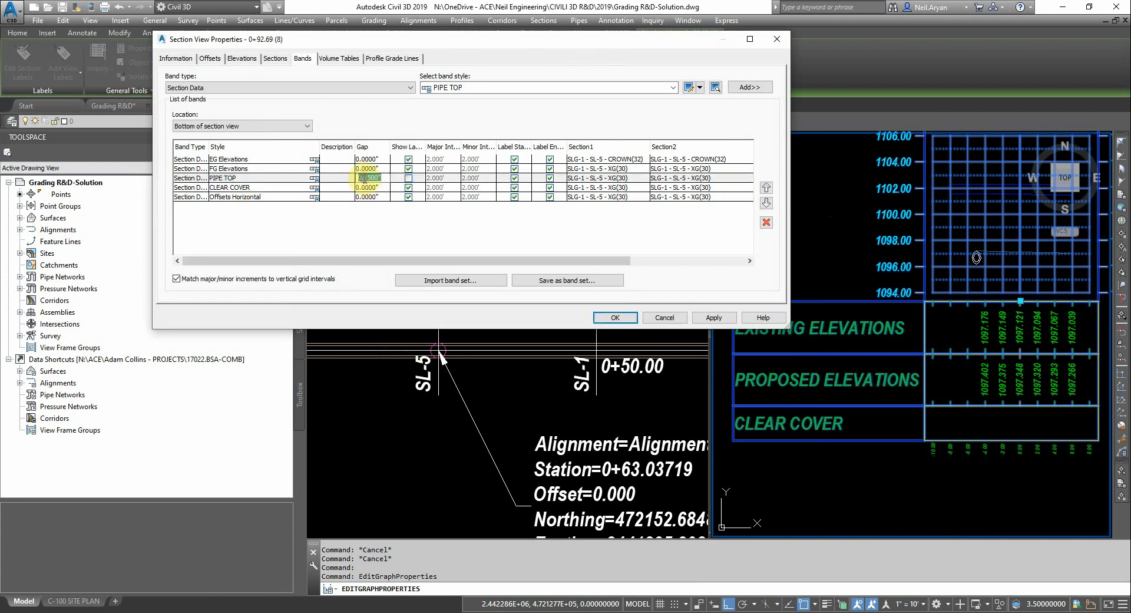
{"action": "left_click", "coordinate": [408, 178]}
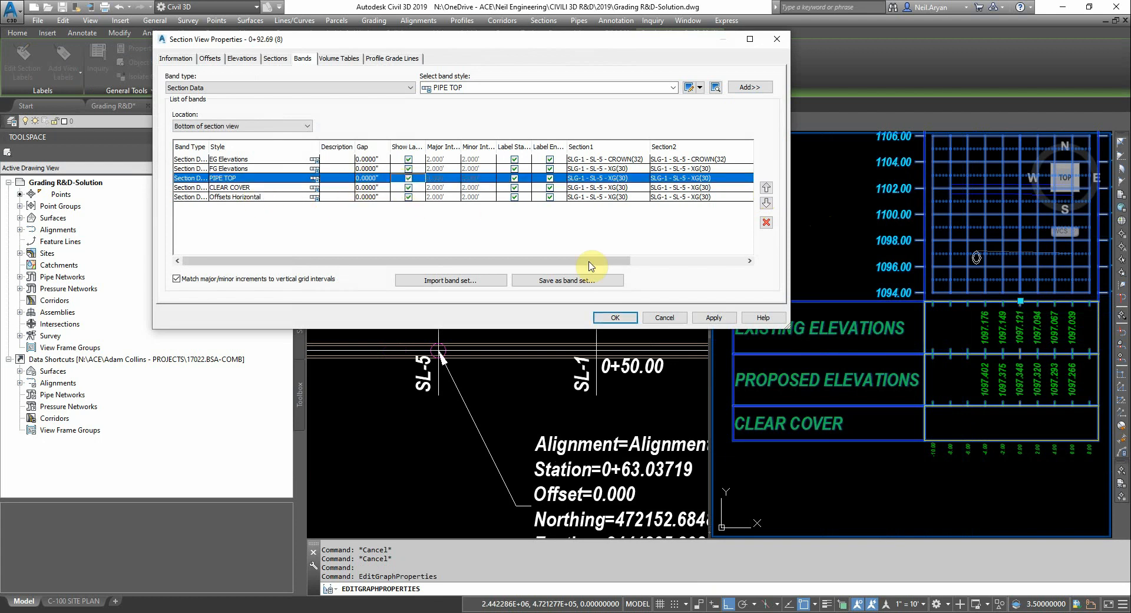
{"action": "left_click", "coordinate": [700, 318]}
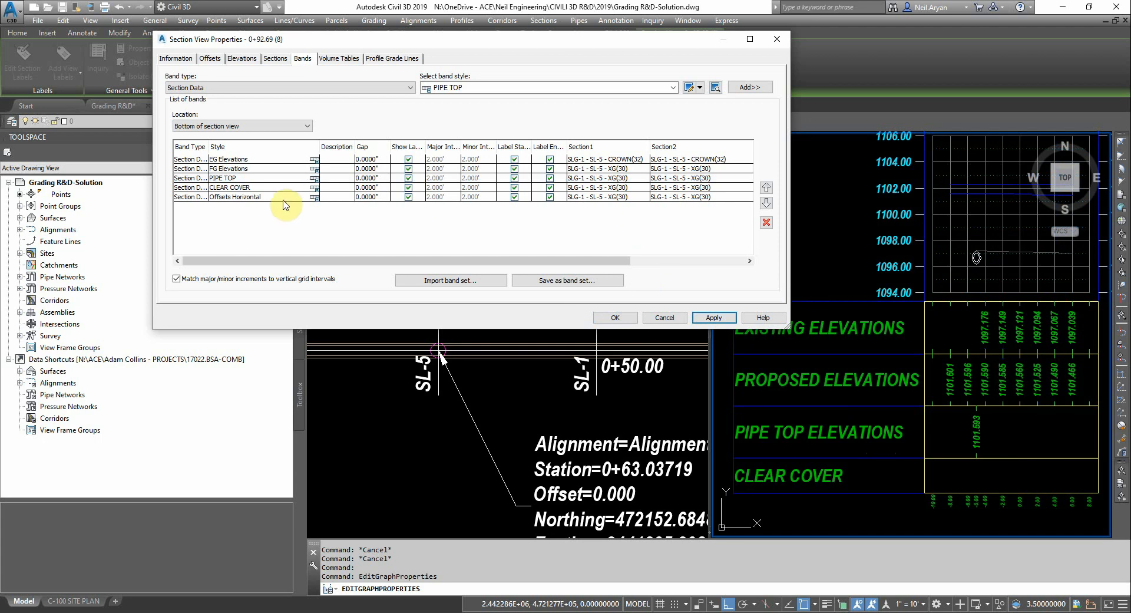
- Assign the XG(30) section of SL-5 as both Section1 and Section2 of the EG Elevations band
{"action": "left_click", "coordinate": [247, 163]}
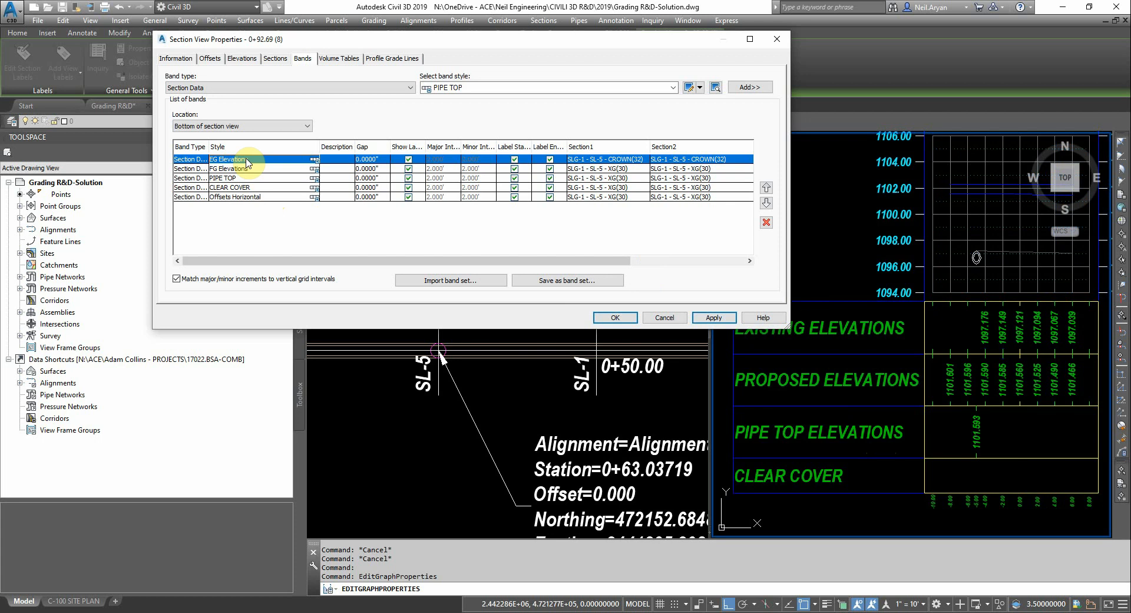
{"action": "left_click", "coordinate": [629, 164]}
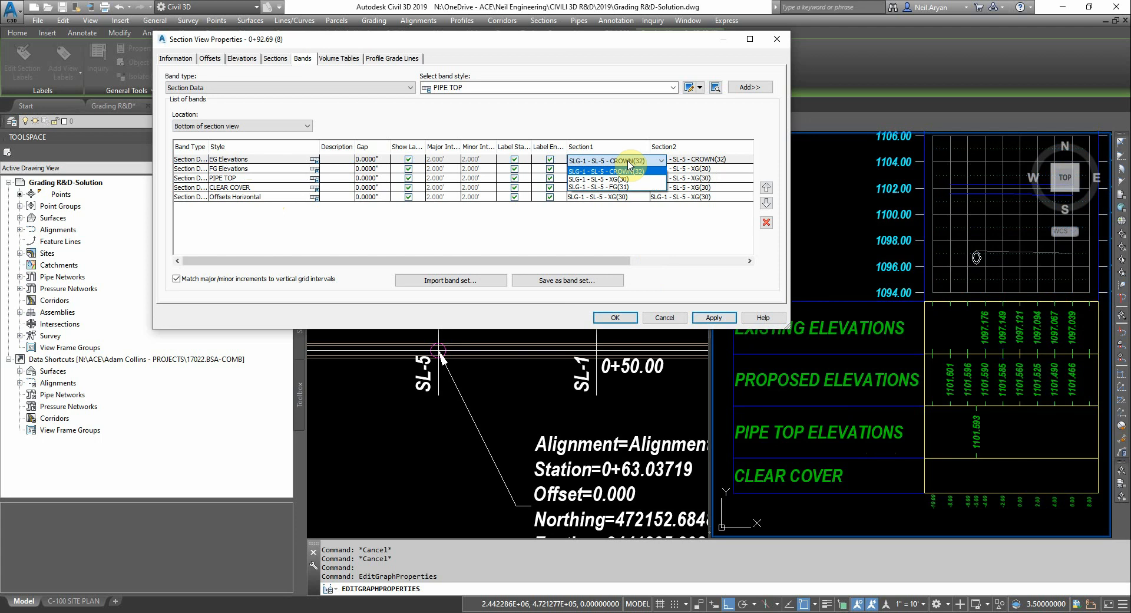
{"action": "left_click", "coordinate": [600, 179]}
{"action": "left_click", "coordinate": [677, 160]}
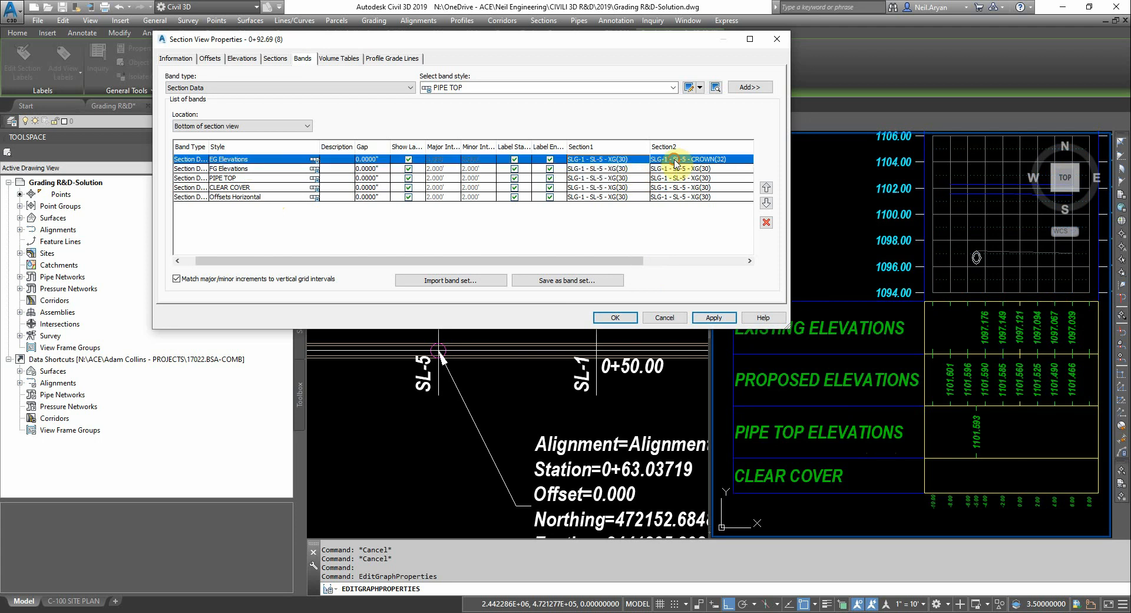
{"action": "left_click", "coordinate": [678, 160]}
{"action": "left_click", "coordinate": [676, 178]}
- Assign the FG(31) section of SL-5 as both Section1 and Section2 of the FG Elevations band
{"action": "left_click", "coordinate": [250, 169]}
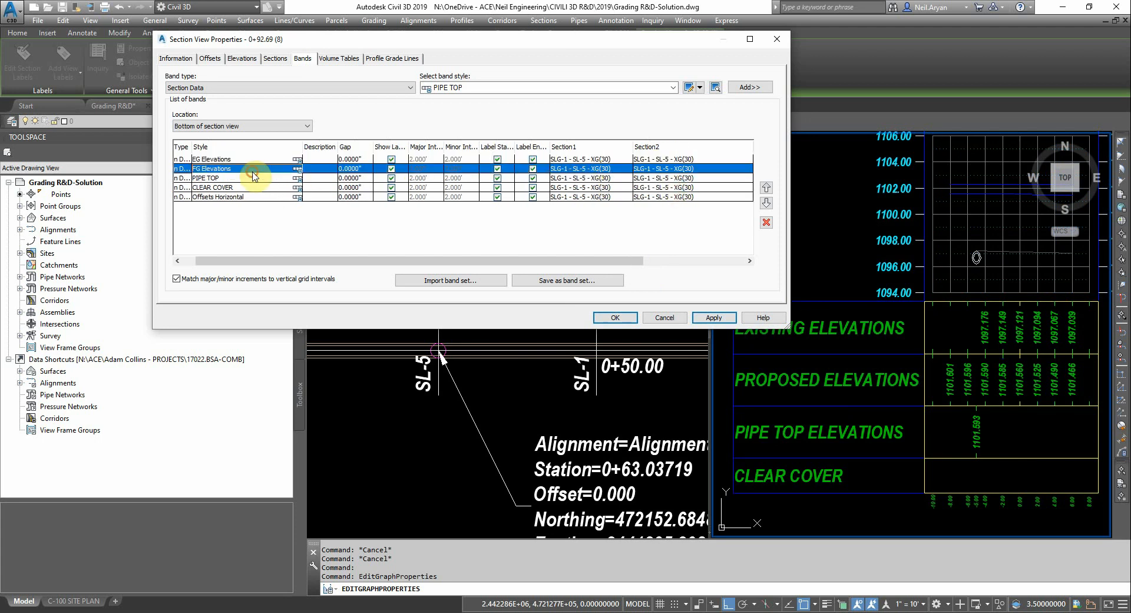
{"action": "left_click", "coordinate": [594, 171]}
{"action": "left_click", "coordinate": [594, 171]}
{"action": "left_click", "coordinate": [595, 187]}
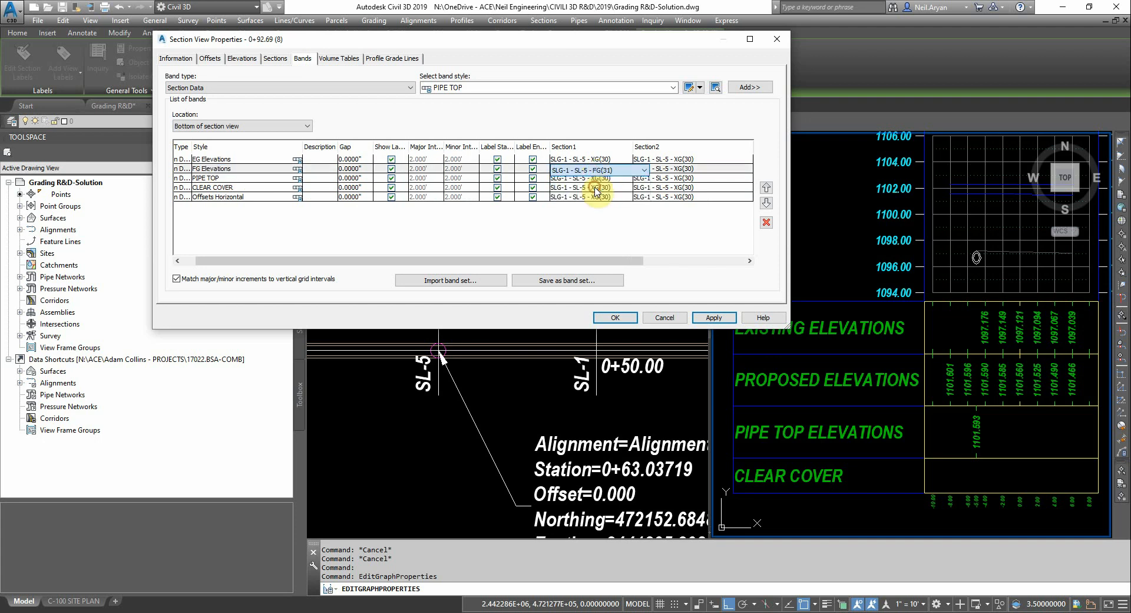
{"action": "left_click", "coordinate": [677, 171]}
{"action": "left_click", "coordinate": [676, 170]}
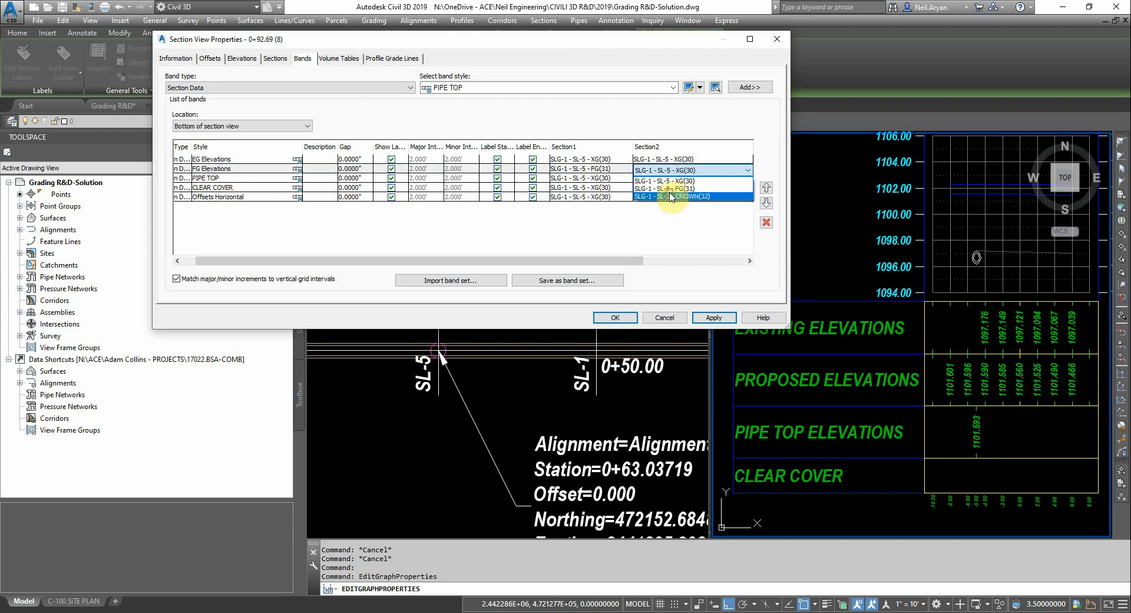
{"action": "left_click", "coordinate": [665, 189]}
- Assign the CROWN(32) section of SL-5 as both Section1 and Section2 of the PIPE TOP band
{"action": "left_click", "coordinate": [271, 179]}
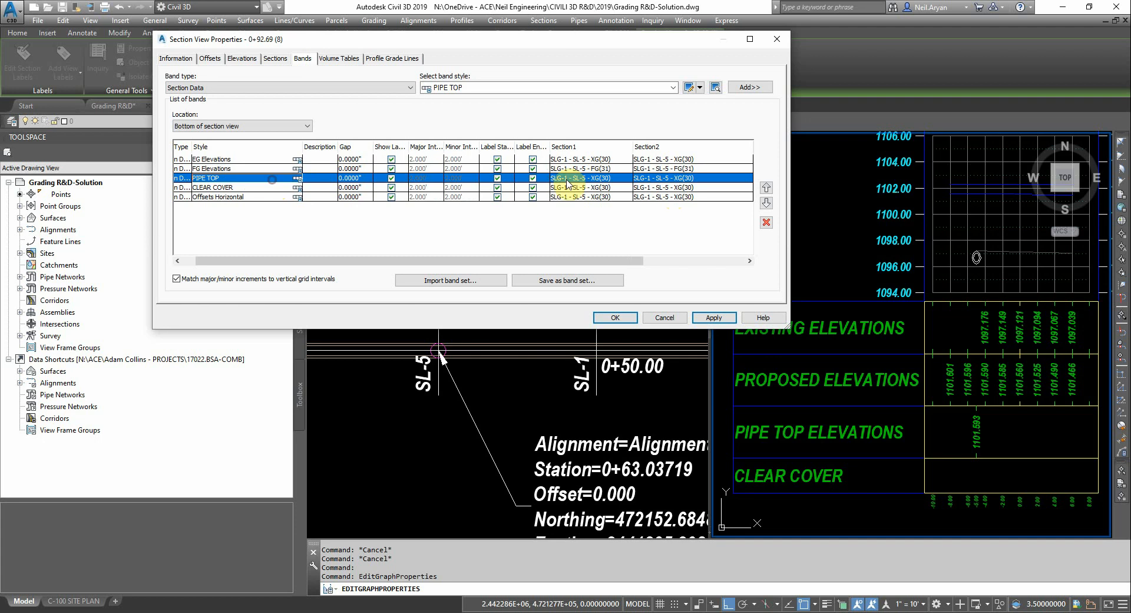
{"action": "left_click", "coordinate": [606, 179]}
{"action": "left_click", "coordinate": [606, 179]}
{"action": "left_click", "coordinate": [607, 206]}
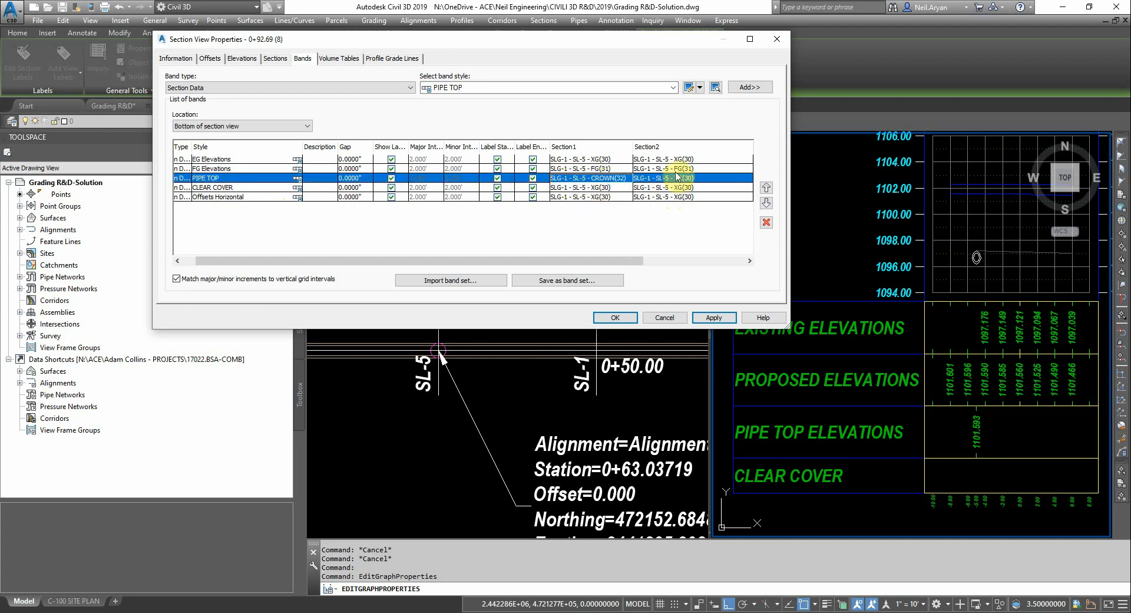
{"action": "left_click", "coordinate": [678, 178]}
{"action": "left_click", "coordinate": [674, 207]}
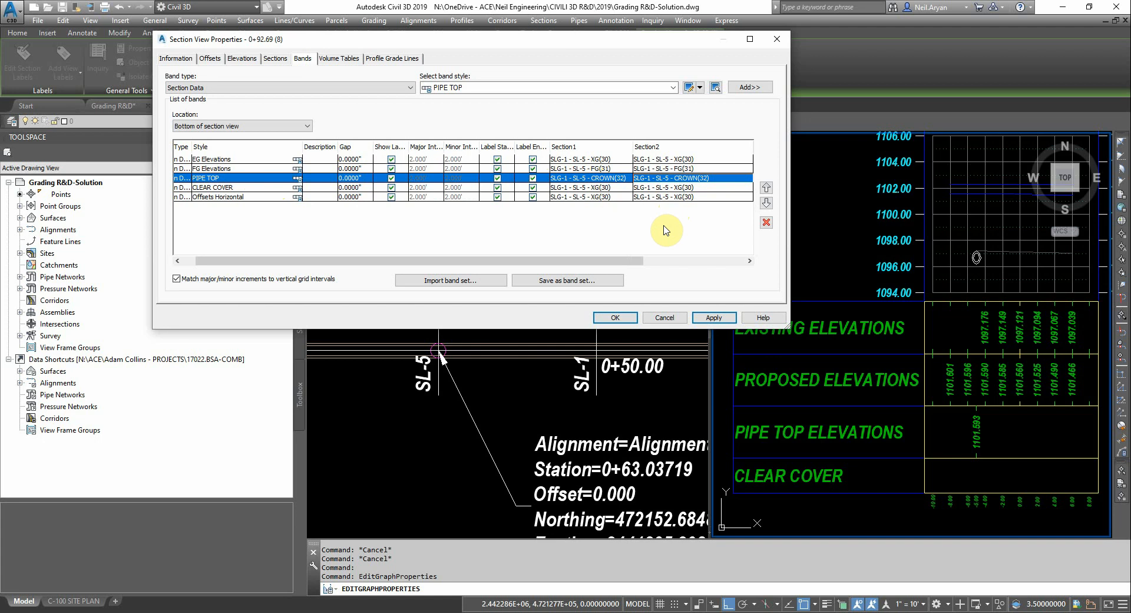
- Set the CLEAR COVER band's Section1 to FG(31) and Section2 to CROWN(32) for SL-5, and accept the section view properties
{"action": "left_click", "coordinate": [239, 189]}
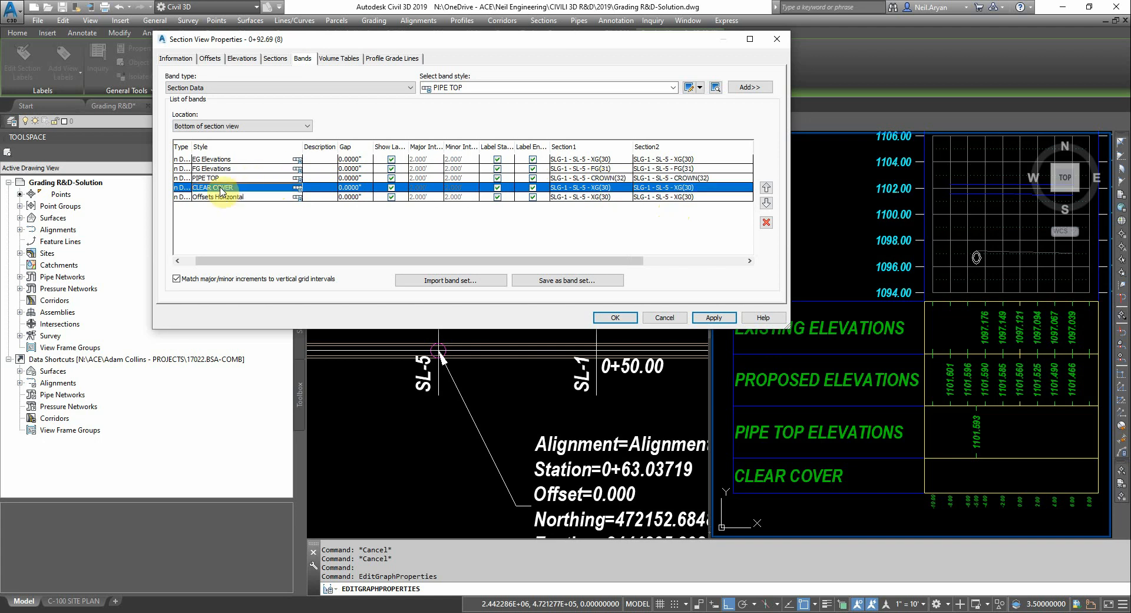
{"action": "left_click", "coordinate": [607, 189]}
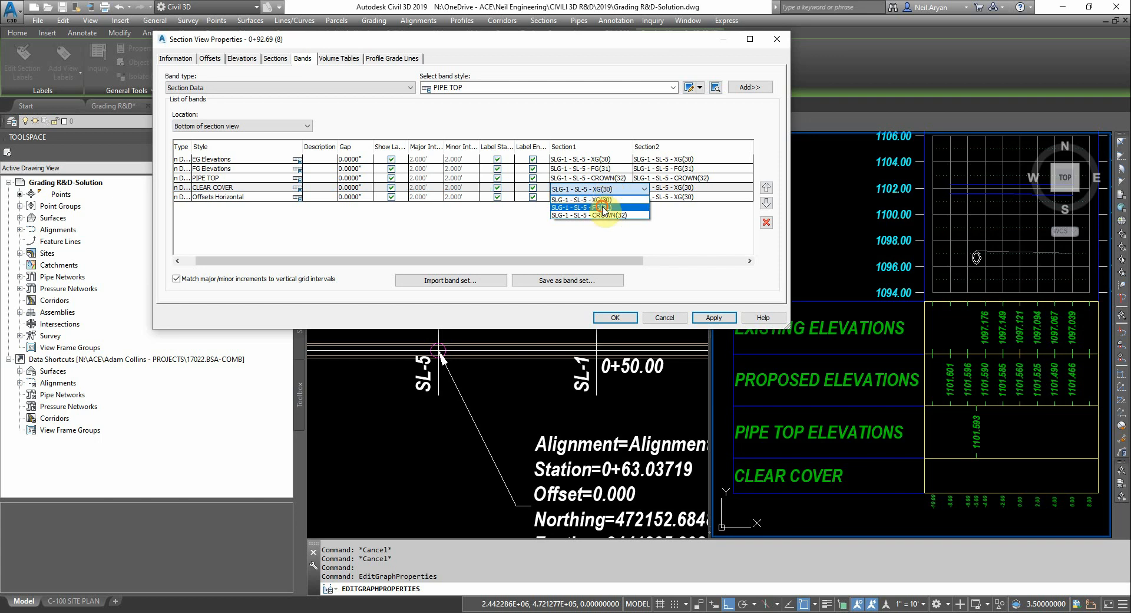
{"action": "left_click", "coordinate": [604, 207]}
{"action": "left_click", "coordinate": [664, 190]}
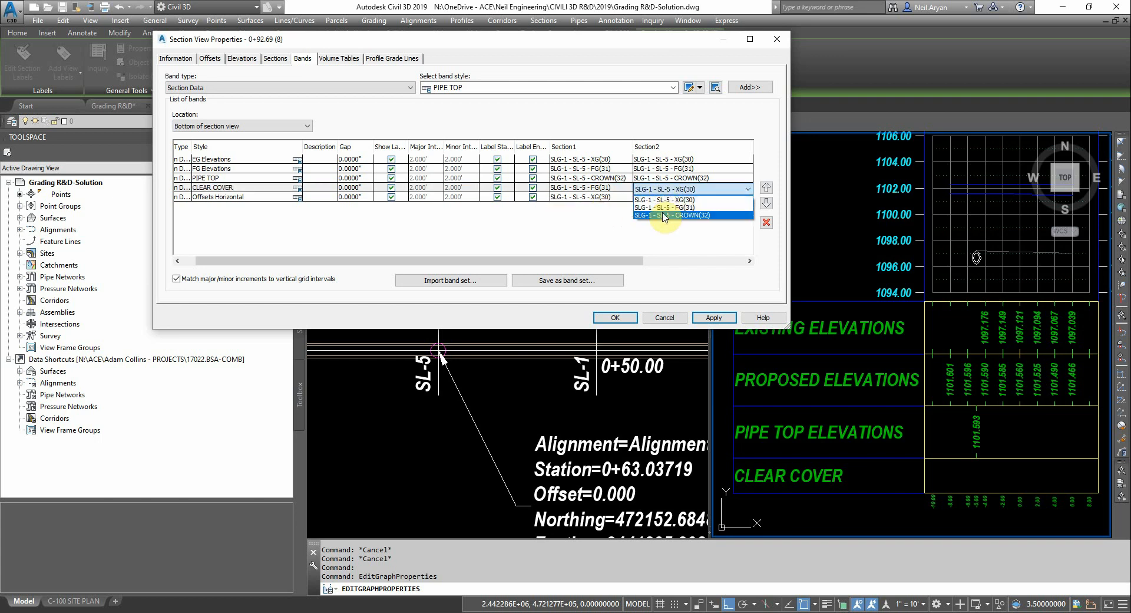
{"action": "left_click", "coordinate": [663, 215]}
{"action": "left_click", "coordinate": [710, 317]}
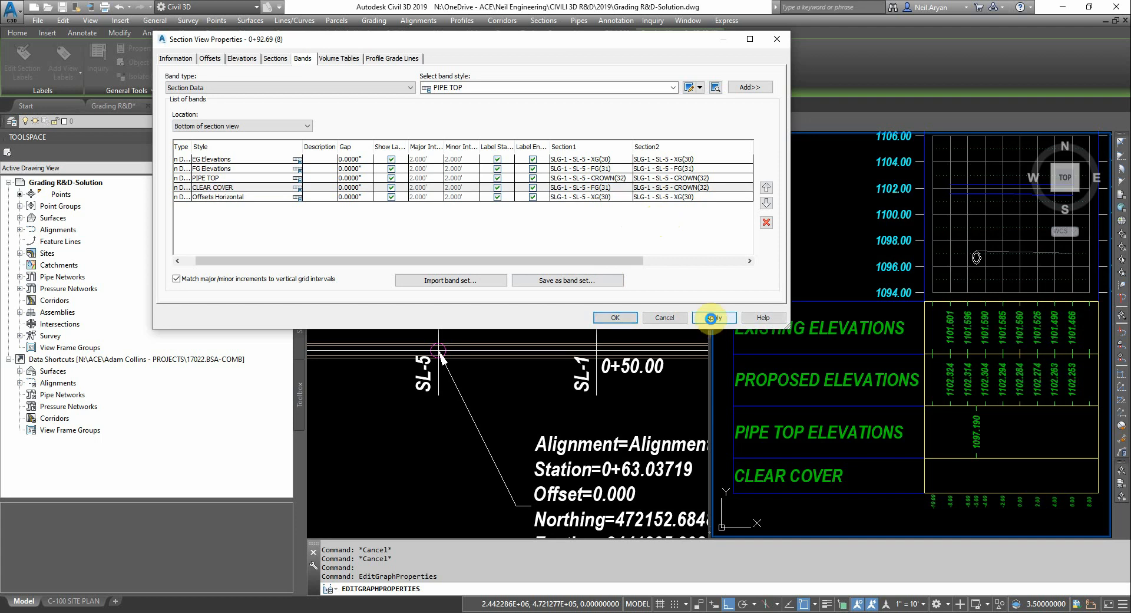
{"action": "left_click", "coordinate": [615, 318]}
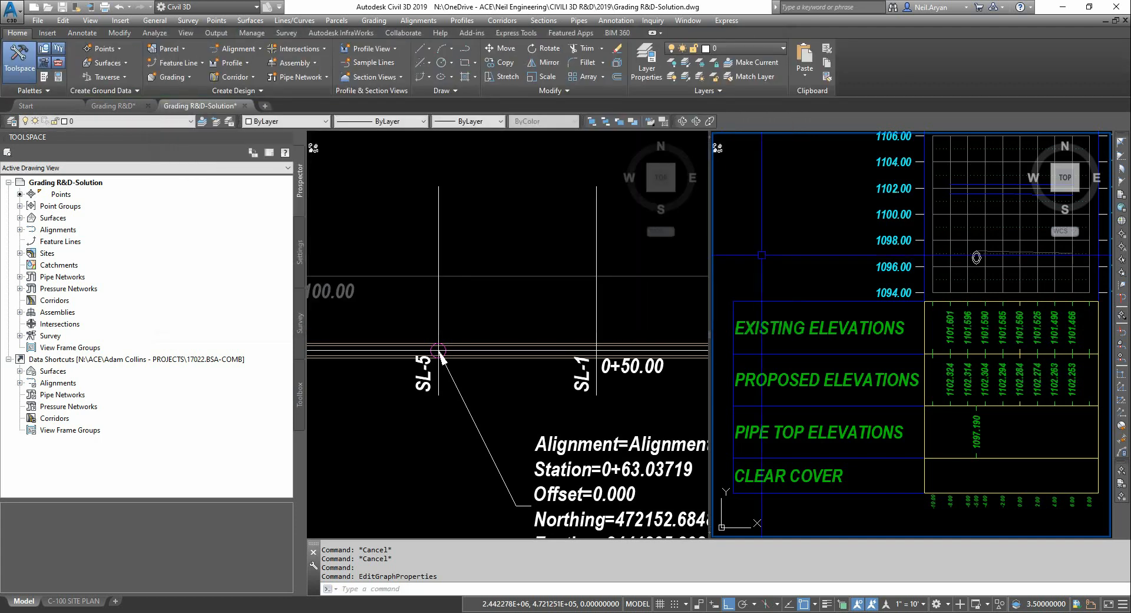
{"action": "middle_click_drag", "start_coordinate": [1029, 401], "coordinate": [1020, 354]}
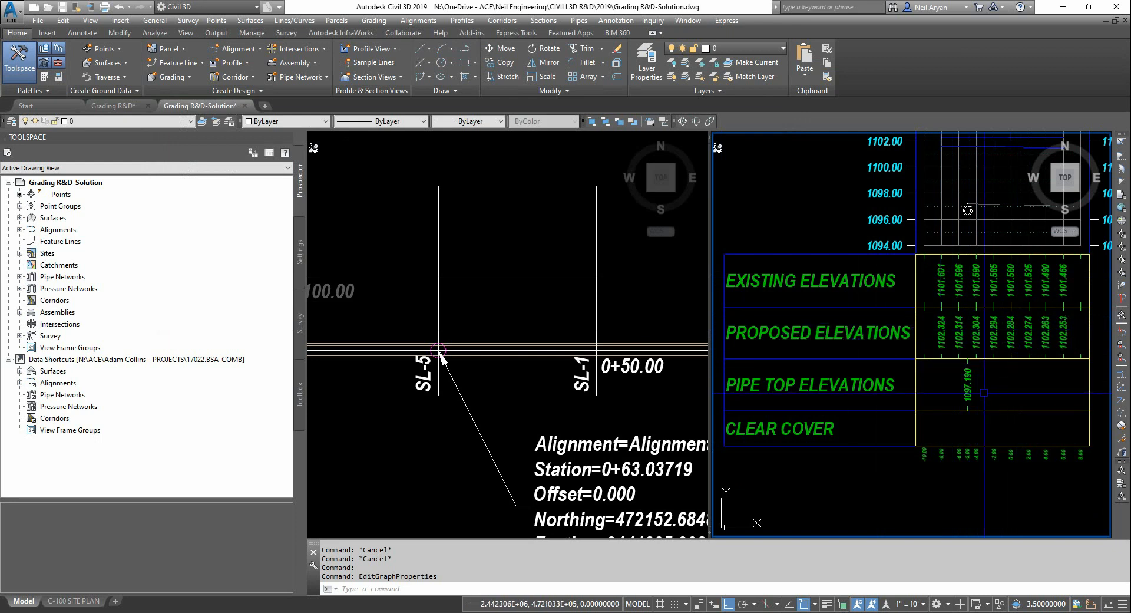
{"action": "middle_click_drag", "start_coordinate": [984, 393], "coordinate": [981, 371]}
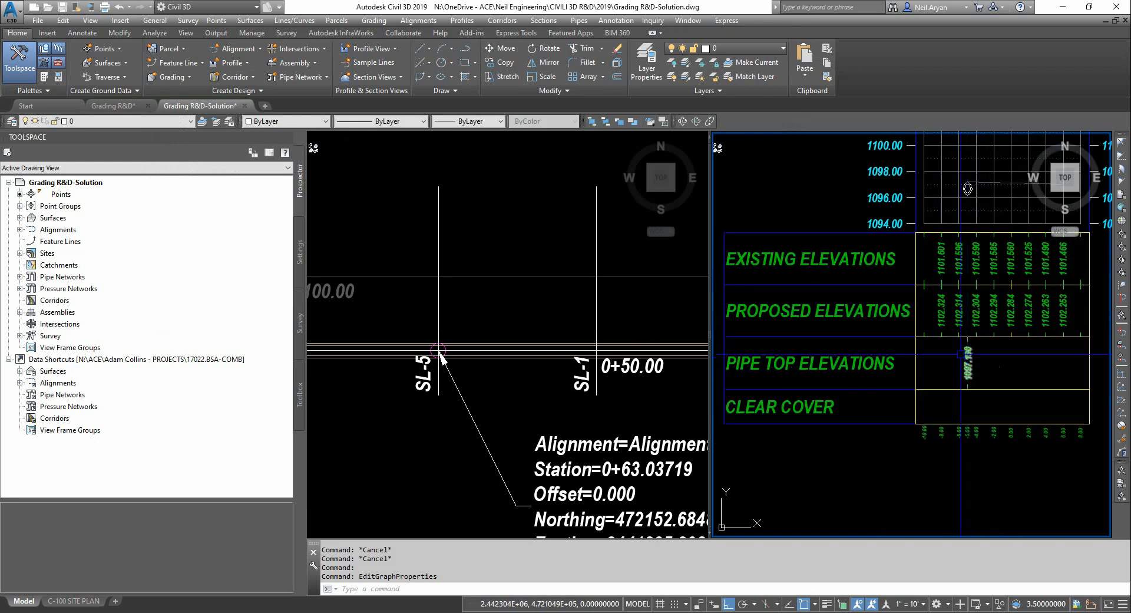
- Open the band style of the section view's PROPOSED ELEVATIONS band for editing
{"action": "scroll", "coordinate": [968, 355], "scroll_direction": "up", "scroll_amount": 2}
{"action": "scroll", "coordinate": [983, 340], "scroll_direction": "down", "scroll_amount": 3}
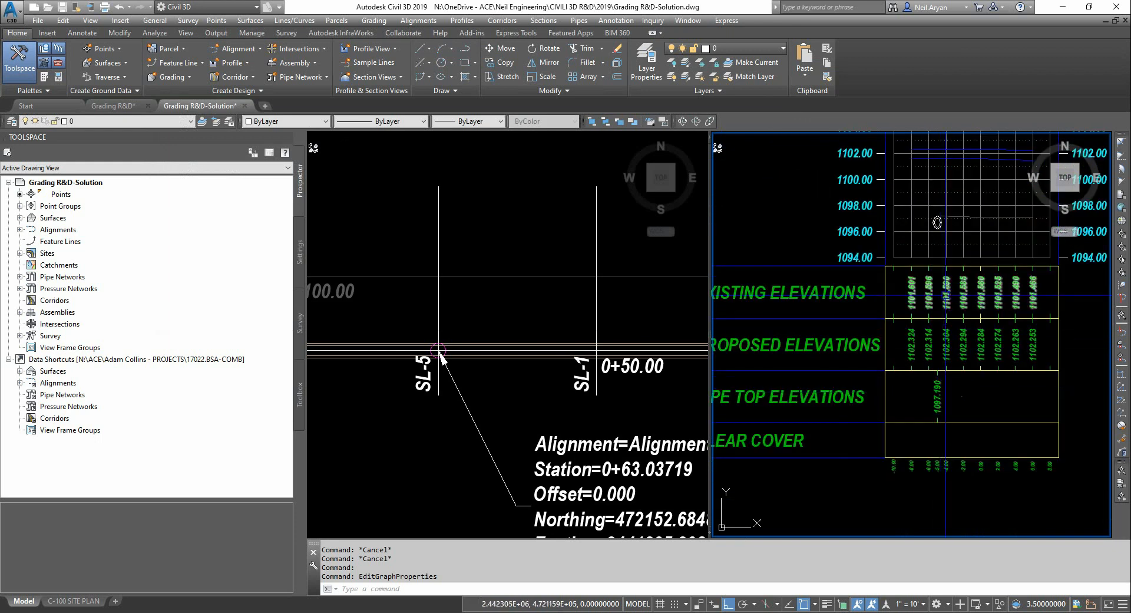
{"action": "middle_click_drag", "start_coordinate": [945, 294], "coordinate": [956, 296]}
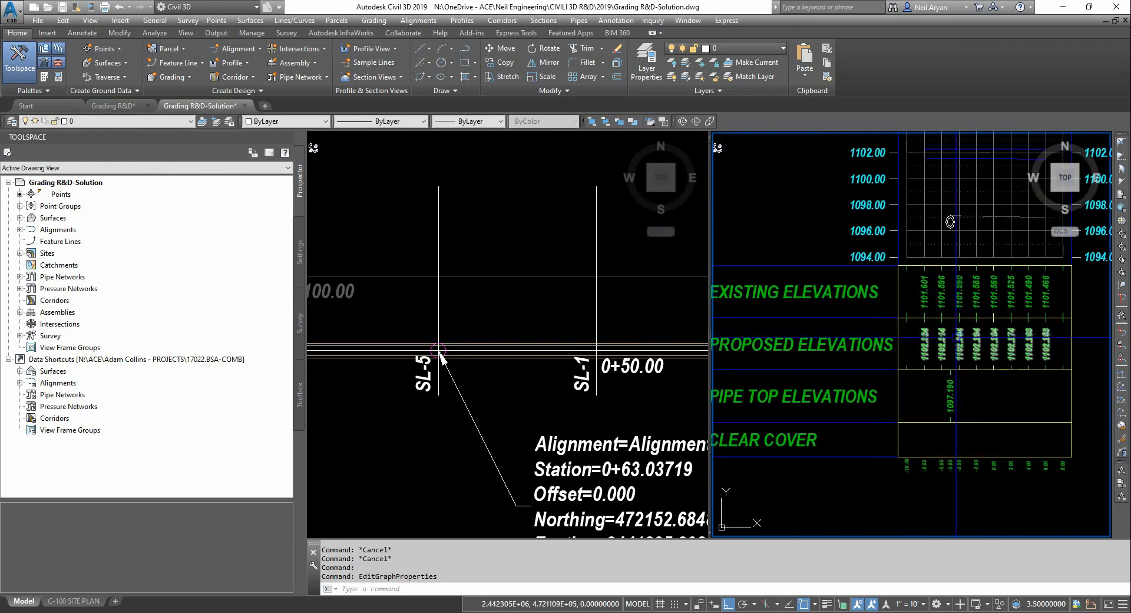
{"action": "left_click", "coordinate": [956, 337]}
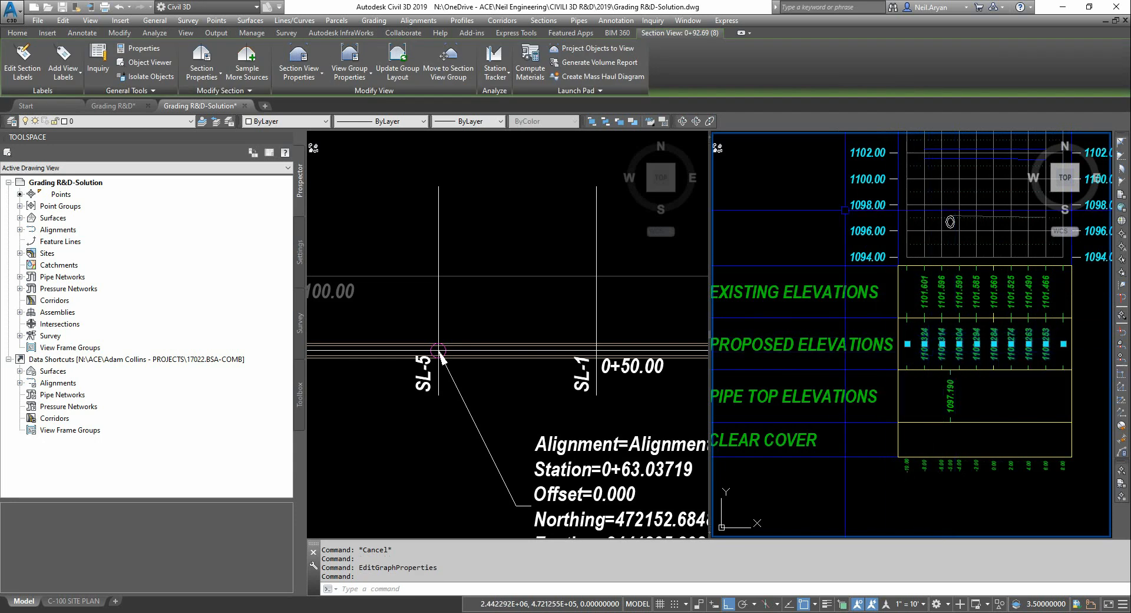
{"action": "right_click", "coordinate": [806, 222]}
{"action": "left_click", "coordinate": [835, 378]}
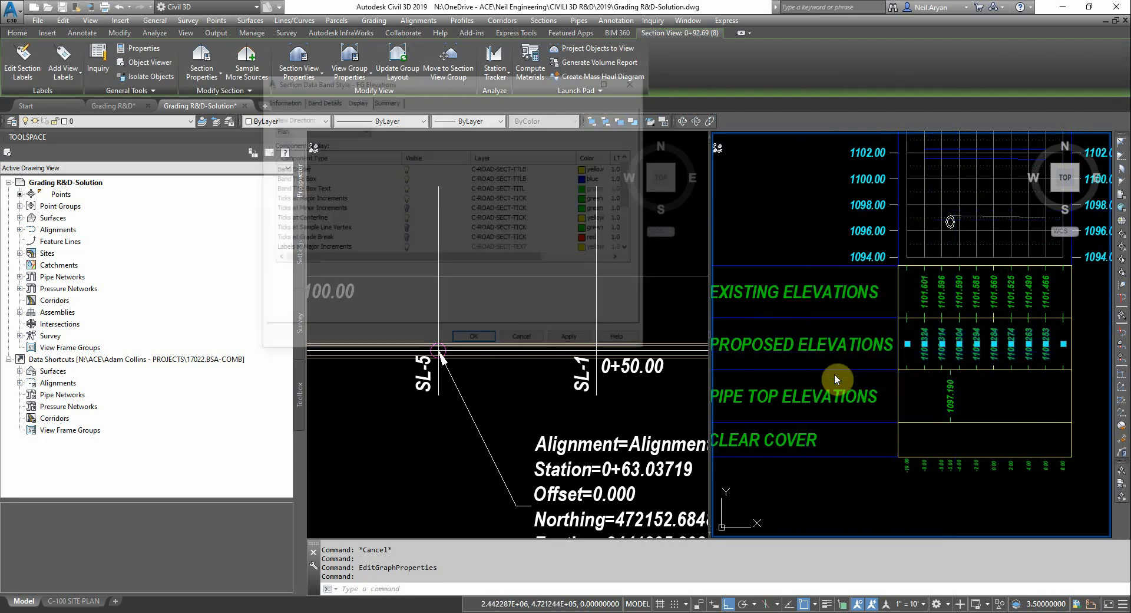
- Examine the text contents of the Sample Line Vertices label in the FG Elevations band style, leaving without changes
{"action": "left_click", "coordinate": [312, 101]}
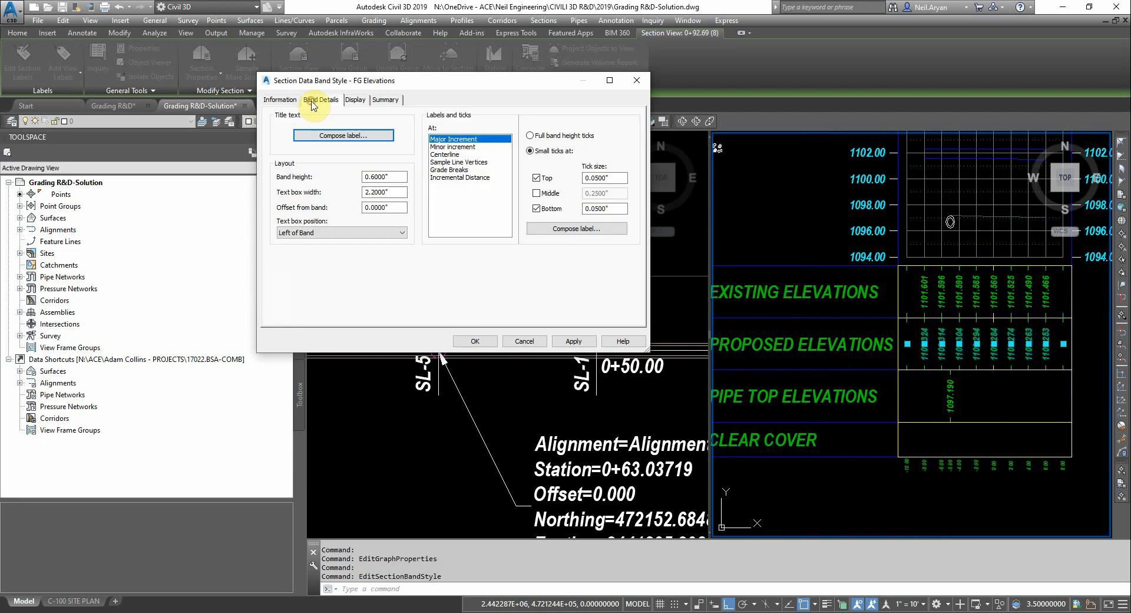
{"action": "left_click", "coordinate": [450, 162]}
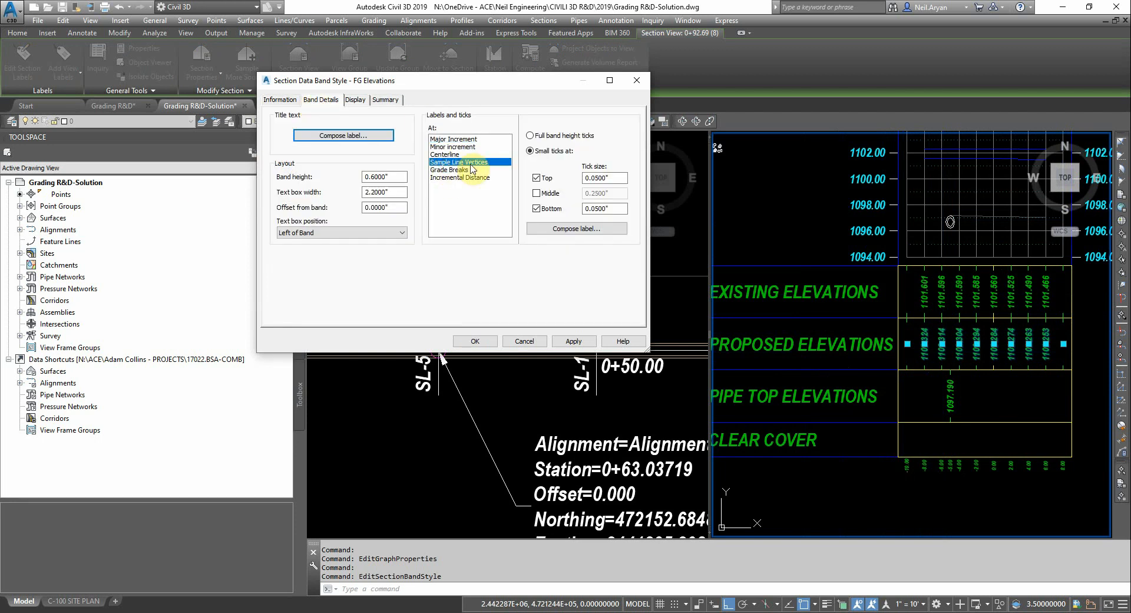
{"action": "left_click", "coordinate": [554, 229]}
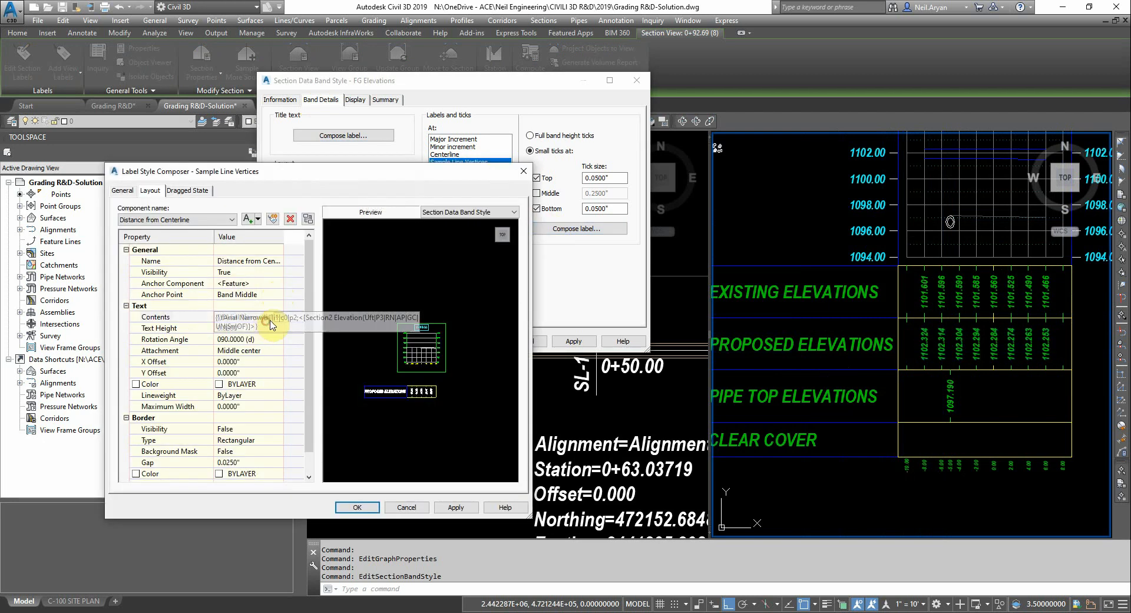
{"action": "left_click", "coordinate": [278, 317]}
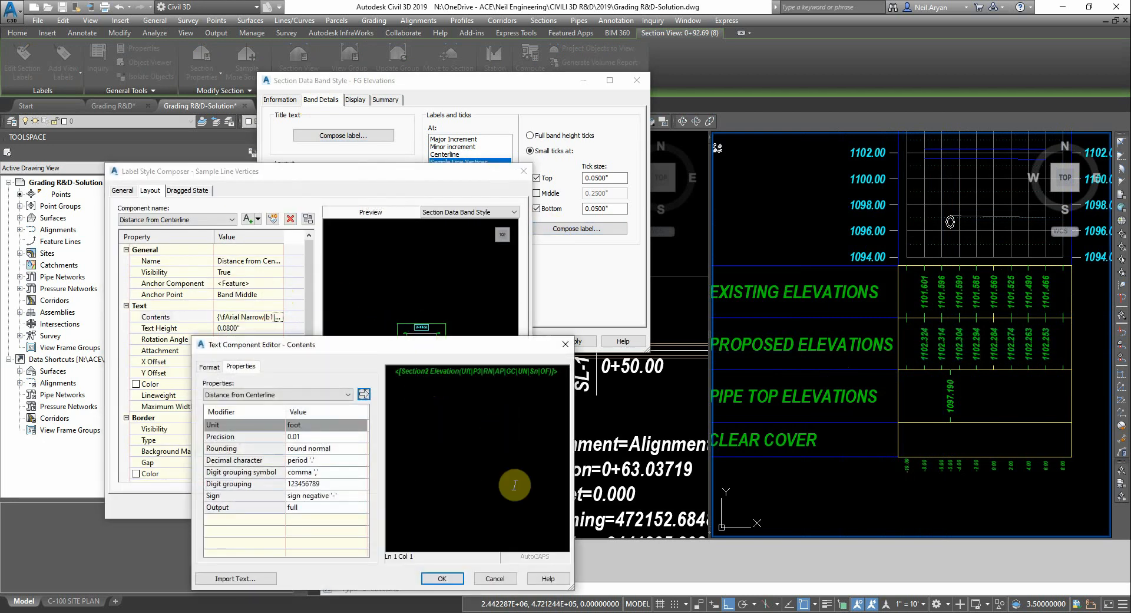
{"action": "left_click", "coordinate": [509, 580]}
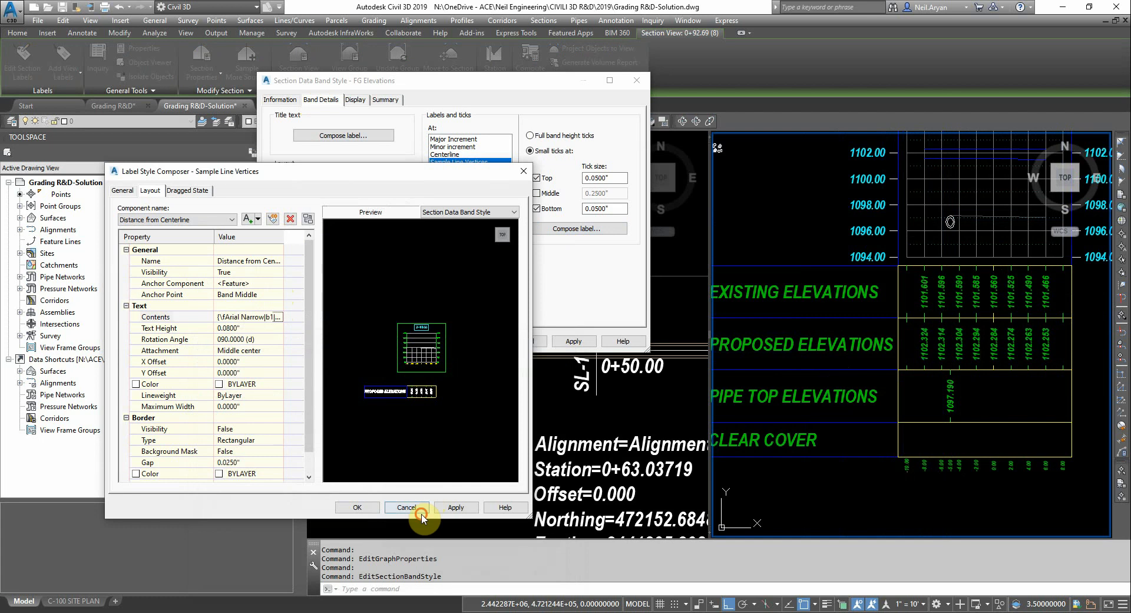
{"action": "left_click", "coordinate": [402, 504]}
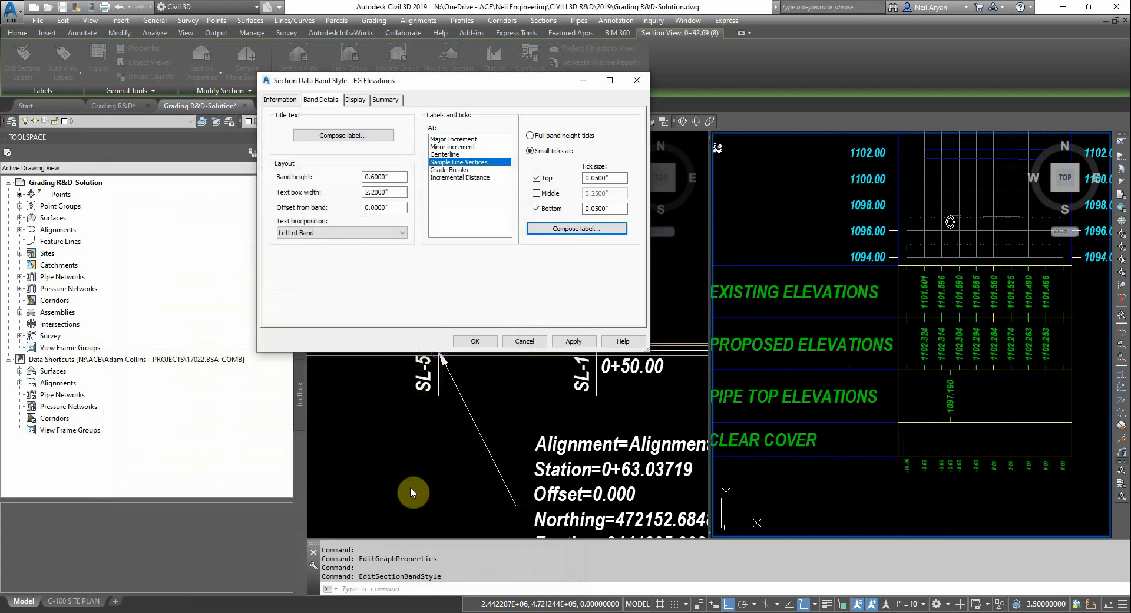
- Make the ticks and labels at sample line vertex visible in the FG Elevations band style, and accept it
{"action": "left_click", "coordinate": [356, 100]}
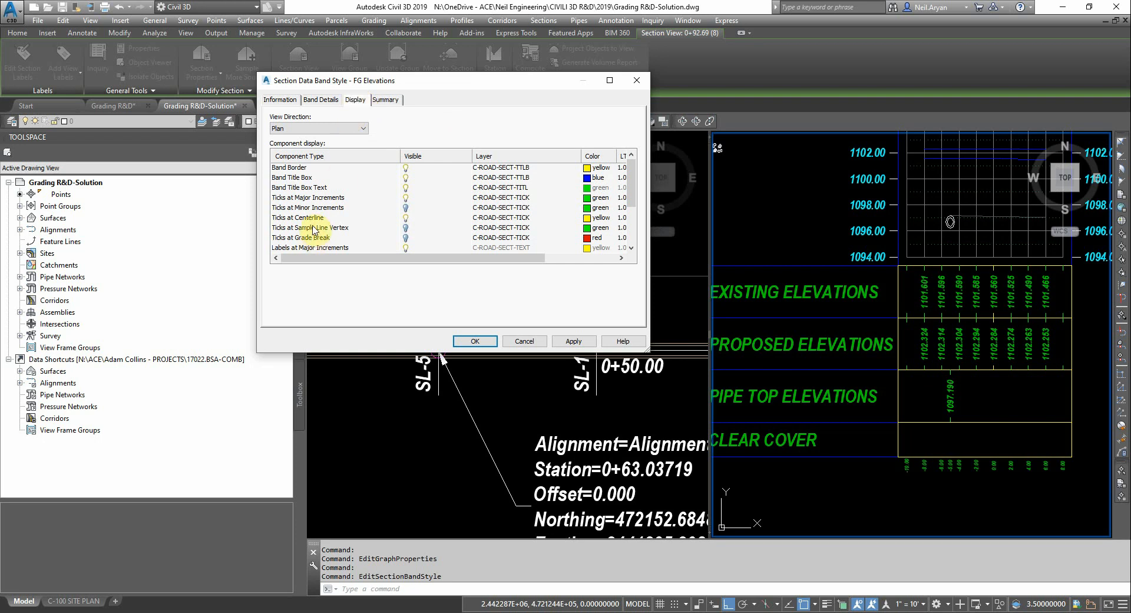
{"action": "left_click", "coordinate": [282, 228]}
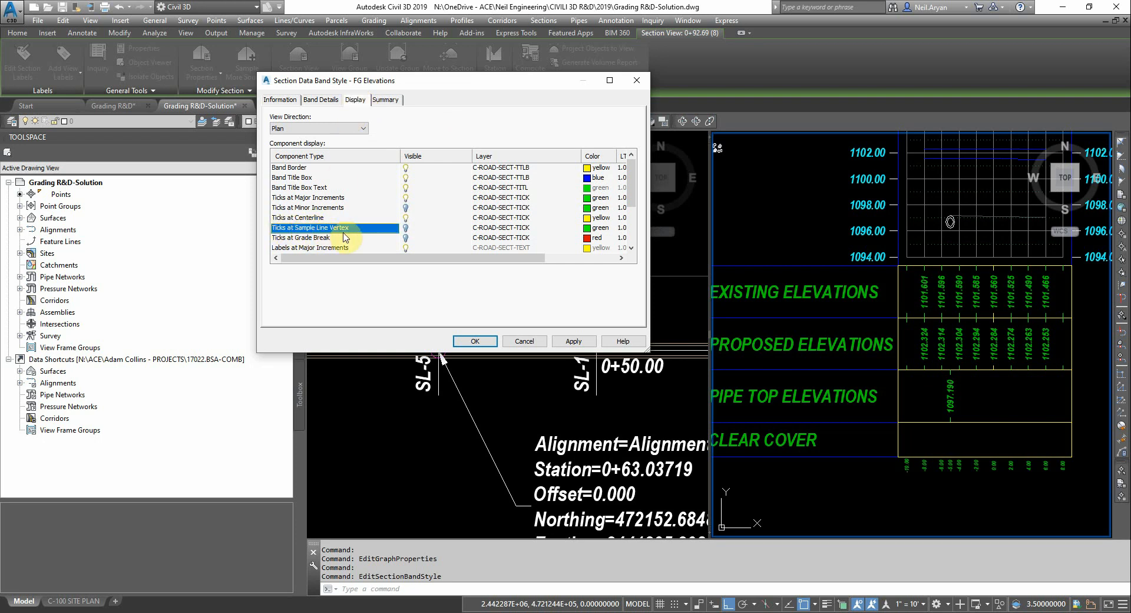
{"action": "left_click", "coordinate": [407, 229]}
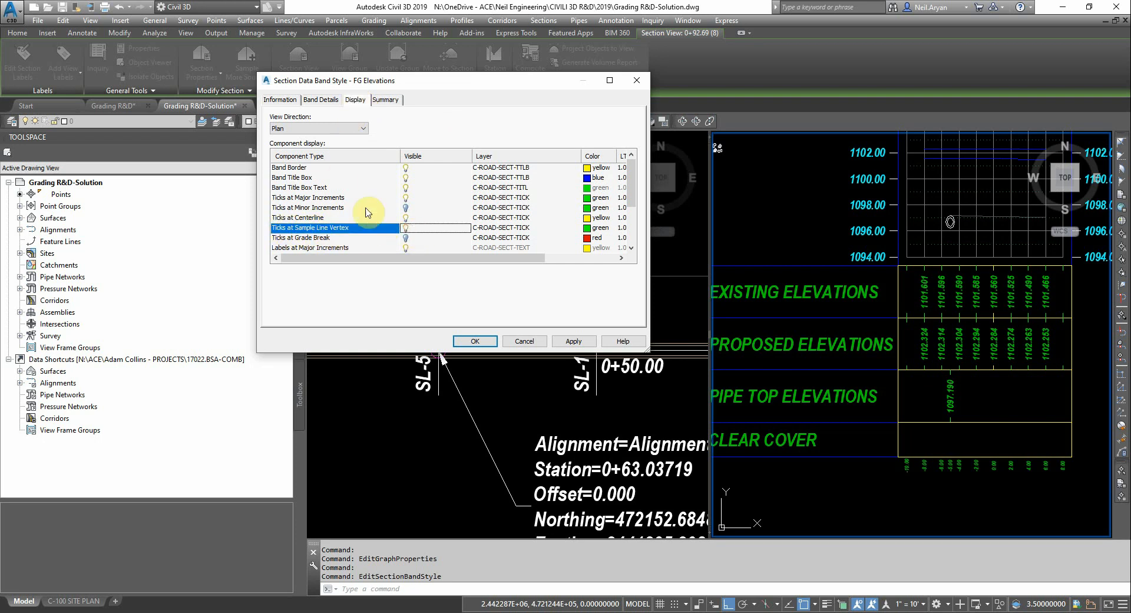
{"action": "scroll", "coordinate": [366, 203], "scroll_direction": "down", "scroll_amount": 2}
{"action": "left_click", "coordinate": [303, 217]}
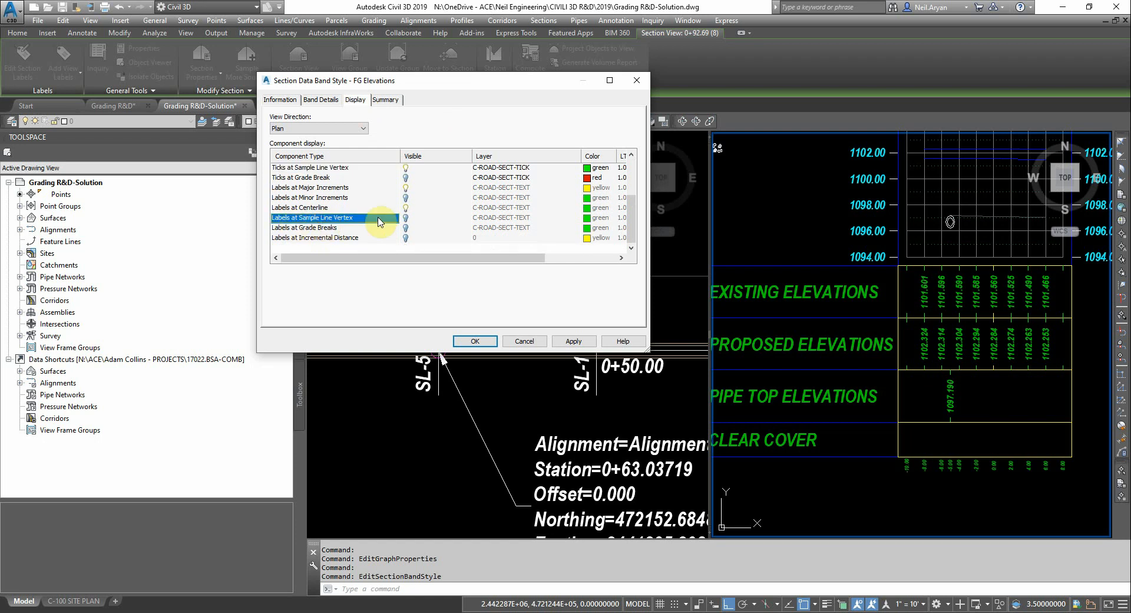
{"action": "left_click", "coordinate": [407, 218]}
{"action": "left_click", "coordinate": [565, 341]}
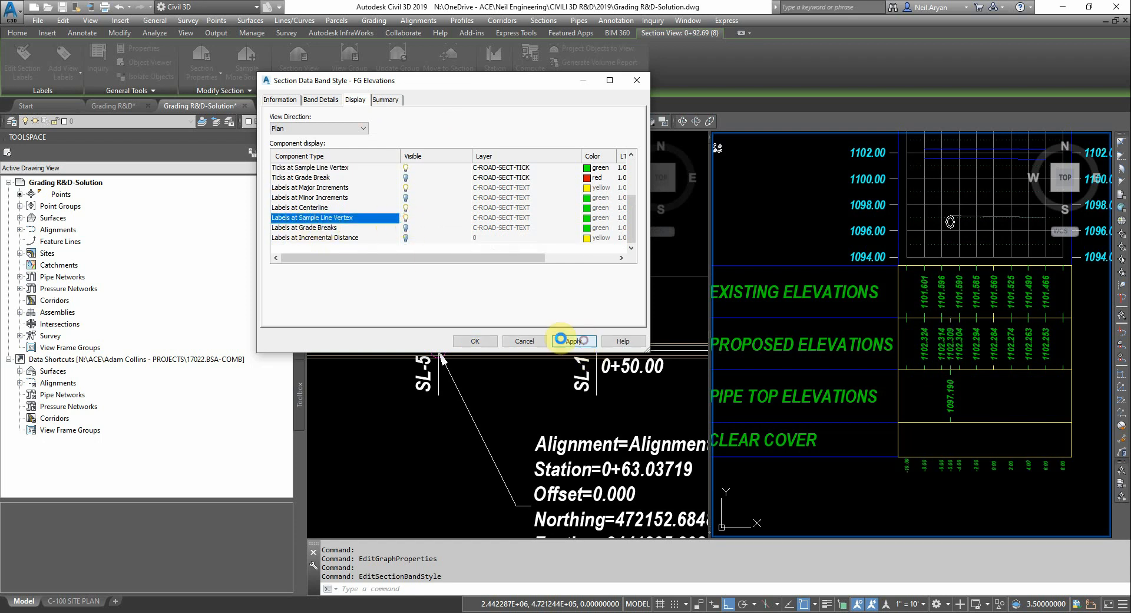
{"action": "left_click", "coordinate": [488, 342]}
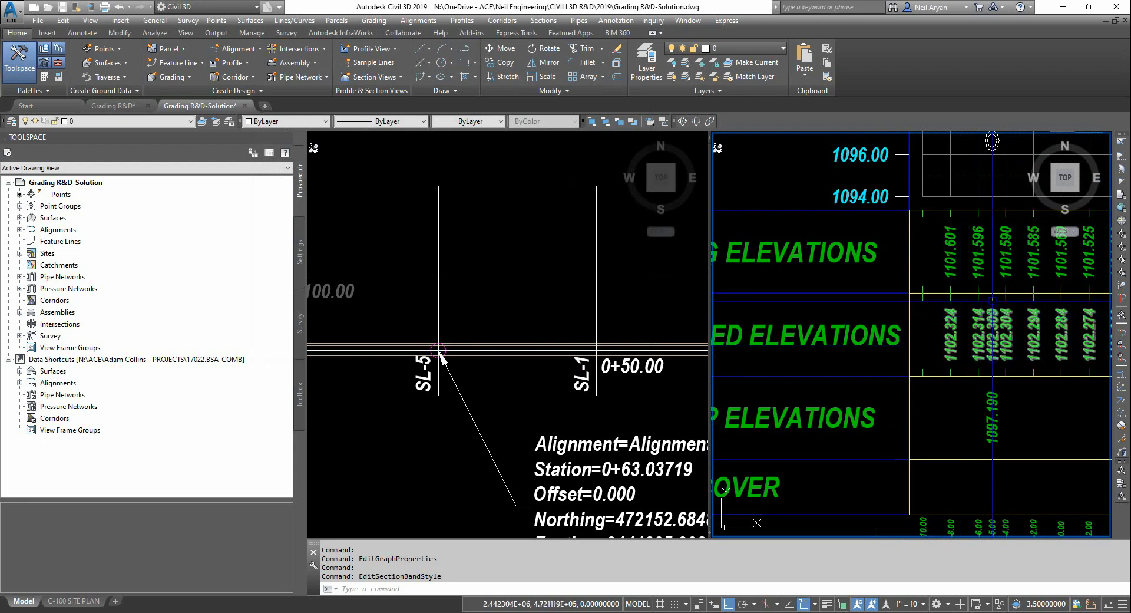
- Open the EG Elevations band style for editing from the bands of the section view's properties
{"action": "middle_click_drag", "start_coordinate": [994, 186], "coordinate": [990, 247]}
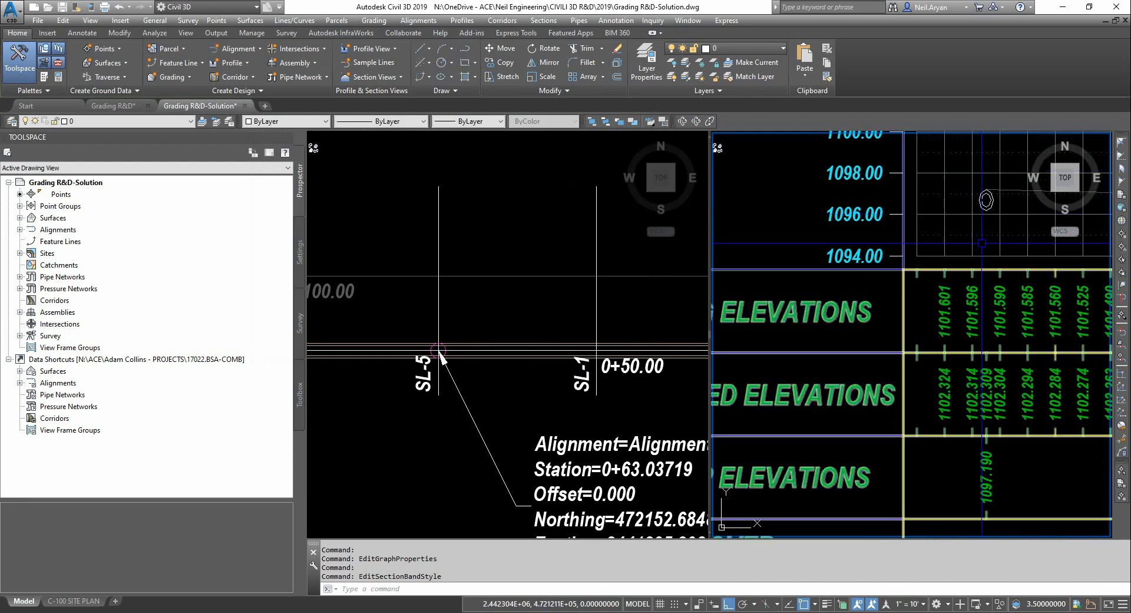
{"action": "scroll", "coordinate": [981, 300], "scroll_direction": "down", "scroll_amount": 2}
{"action": "left_click", "coordinate": [981, 300]}
{"action": "right_click", "coordinate": [803, 205]}
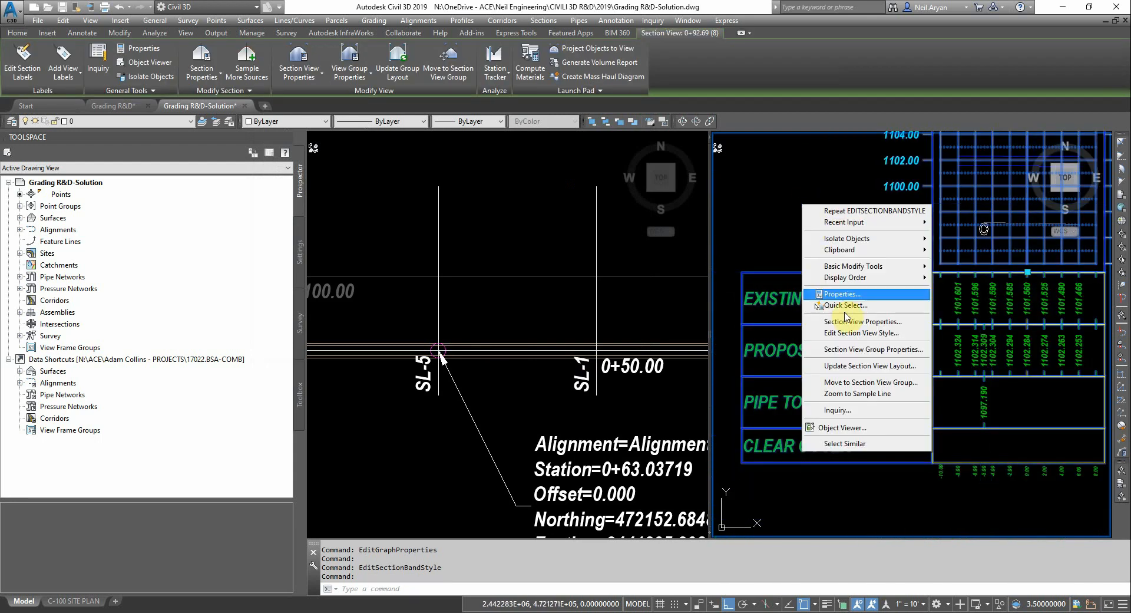
{"action": "left_click", "coordinate": [847, 322]}
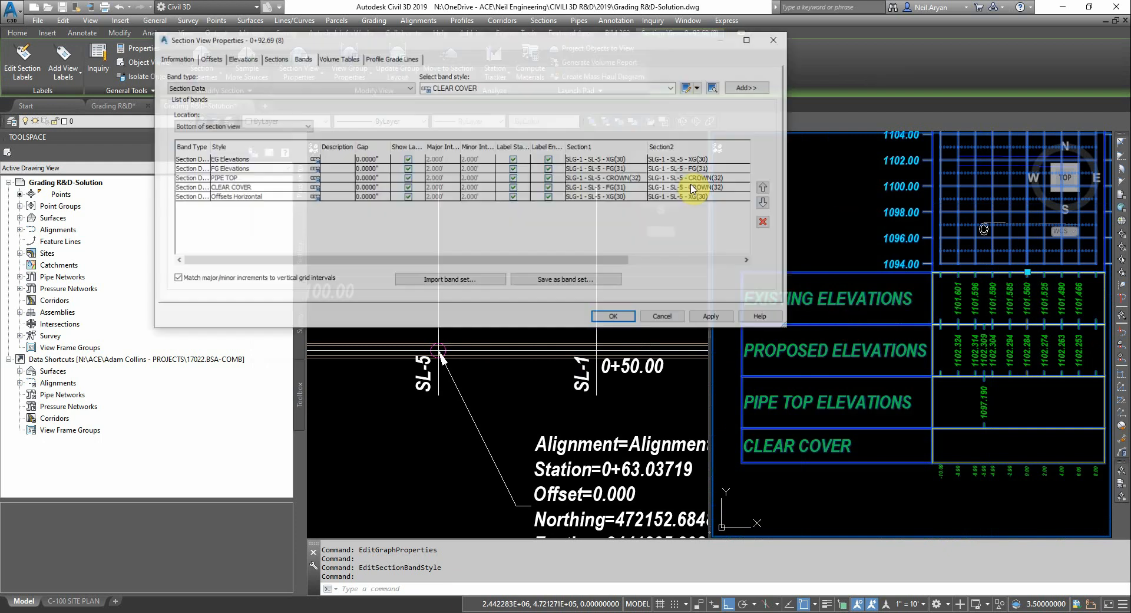
{"action": "left_click", "coordinate": [252, 159]}
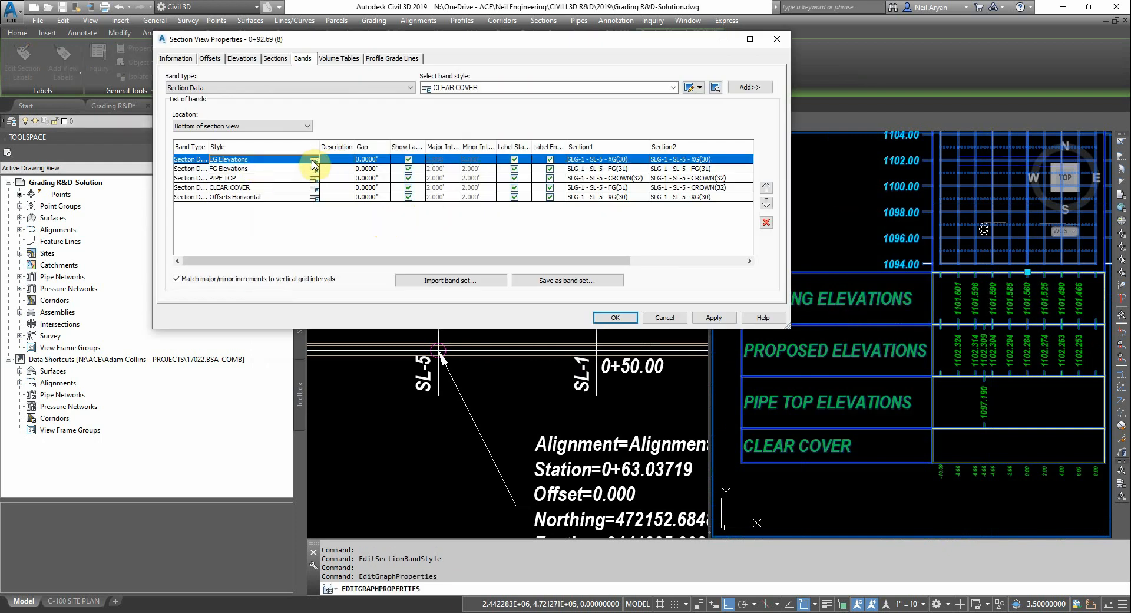
{"action": "left_click", "coordinate": [314, 160]}
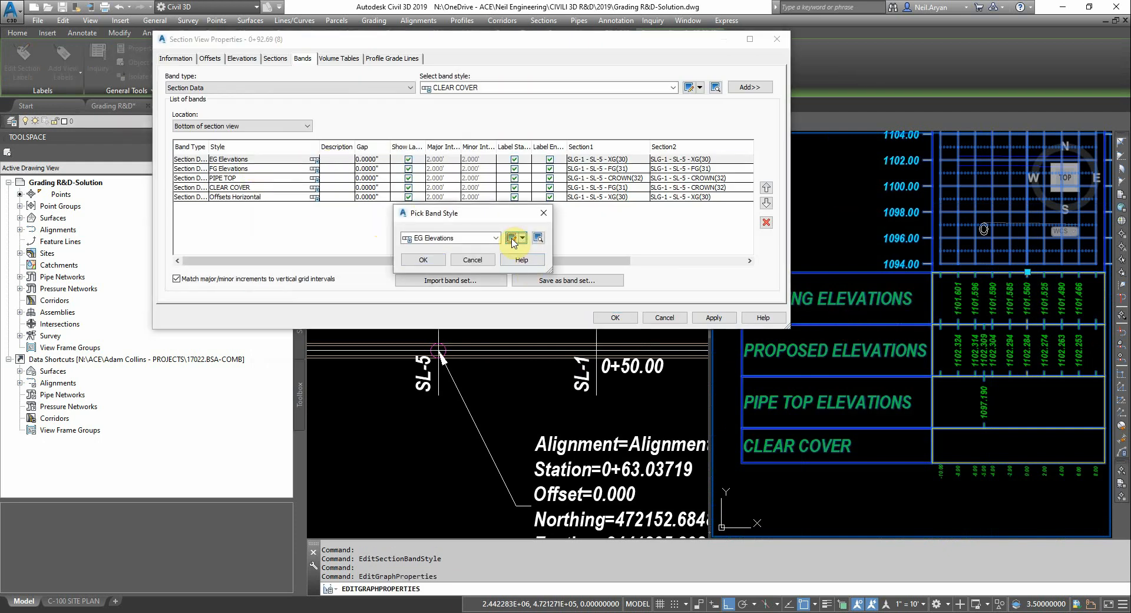
{"action": "left_click", "coordinate": [512, 238]}
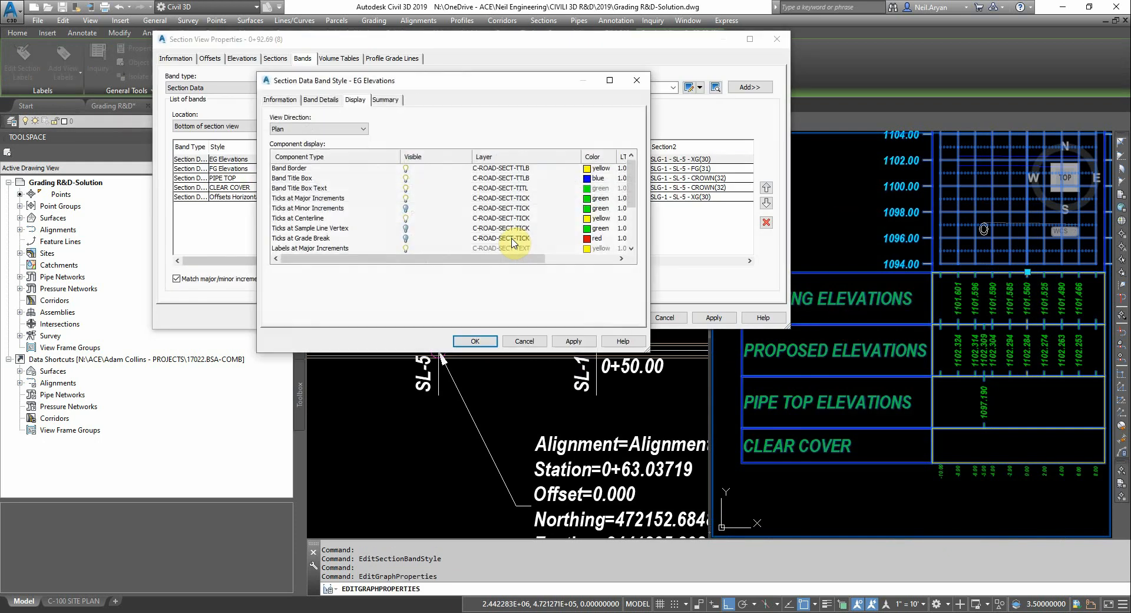
- Make the ticks and labels at sample line vertex visible in the EG Elevations band style, and accept the style
{"action": "left_click", "coordinate": [325, 101]}
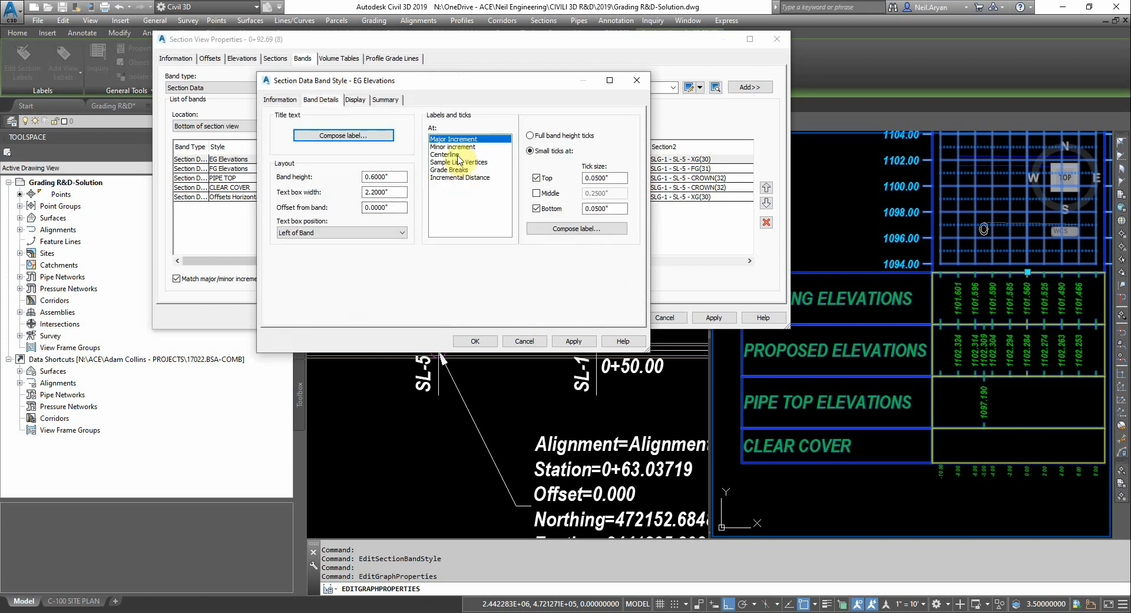
{"action": "left_click", "coordinate": [356, 100]}
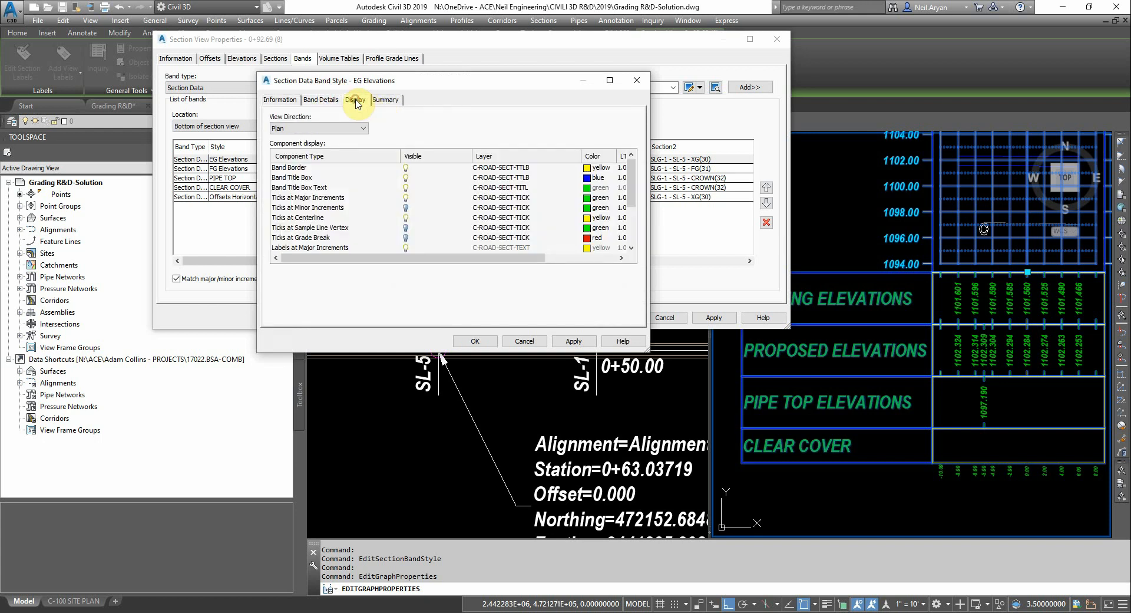
{"action": "left_click", "coordinate": [327, 228]}
{"action": "scroll", "coordinate": [324, 212], "scroll_direction": "down", "scroll_amount": 2}
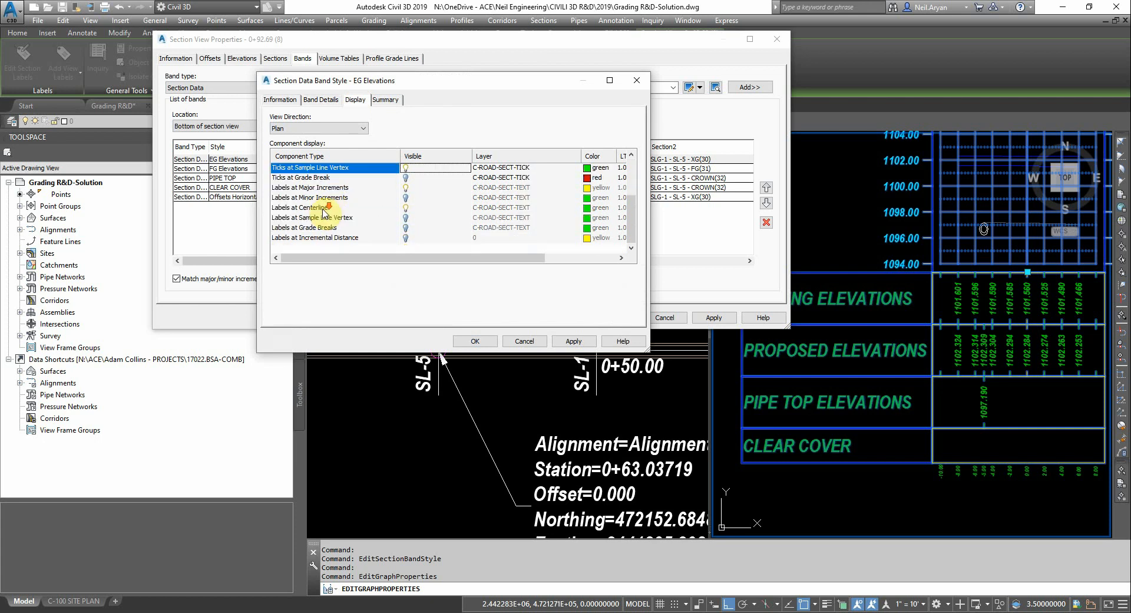
{"action": "left_click", "coordinate": [375, 219]}
{"action": "left_click", "coordinate": [411, 219]}
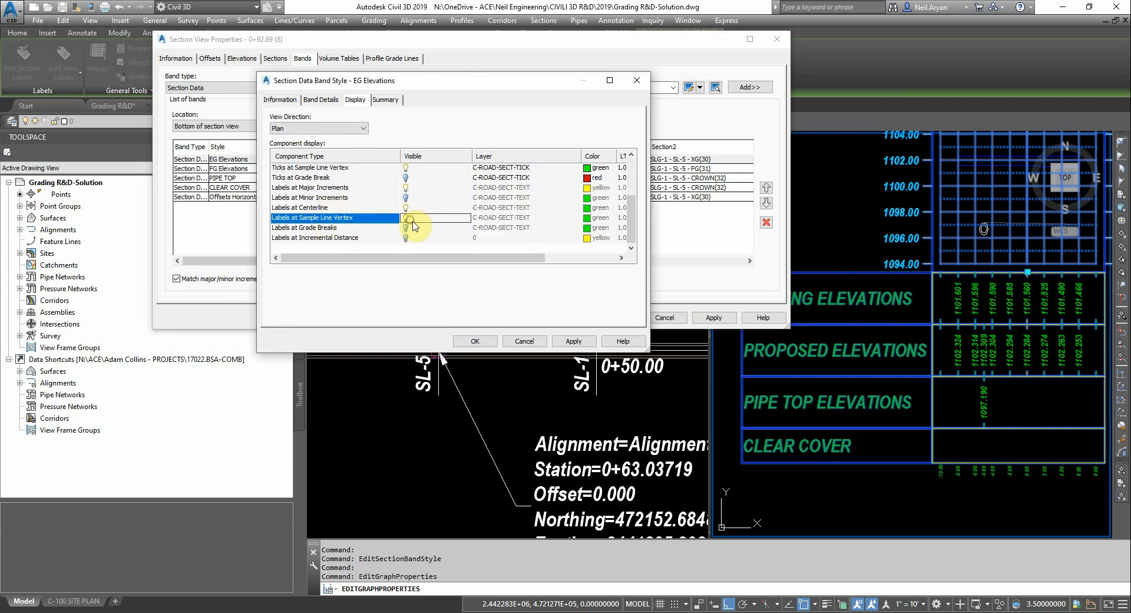
{"action": "left_click", "coordinate": [571, 343]}
{"action": "left_click", "coordinate": [475, 341]}
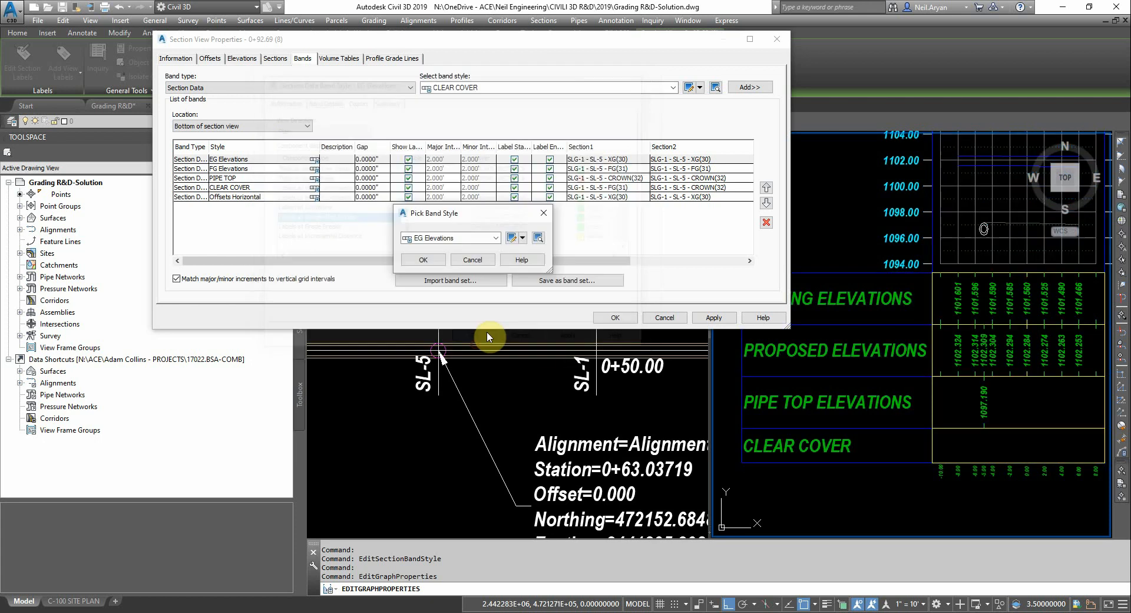
{"action": "left_click", "coordinate": [439, 254]}
- Edit the CLEAR COVER band style to show ticks and labels at sample line vertex, and accept the style
{"action": "left_click", "coordinate": [278, 187]}
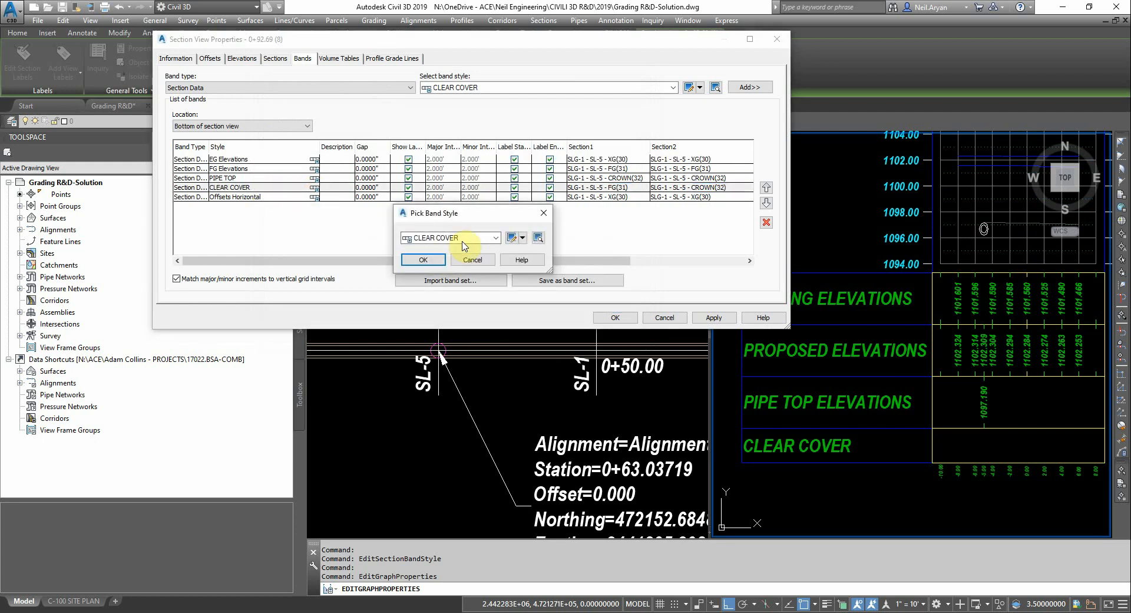
{"action": "left_click", "coordinate": [512, 238]}
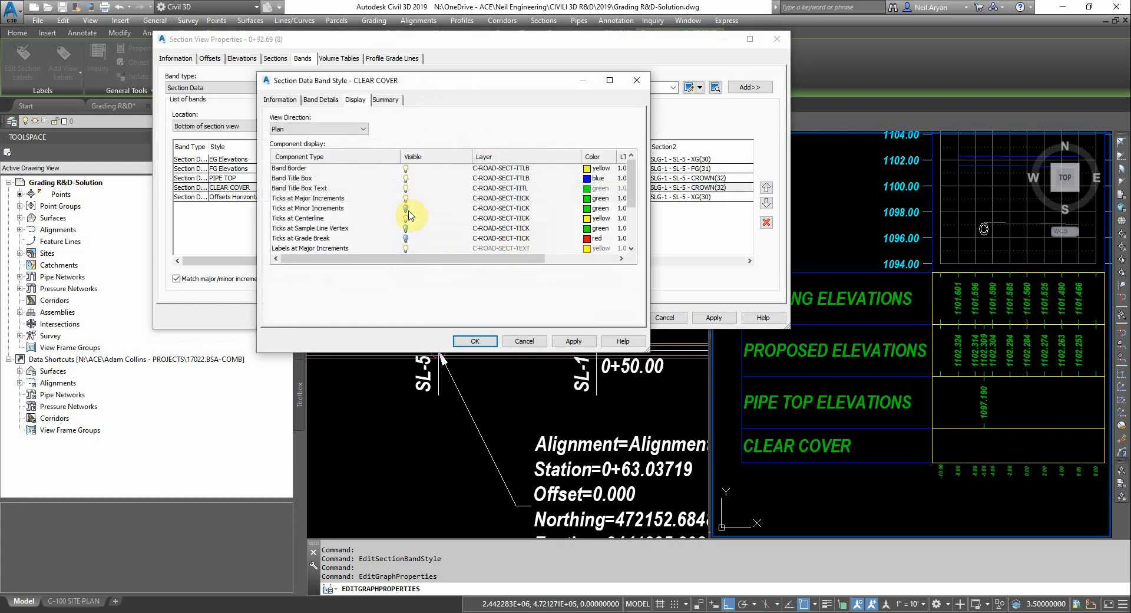
{"action": "left_click", "coordinate": [349, 209]}
{"action": "left_click", "coordinate": [345, 227]}
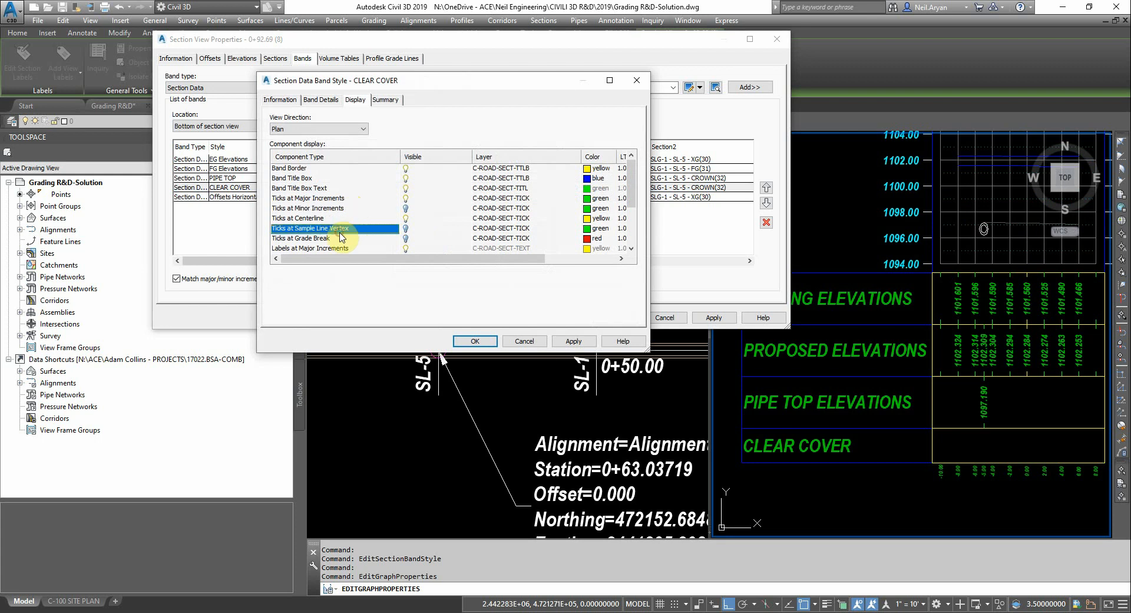
{"action": "left_click", "coordinate": [406, 228]}
{"action": "scroll", "coordinate": [347, 218], "scroll_direction": "down", "scroll_amount": 2}
{"action": "left_click", "coordinate": [364, 219]}
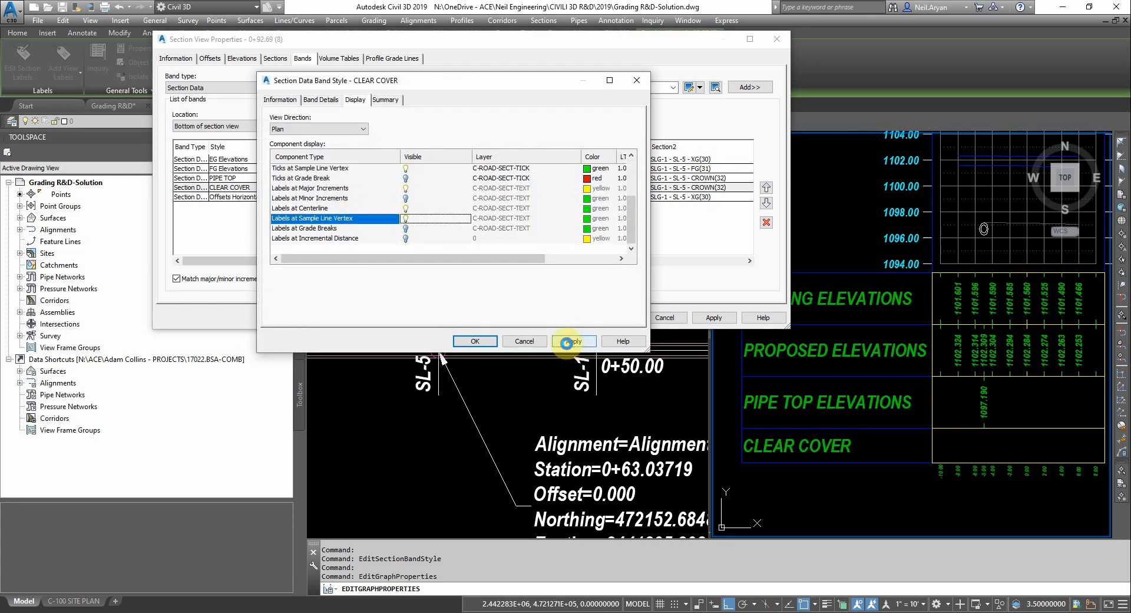
{"action": "left_click", "coordinate": [467, 342]}
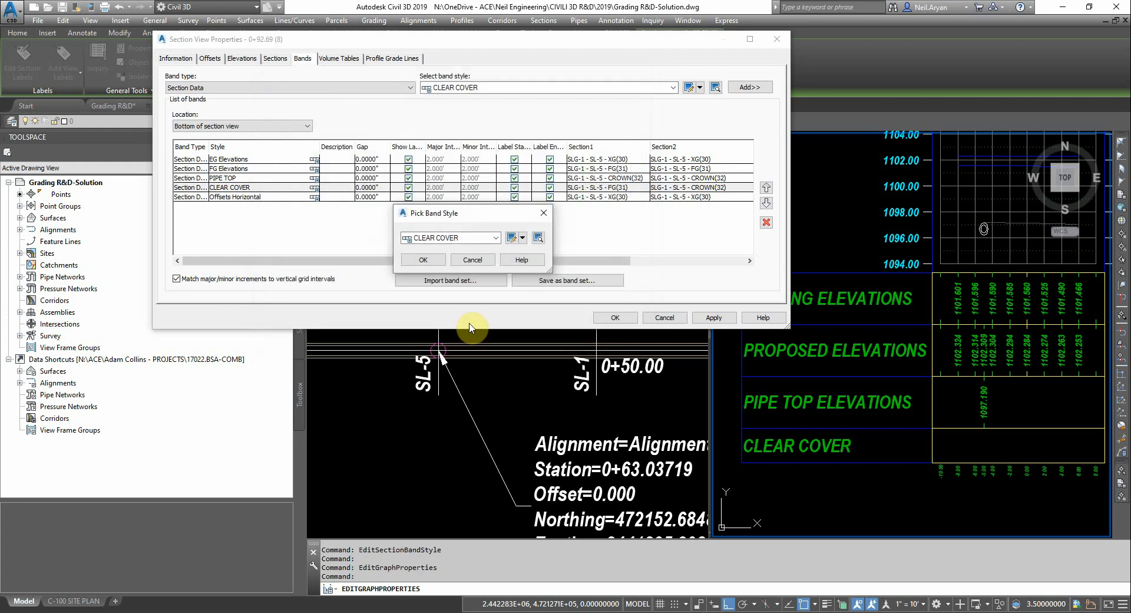
{"action": "left_click", "coordinate": [423, 260]}
- Apply and accept the section view properties, and check the updated data bands below the section view
{"action": "left_click", "coordinate": [713, 317]}
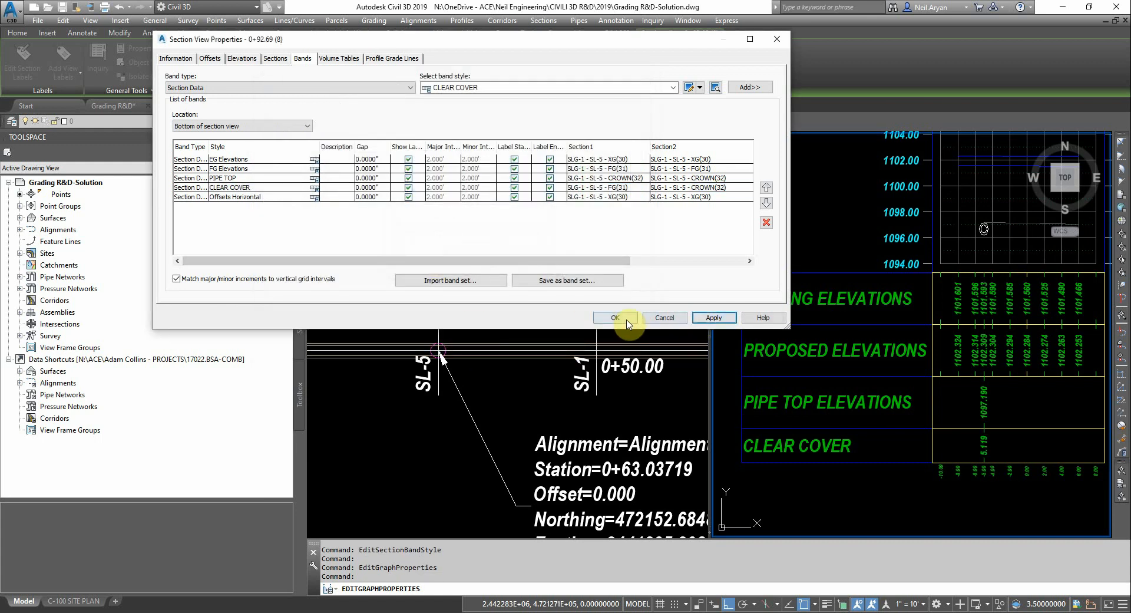
{"action": "left_click", "coordinate": [615, 318]}
{"action": "middle_click_drag", "start_coordinate": [1021, 404], "coordinate": [1002, 352]}
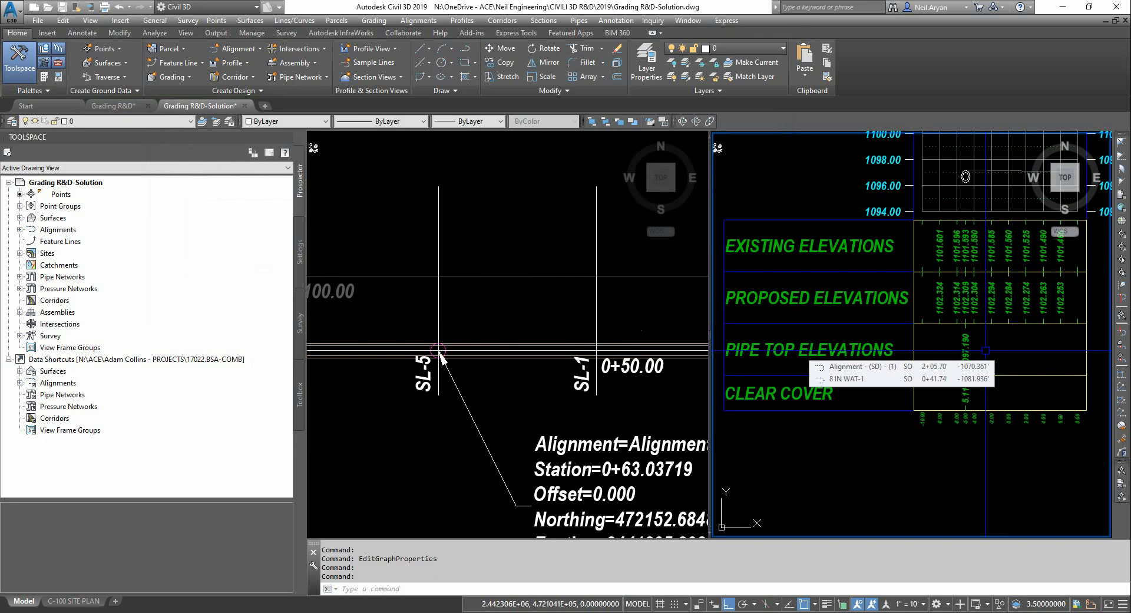
{"action": "middle_click_drag", "start_coordinate": [986, 351], "coordinate": [982, 317]}
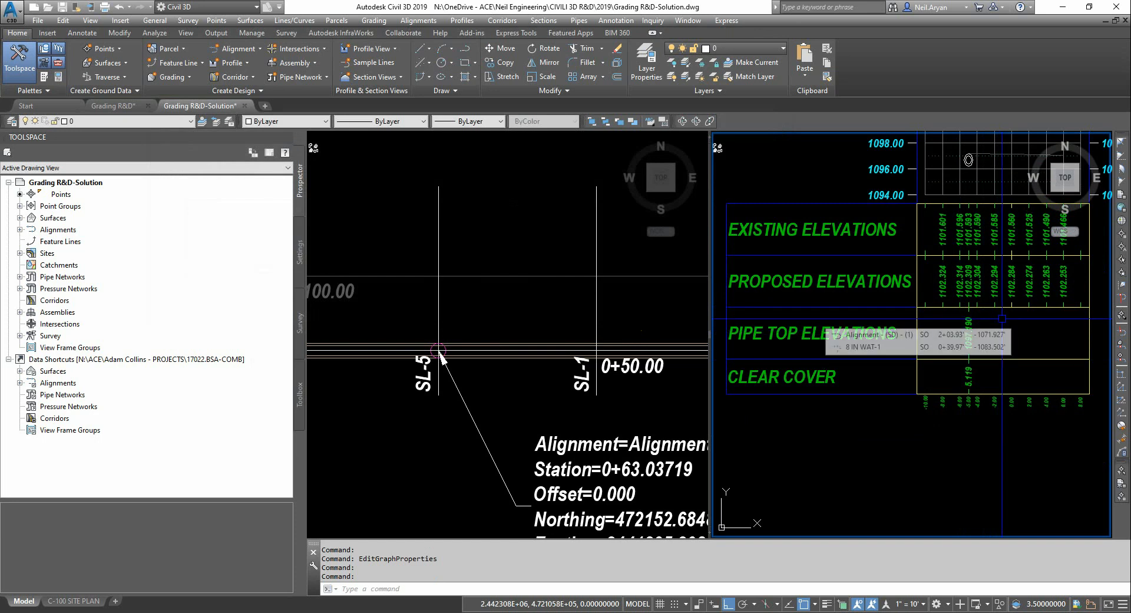
- Set up a Section View label of type Offset Elevation with the ELEVATION label style and marker style <none>
{"action": "middle_click_drag", "start_coordinate": [977, 276], "coordinate": [960, 402]}
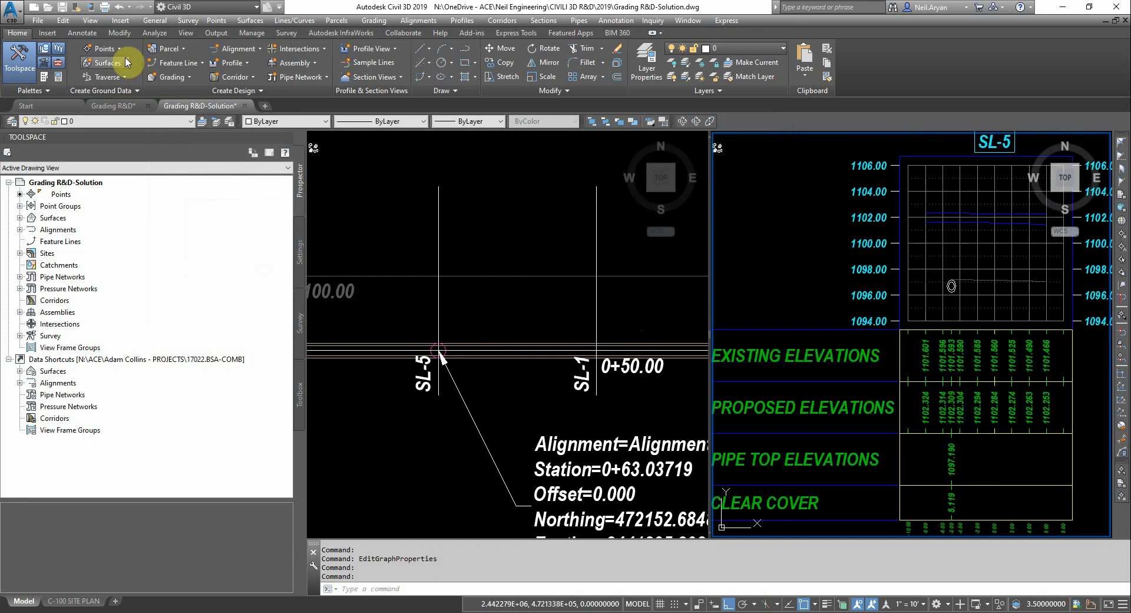
{"action": "left_click", "coordinate": [82, 36]}
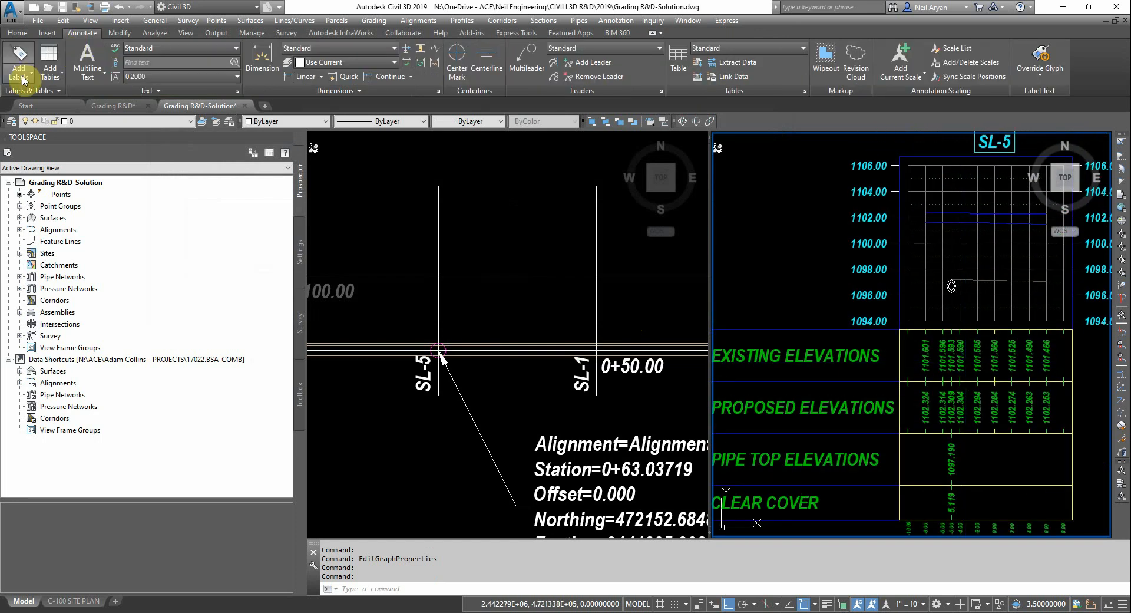
{"action": "left_click", "coordinate": [23, 77]}
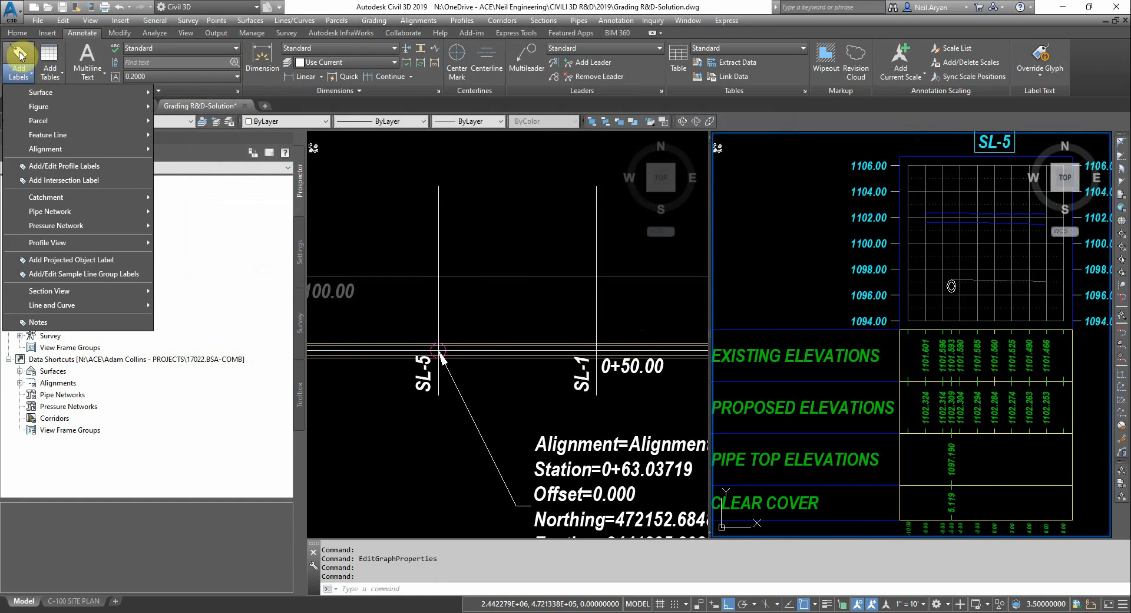
{"action": "left_click", "coordinate": [20, 59]}
{"action": "left_click", "coordinate": [75, 208]}
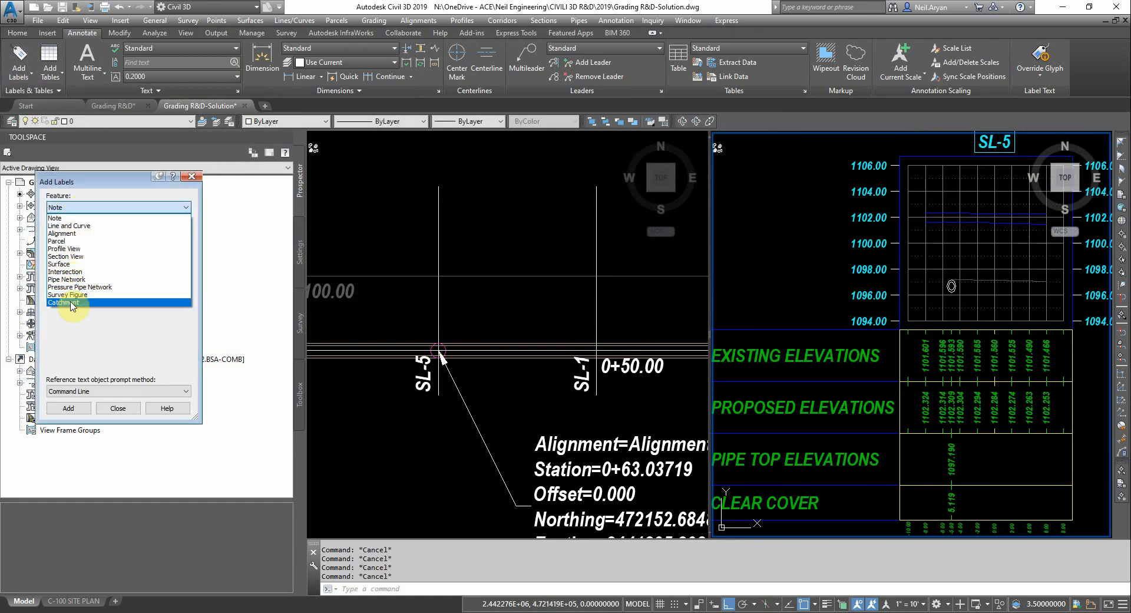
{"action": "left_click", "coordinate": [71, 257]}
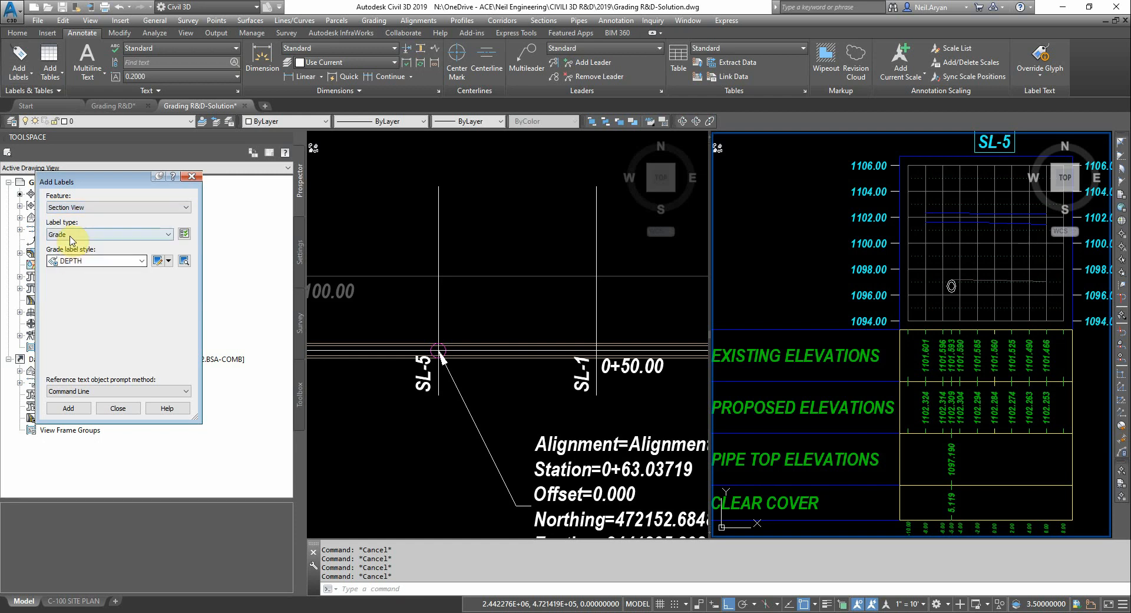
{"action": "left_click", "coordinate": [70, 239]}
{"action": "left_click", "coordinate": [69, 261]}
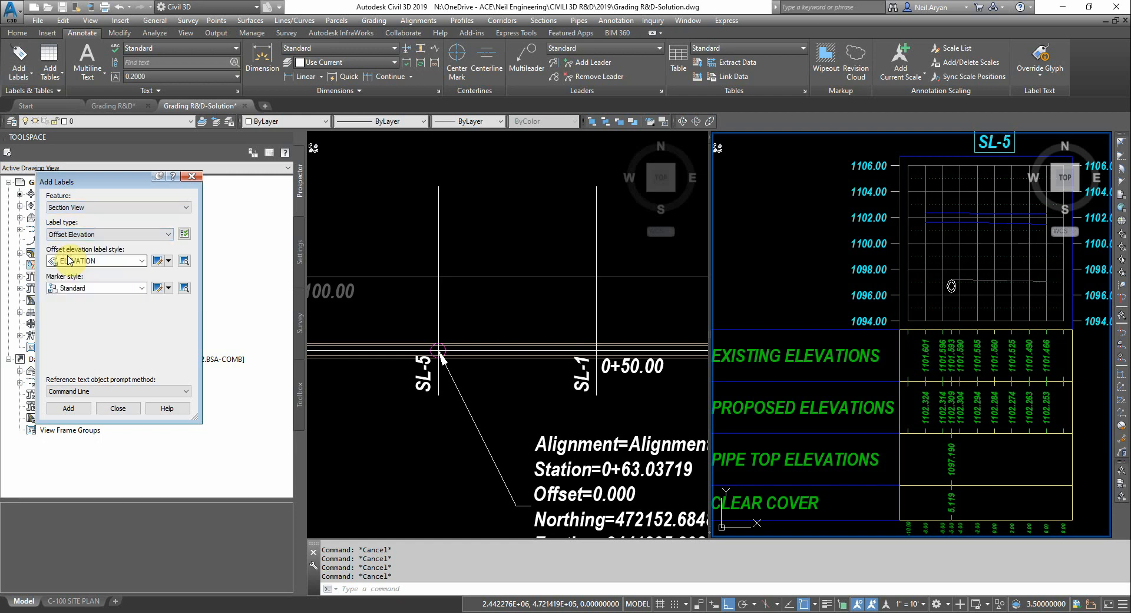
{"action": "left_click", "coordinate": [65, 288]}
{"action": "left_click", "coordinate": [88, 301]}
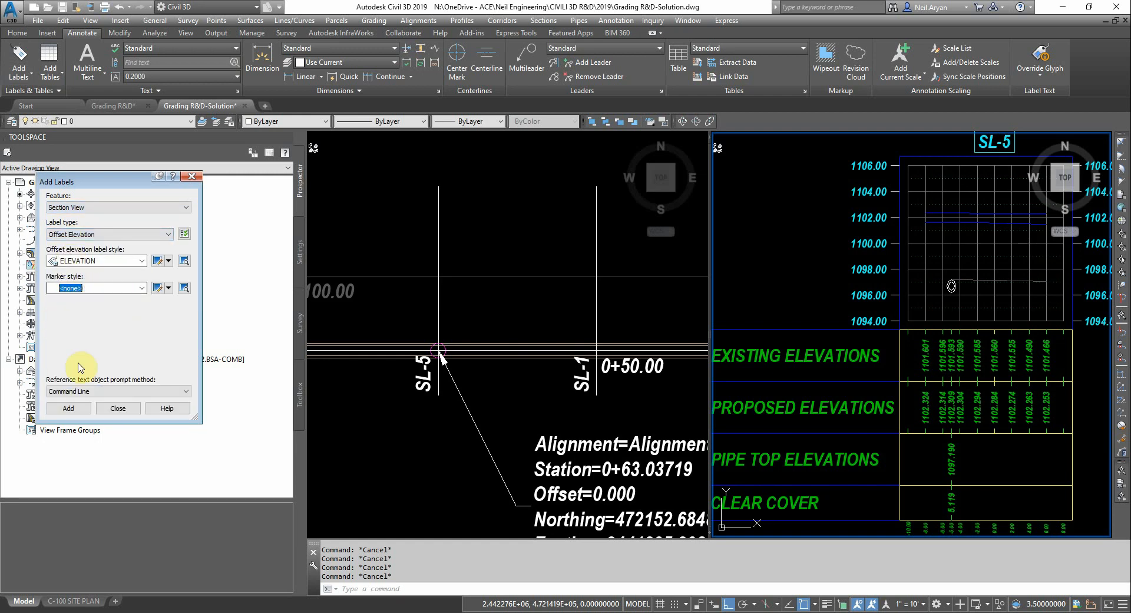
- Add the offset elevation label at the top of the pipe in the SL-5 section view, and end the labelling
{"action": "left_click", "coordinate": [68, 408]}
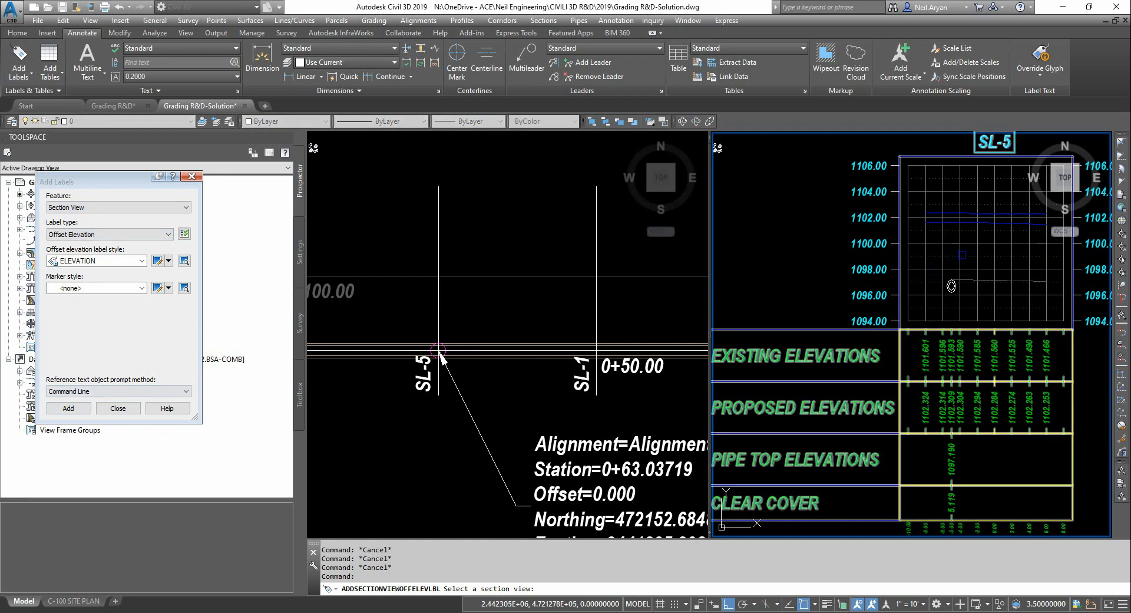
{"action": "scroll", "coordinate": [957, 281], "scroll_direction": "up", "scroll_amount": 4}
{"action": "left_click", "coordinate": [947, 281]}
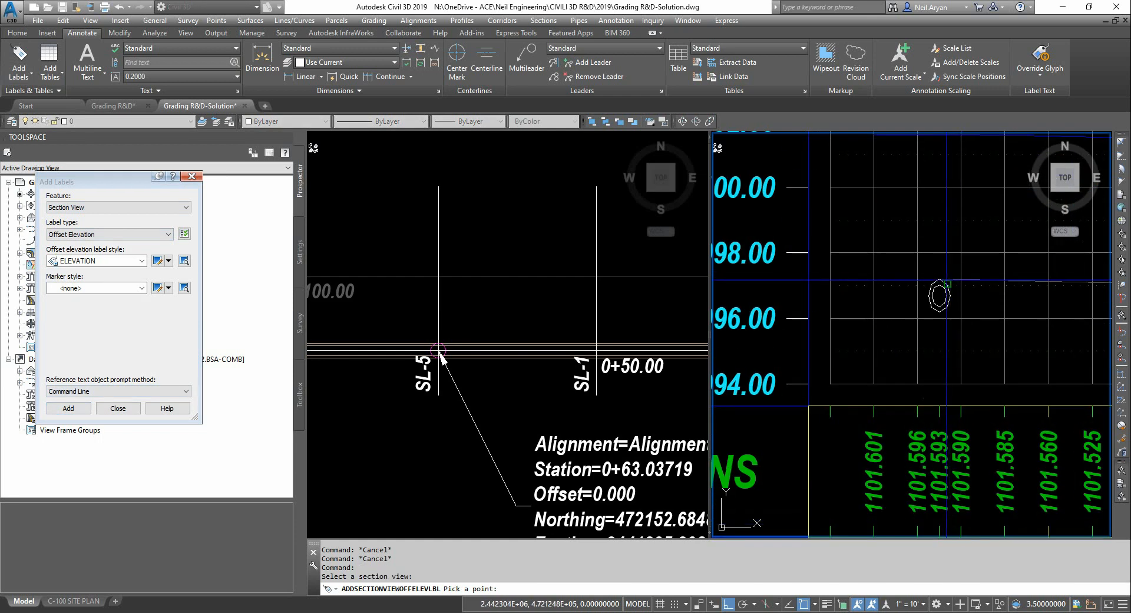
{"action": "left_click", "coordinate": [946, 279]}
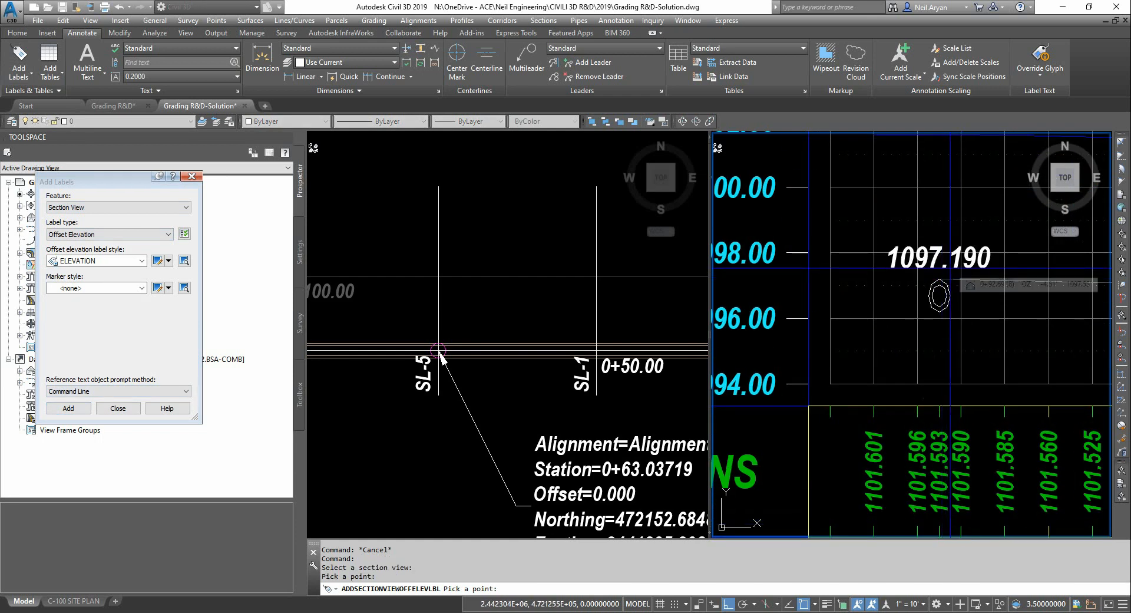
{"action": "key", "text": "Escape"}
- Move the new elevation label up and away from the pipe so a leader points to it, and close Add Labels
{"action": "left_click", "coordinate": [931, 271]}
{"action": "left_click", "coordinate": [940, 270]}
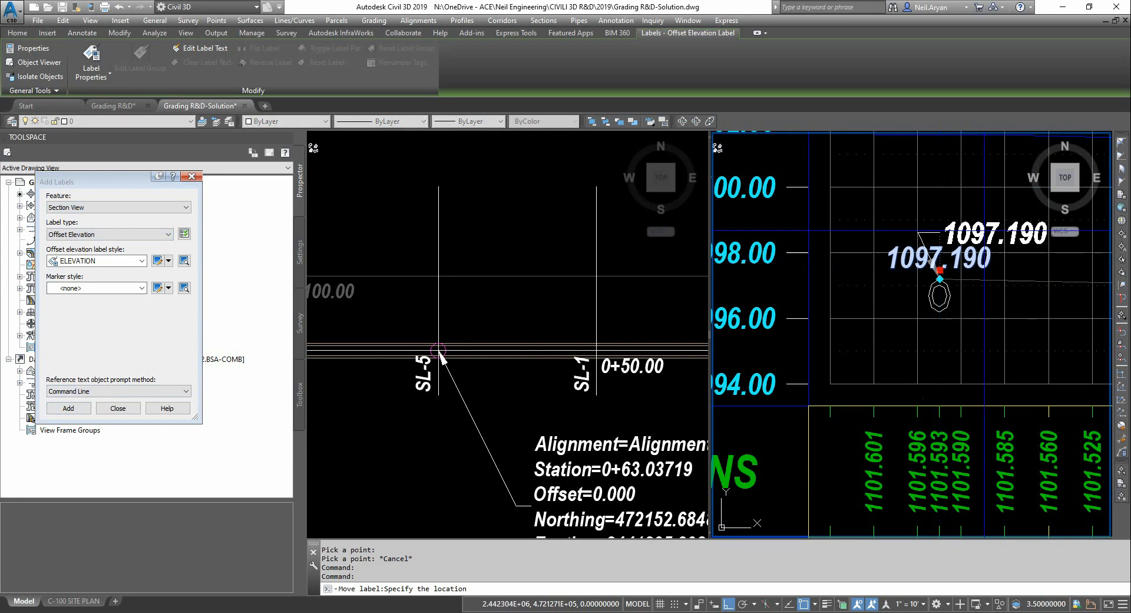
{"action": "middle_click_drag", "start_coordinate": [966, 229], "coordinate": [861, 250]}
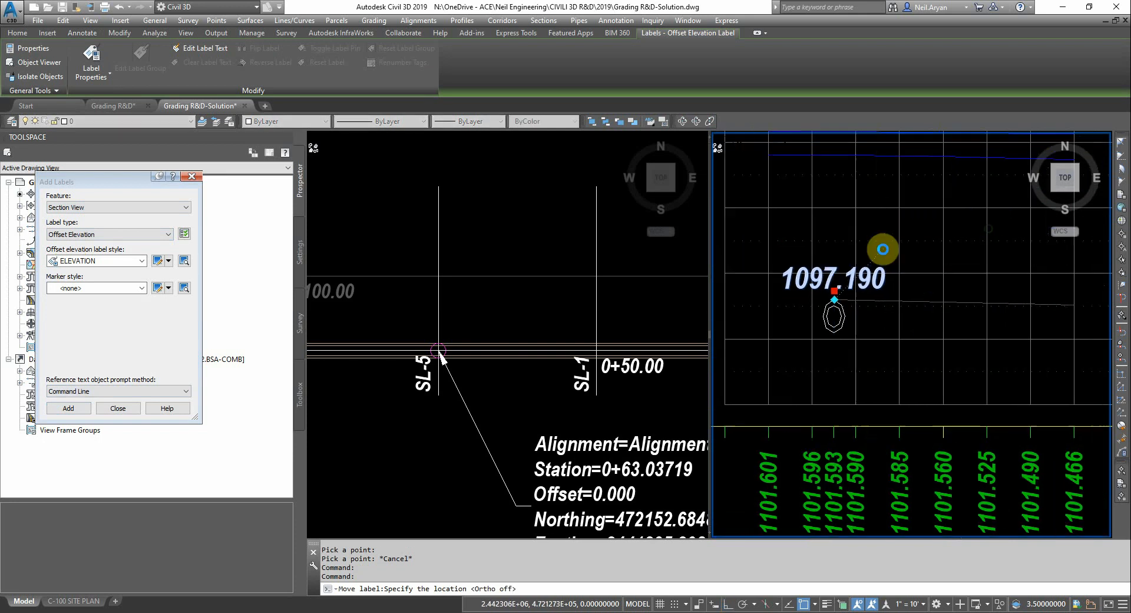
{"action": "key", "text": "Escape"}
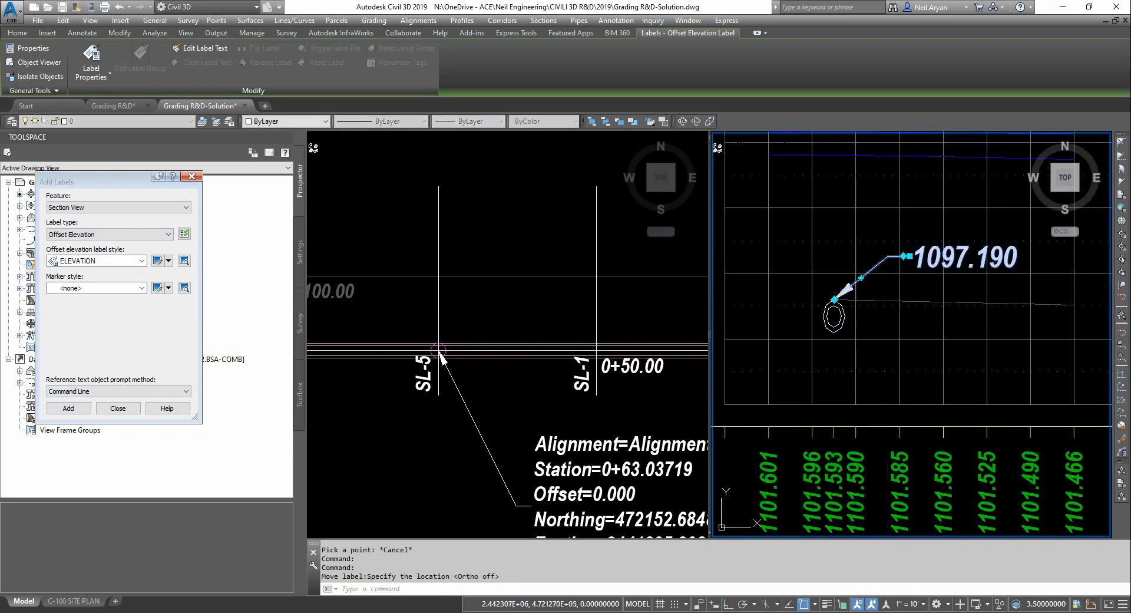
{"action": "middle_click_drag", "start_coordinate": [860, 289], "coordinate": [886, 237]}
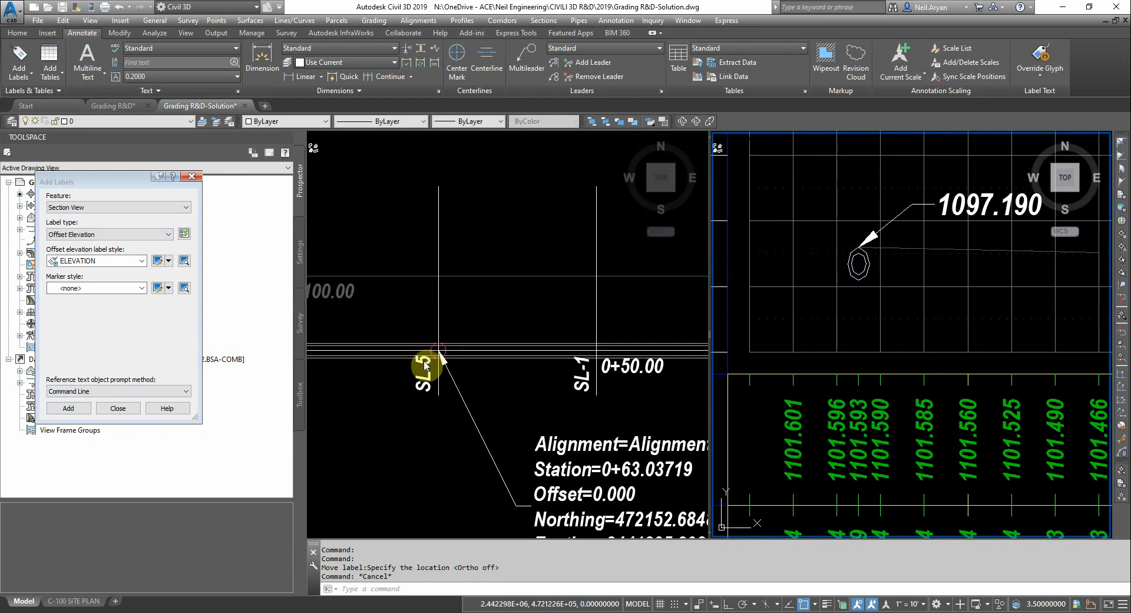
{"action": "left_click", "coordinate": [477, 327]}
{"action": "middle_click_drag", "start_coordinate": [434, 332], "coordinate": [422, 270]}
{"action": "left_click", "coordinate": [190, 176]}
- Compare the crown elevation in the plan label at SL-5 with the PV - (4) label in the pipe's profile view
{"action": "scroll", "coordinate": [453, 265], "scroll_direction": "down", "scroll_amount": 4}
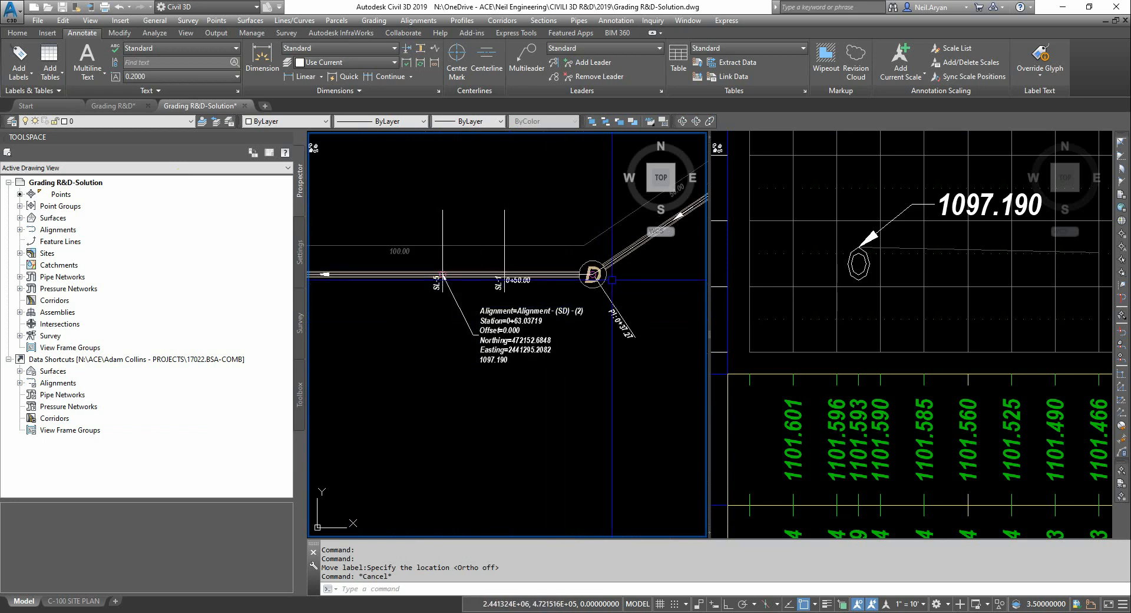
{"action": "mouse_move", "coordinate": [612, 279]}
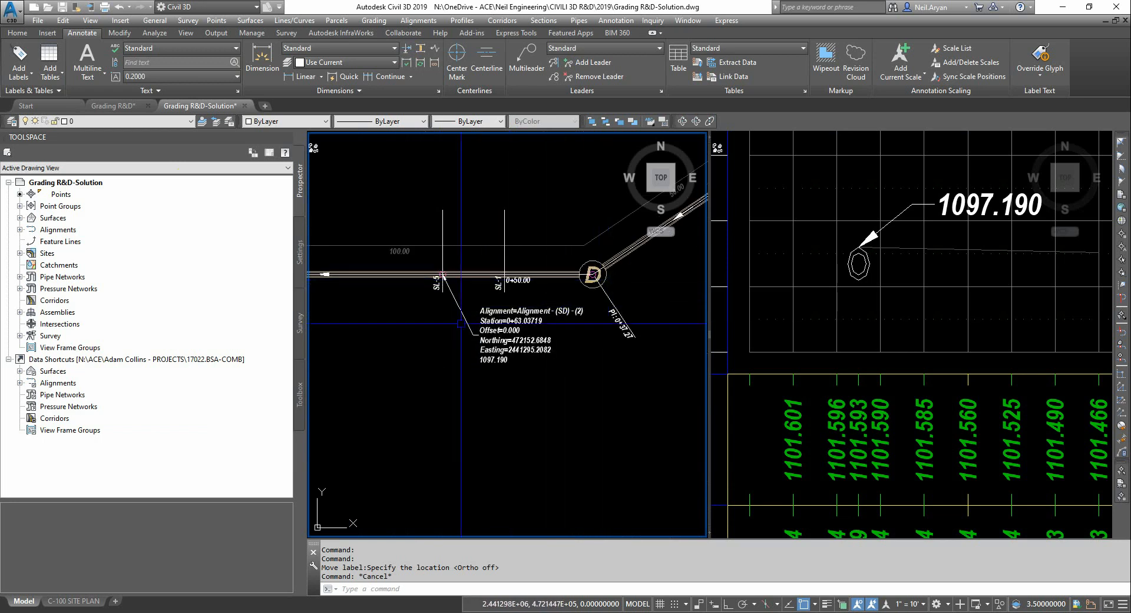
{"action": "scroll", "coordinate": [510, 343], "scroll_direction": "up", "scroll_amount": 2}
{"action": "left_click", "coordinate": [830, 335]}
{"action": "scroll", "coordinate": [866, 253], "scroll_direction": "down", "scroll_amount": 7}
{"action": "scroll", "coordinate": [836, 247], "scroll_direction": "down", "scroll_amount": 6}
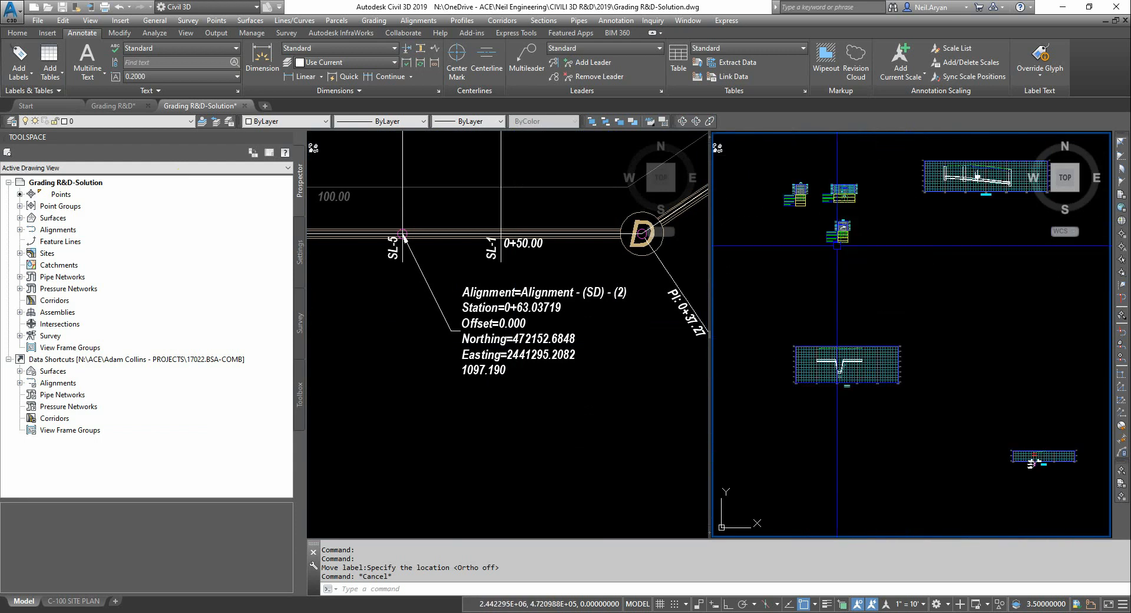
{"action": "middle_click_drag", "start_coordinate": [973, 325], "coordinate": [933, 362]}
{"action": "scroll", "coordinate": [948, 212], "scroll_direction": "up", "scroll_amount": 7}
{"action": "scroll", "coordinate": [983, 238], "scroll_direction": "up", "scroll_amount": 6}
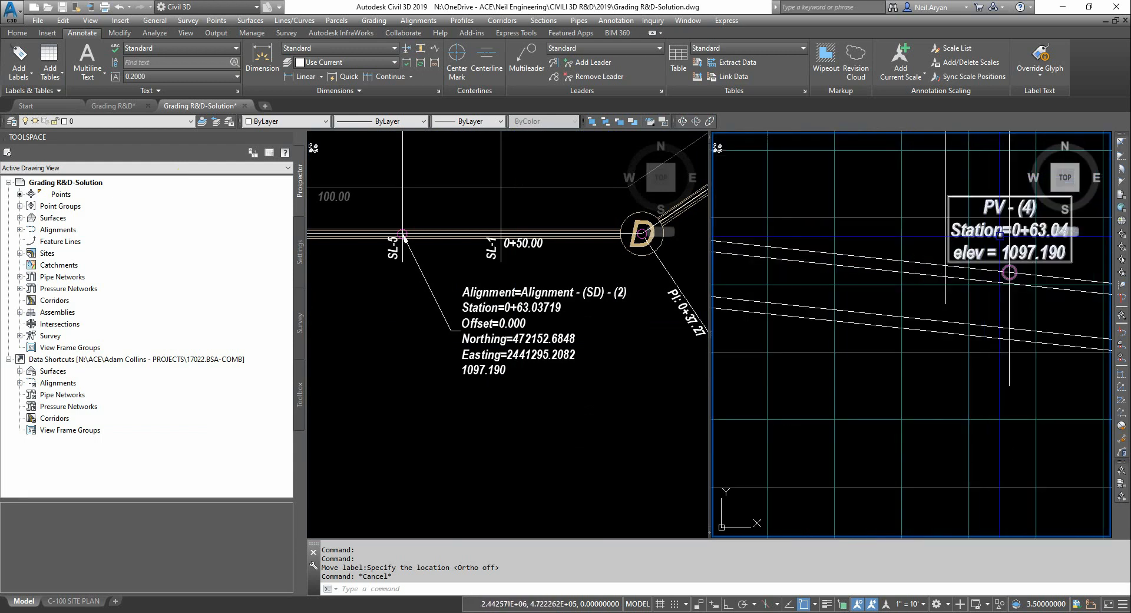
{"action": "left_click", "coordinate": [553, 386]}
{"action": "middle_click_drag", "start_coordinate": [603, 318], "coordinate": [573, 330]}
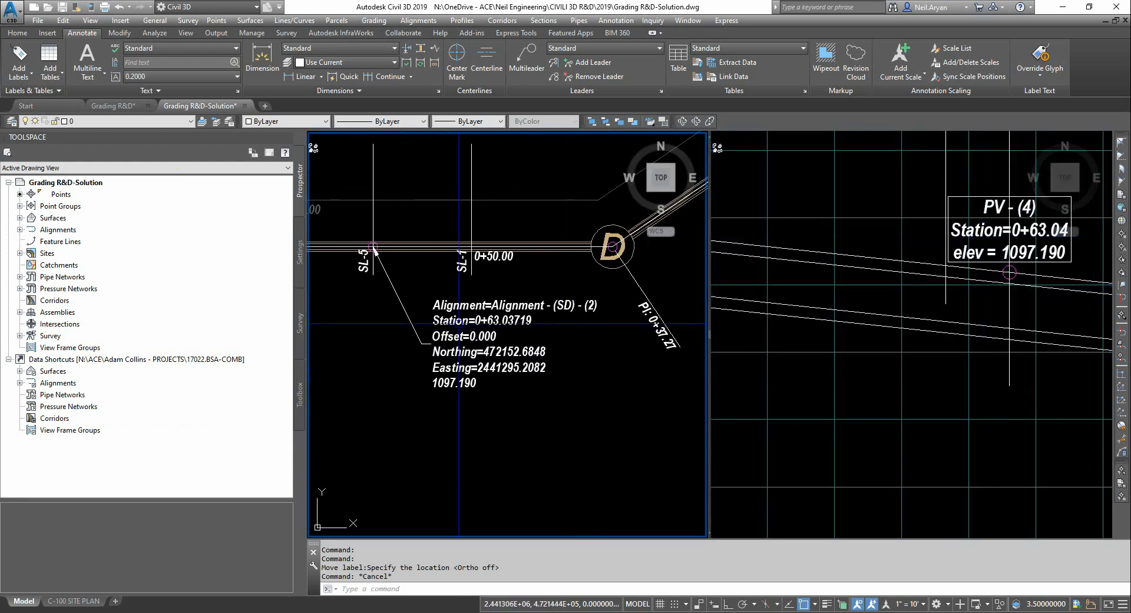
{"action": "left_click", "coordinate": [874, 345]}
{"action": "middle_click_drag", "start_coordinate": [1067, 247], "coordinate": [944, 273]}
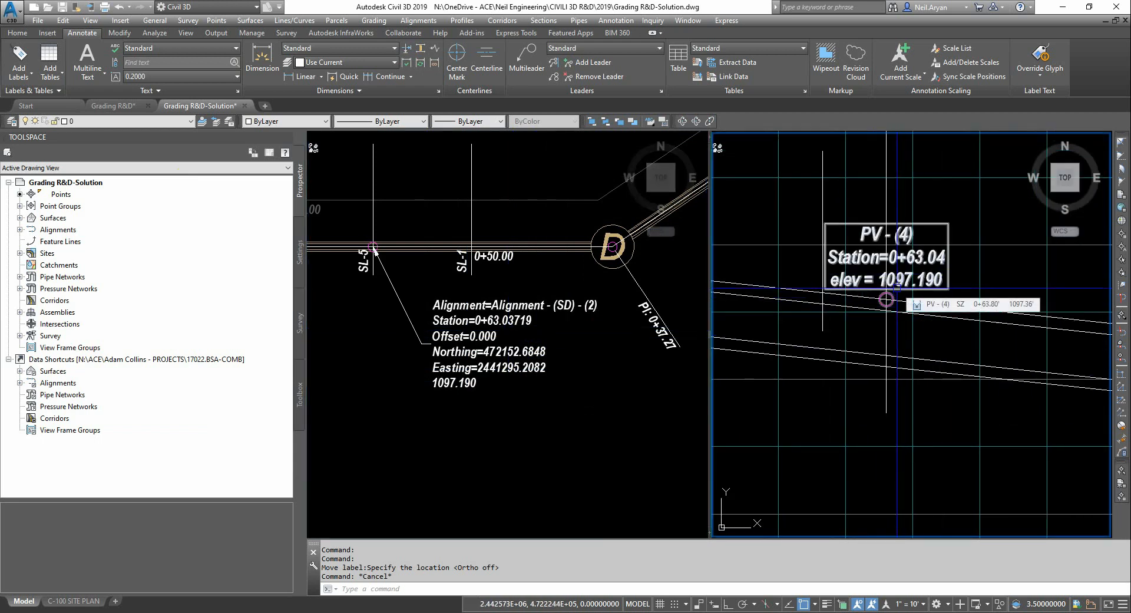
{"action": "left_click", "coordinate": [430, 381]}
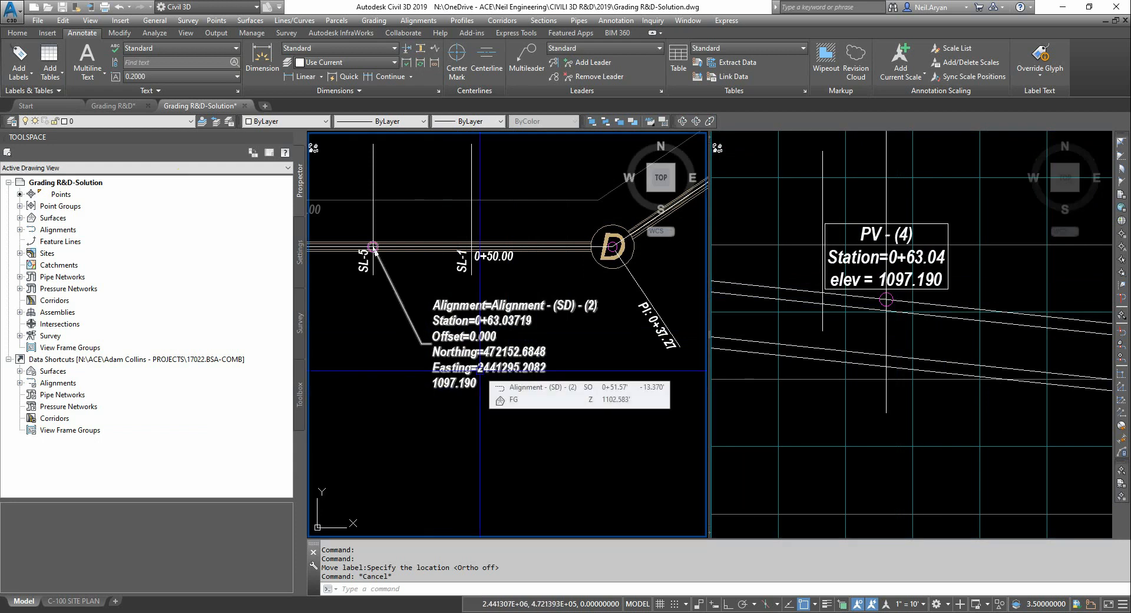
- Return to the SL-5 section view and examine its label and the pipe top elevation and clear cover bands
{"action": "left_click", "coordinate": [787, 313]}
{"action": "scroll", "coordinate": [786, 312], "scroll_direction": "down", "scroll_amount": 8}
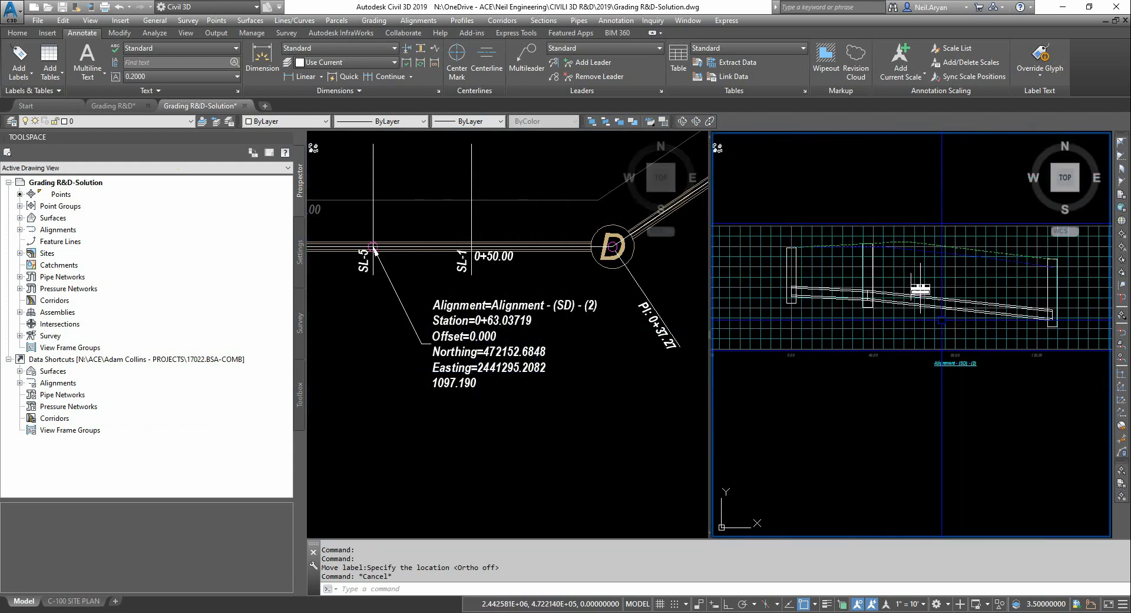
{"action": "scroll", "coordinate": [882, 402], "scroll_direction": "up", "scroll_amount": 8}
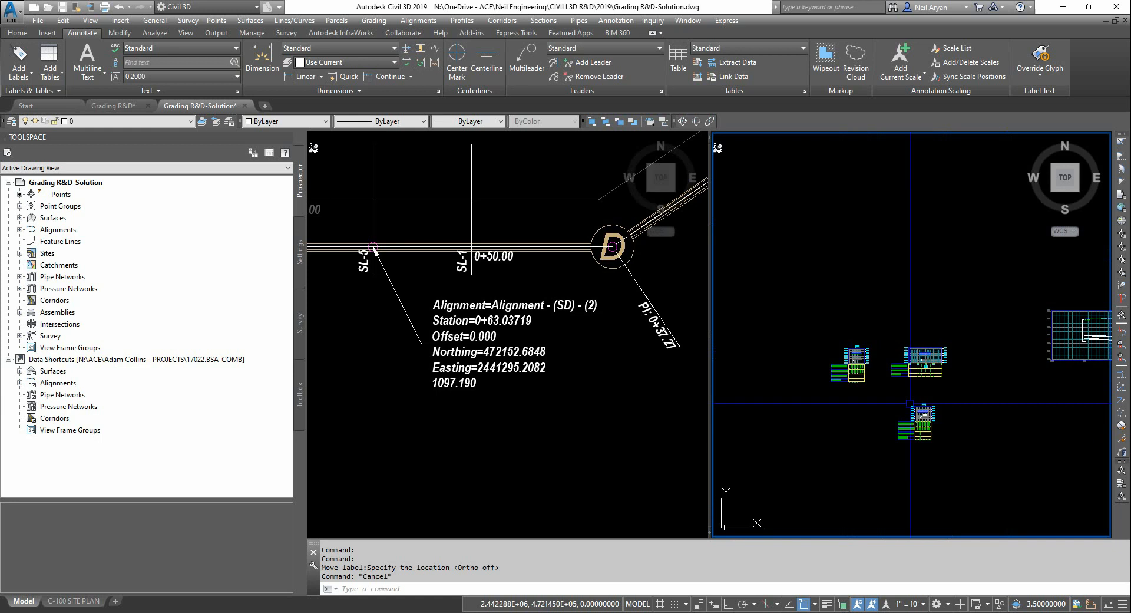
{"action": "scroll", "coordinate": [878, 377], "scroll_direction": "up", "scroll_amount": 5}
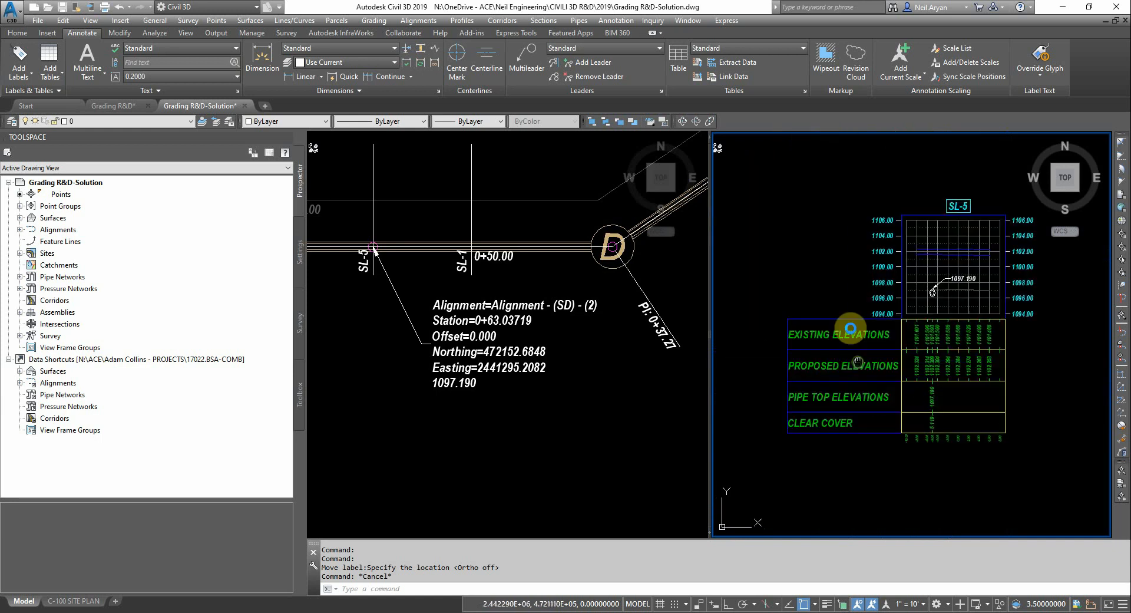
{"action": "scroll", "coordinate": [940, 365], "scroll_direction": "down", "scroll_amount": 3}
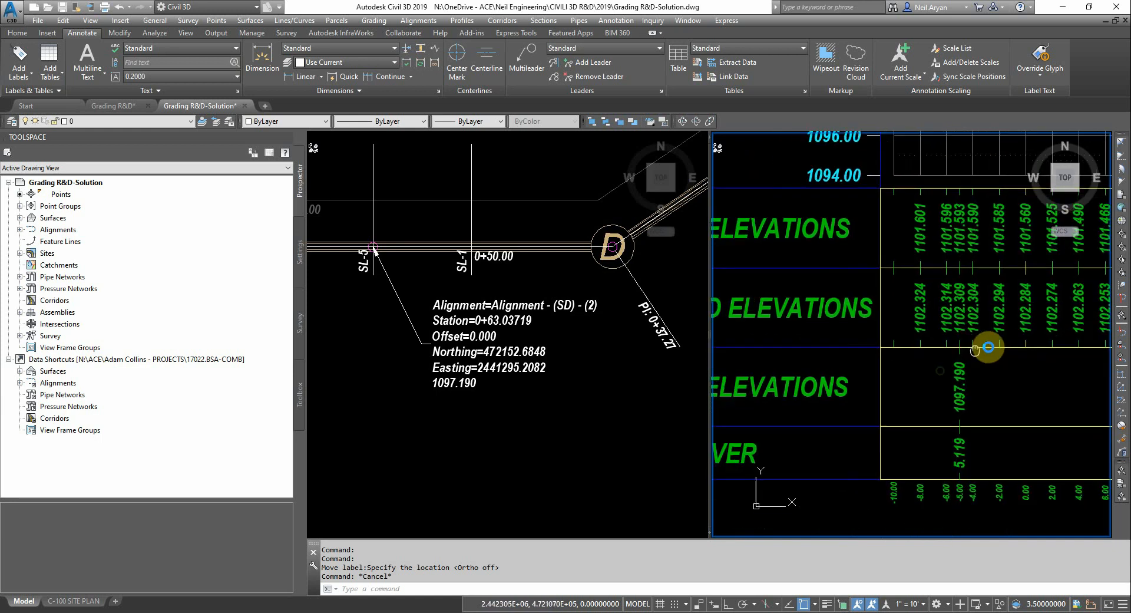
- Set the reference surface of the plan's alignment station offset label at SL-5 to FG, and compare with the proposed elevations band
{"action": "left_click", "coordinate": [495, 394]}
{"action": "left_click", "coordinate": [465, 380]}
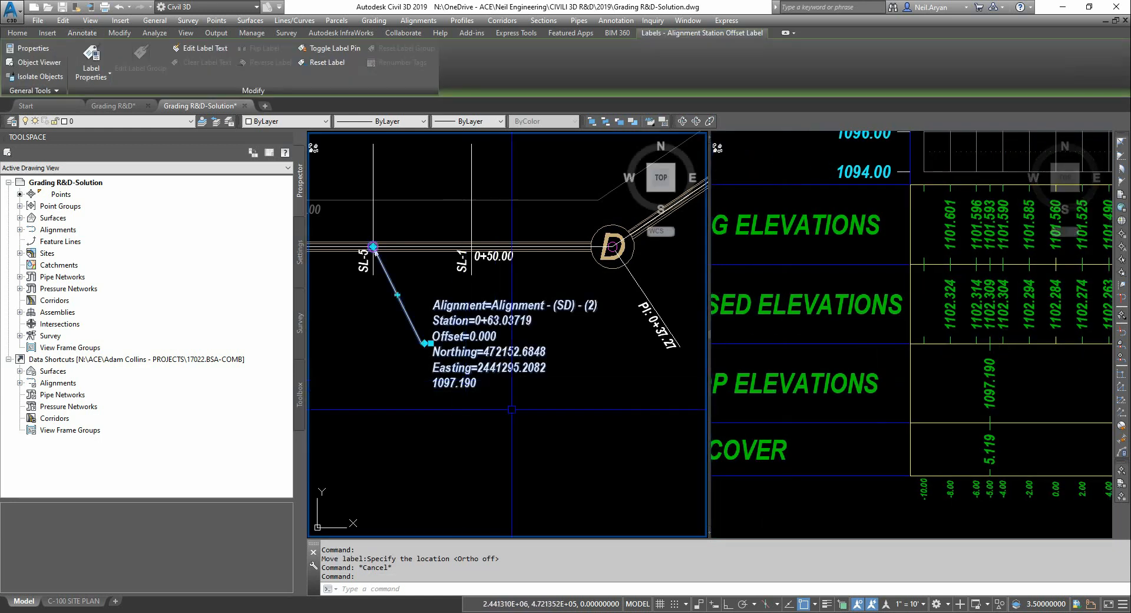
{"action": "key", "text": "ctrl+1"}
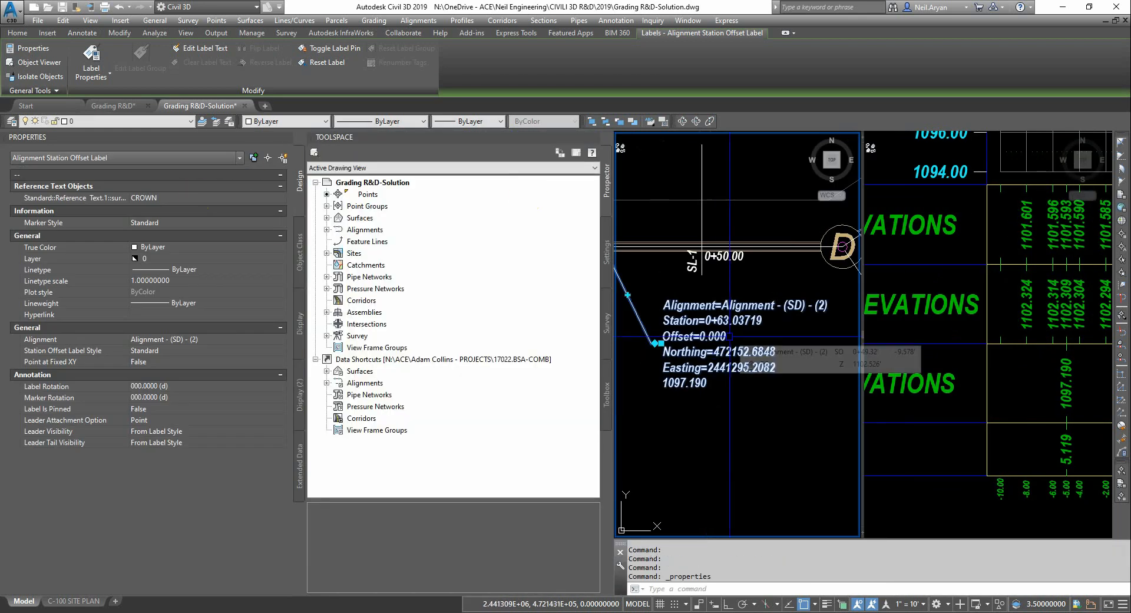
{"action": "middle_click_drag", "start_coordinate": [707, 395], "coordinate": [728, 366]}
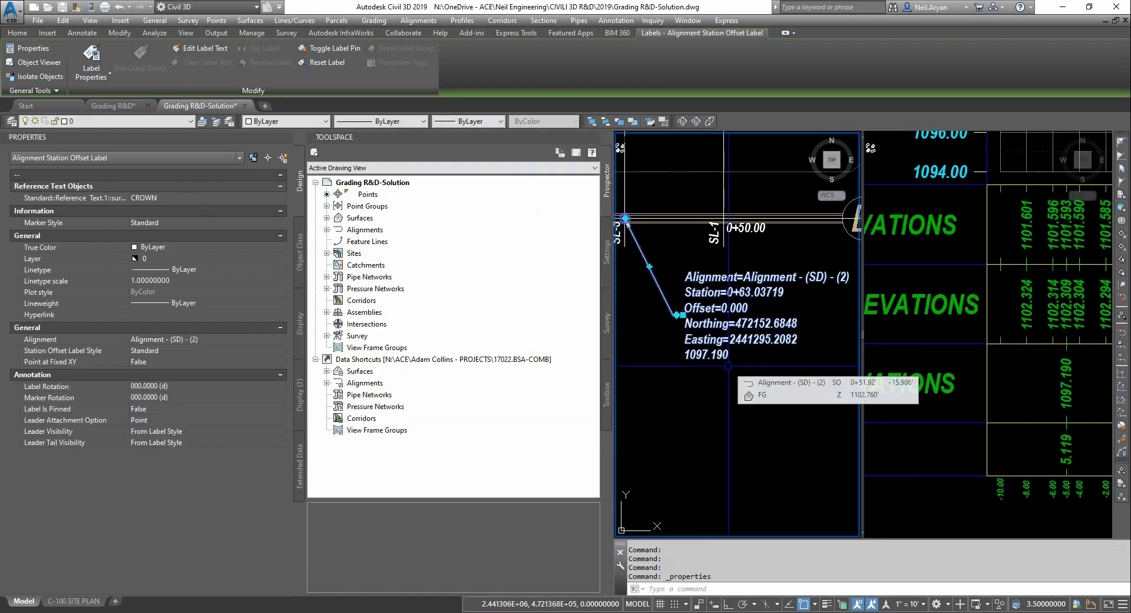
{"action": "left_click", "coordinate": [188, 199]}
{"action": "left_click", "coordinate": [155, 227]}
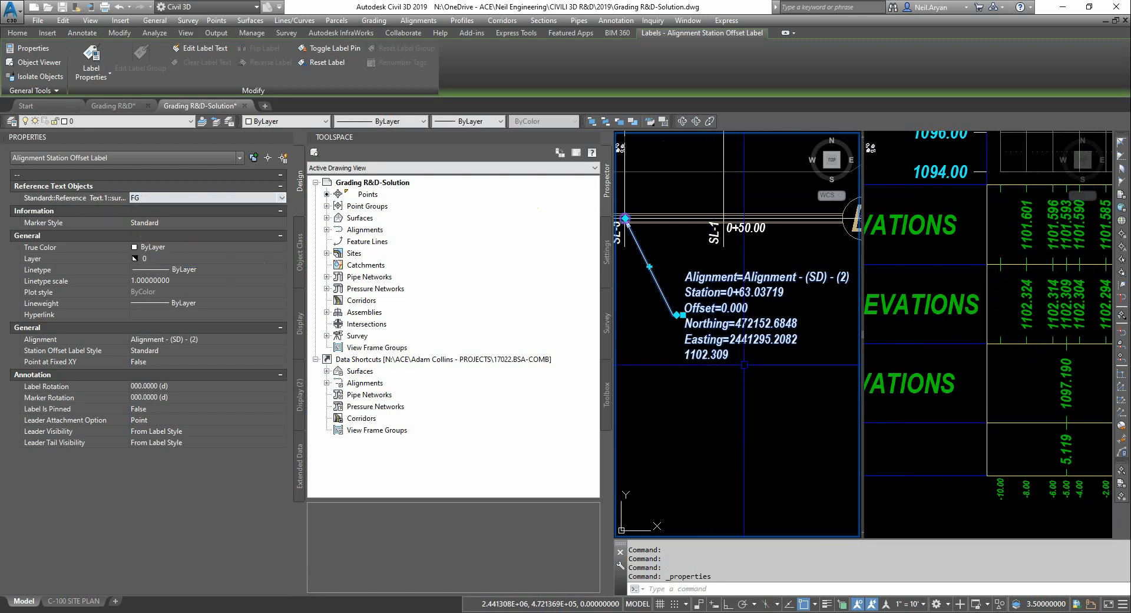
{"action": "left_click", "coordinate": [1046, 354]}
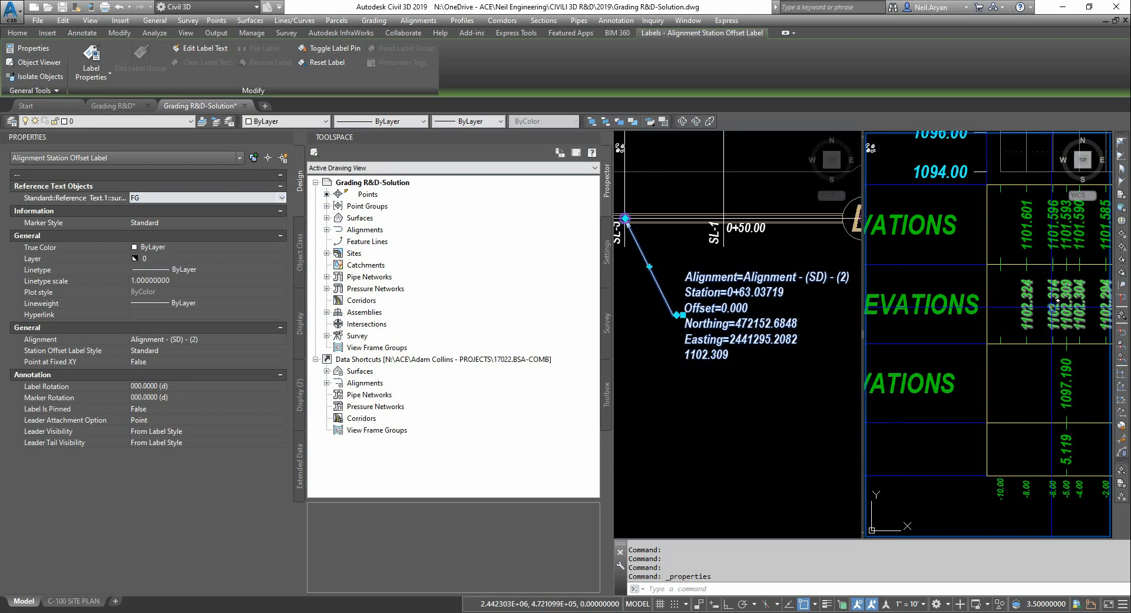
- Set the station offset label's reference surface to XG, and compare its elevation with the existing elevations band
{"action": "left_click", "coordinate": [176, 199]}
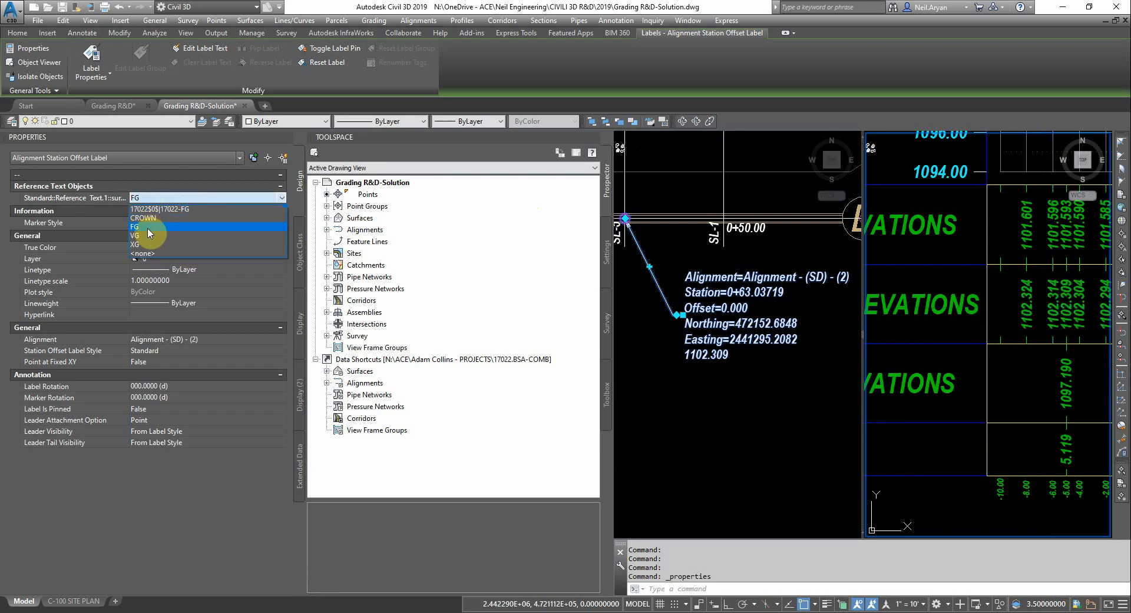
{"action": "left_click", "coordinate": [143, 244]}
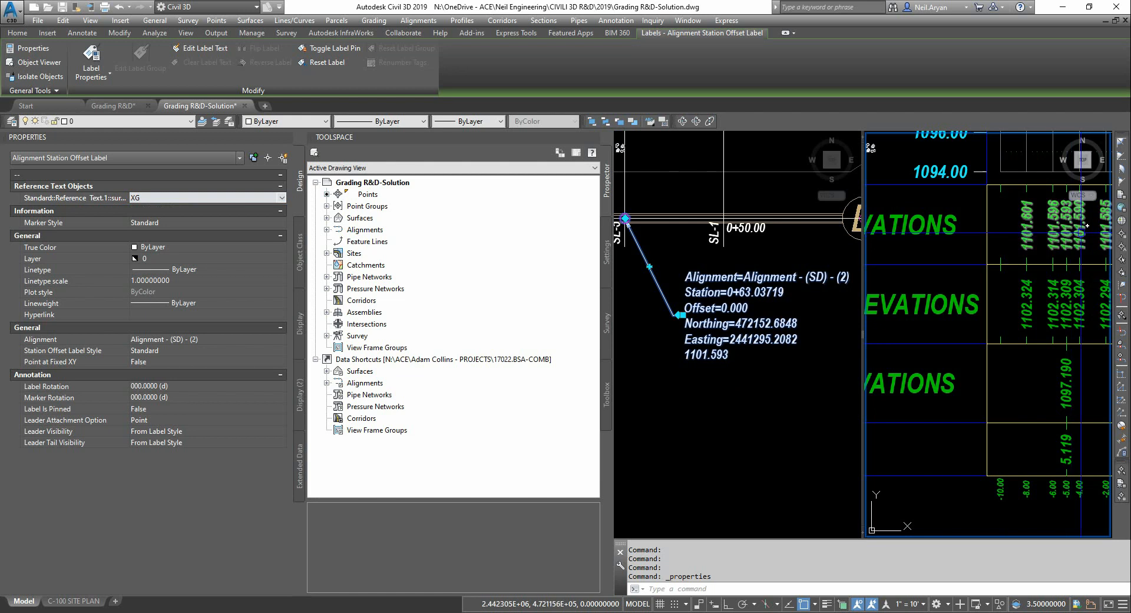
{"action": "middle_click_drag", "start_coordinate": [1038, 255], "coordinate": [975, 287]}
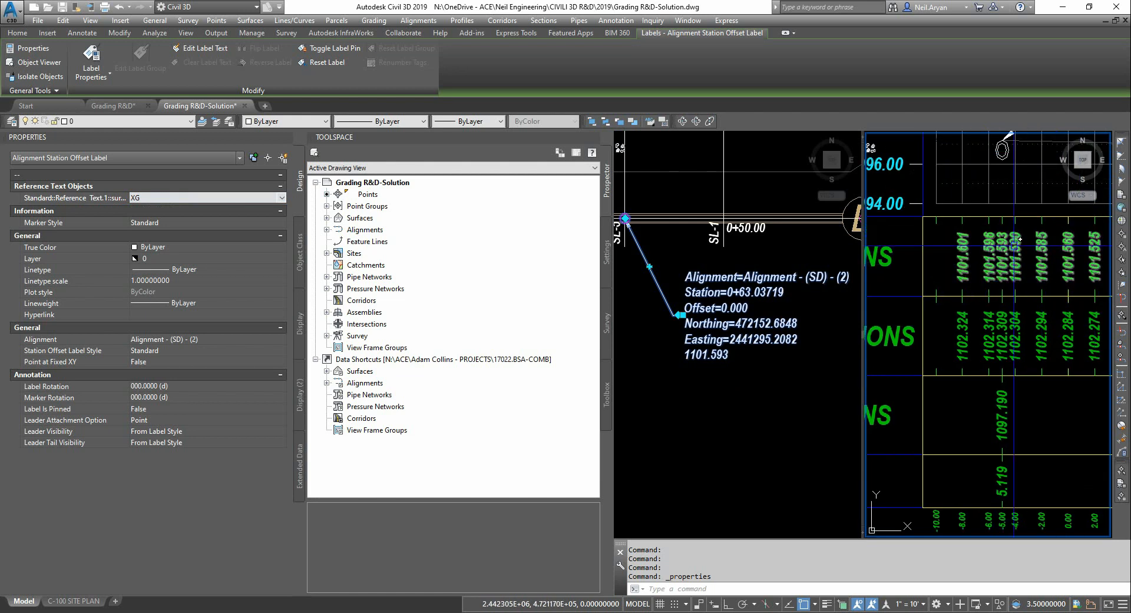
{"action": "left_click", "coordinate": [732, 383]}
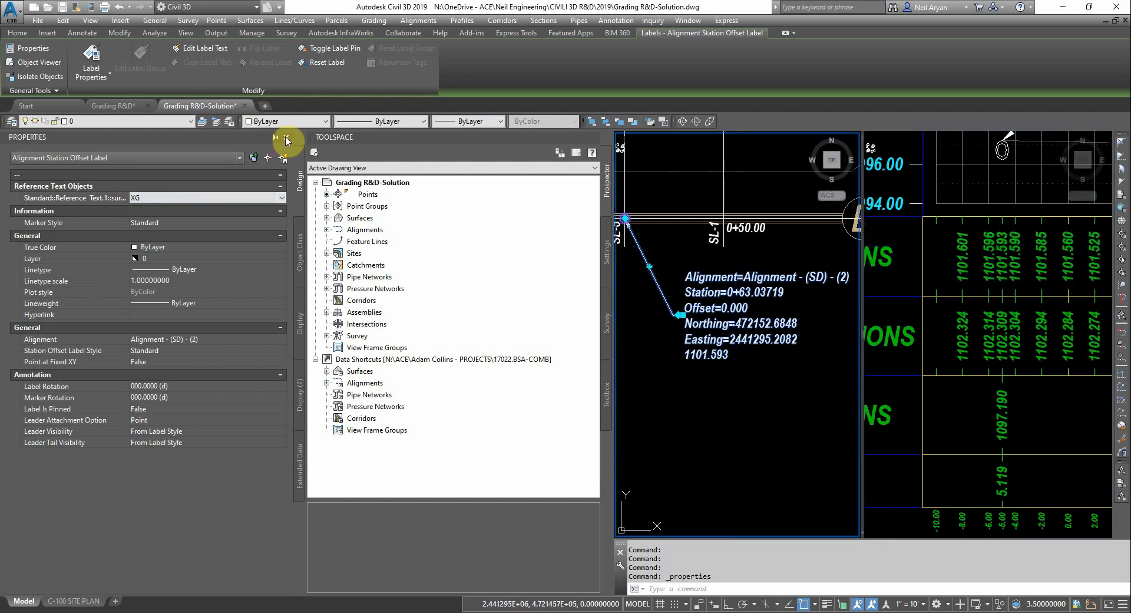
- Close the label's properties, clear the selection, and bring the SL-5 section view graph into view
{"action": "left_click", "coordinate": [285, 137]}
{"action": "left_click", "coordinate": [893, 230]}
{"action": "middle_click_drag", "start_coordinate": [924, 268], "coordinate": [877, 458]}
{"action": "key", "text": "Escape"}
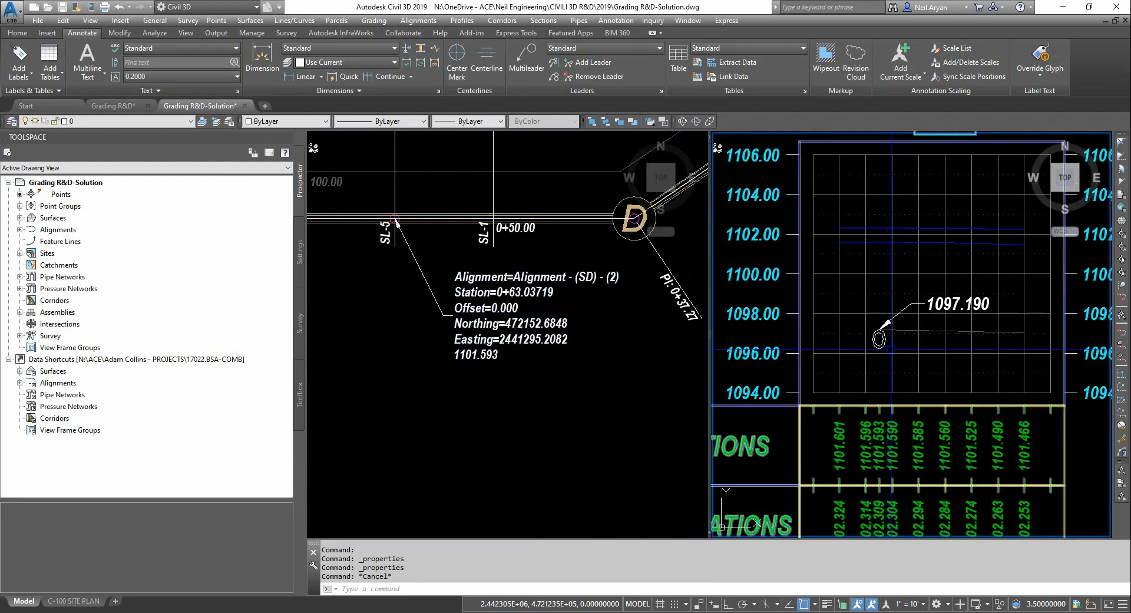
- Add a section view grade label in the SL-5 section view from the pipe's top to the upper surface line directly above it
{"action": "left_click", "coordinate": [19, 75]}
{"action": "mouse_move", "coordinate": [59, 290]}
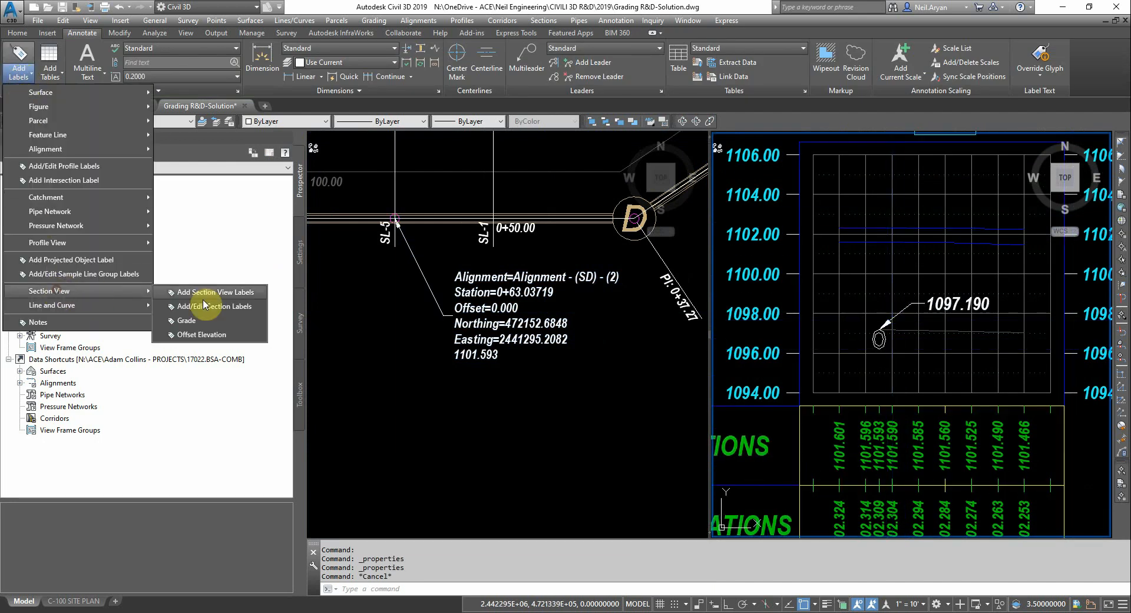
{"action": "left_click", "coordinate": [187, 321]}
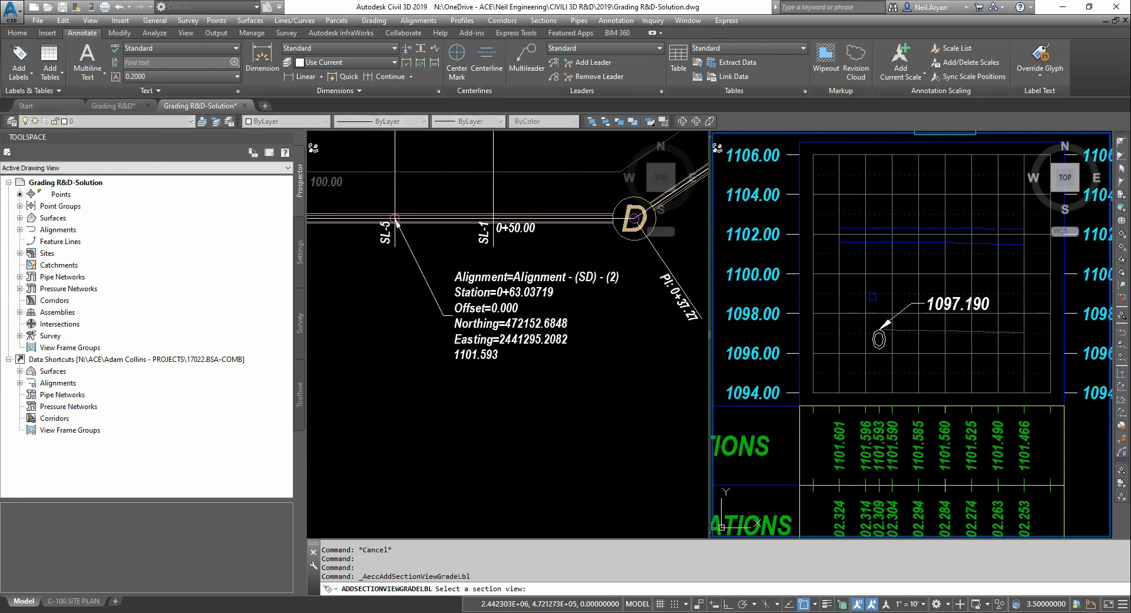
{"action": "left_click", "coordinate": [875, 318]}
{"action": "scroll", "coordinate": [878, 330], "scroll_direction": "up", "scroll_amount": 4}
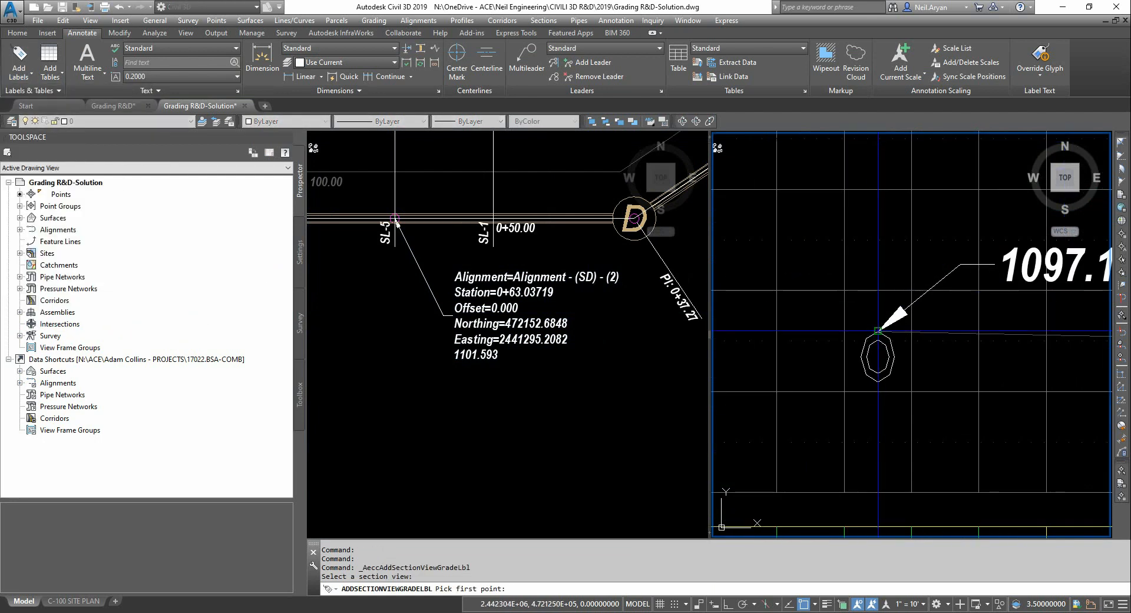
{"action": "left_click", "coordinate": [878, 330]}
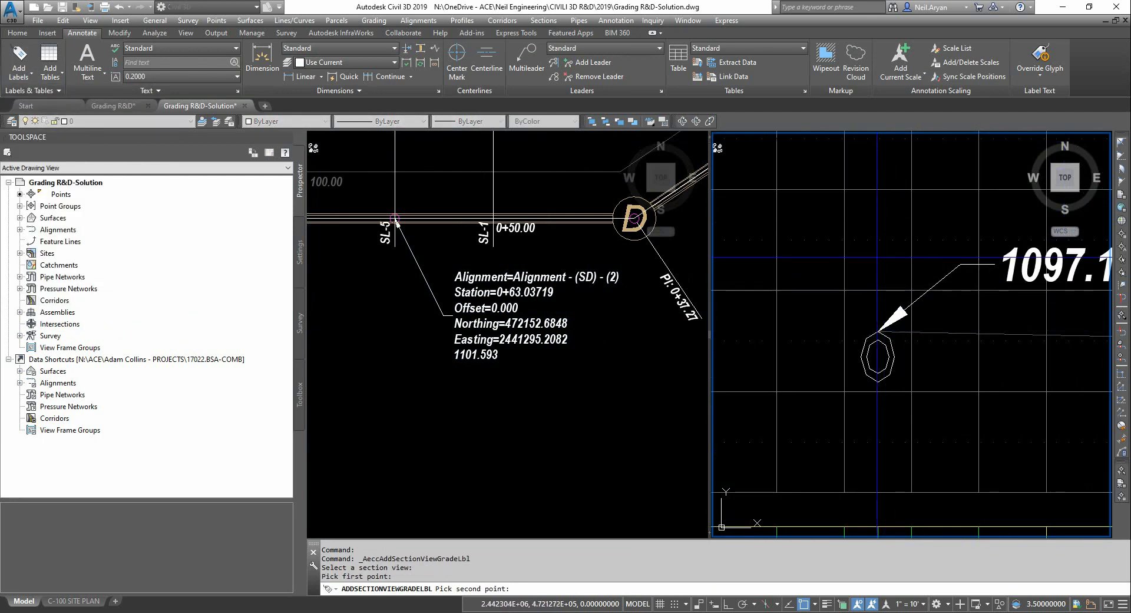
{"action": "scroll", "coordinate": [878, 257], "scroll_direction": "down", "scroll_amount": 2}
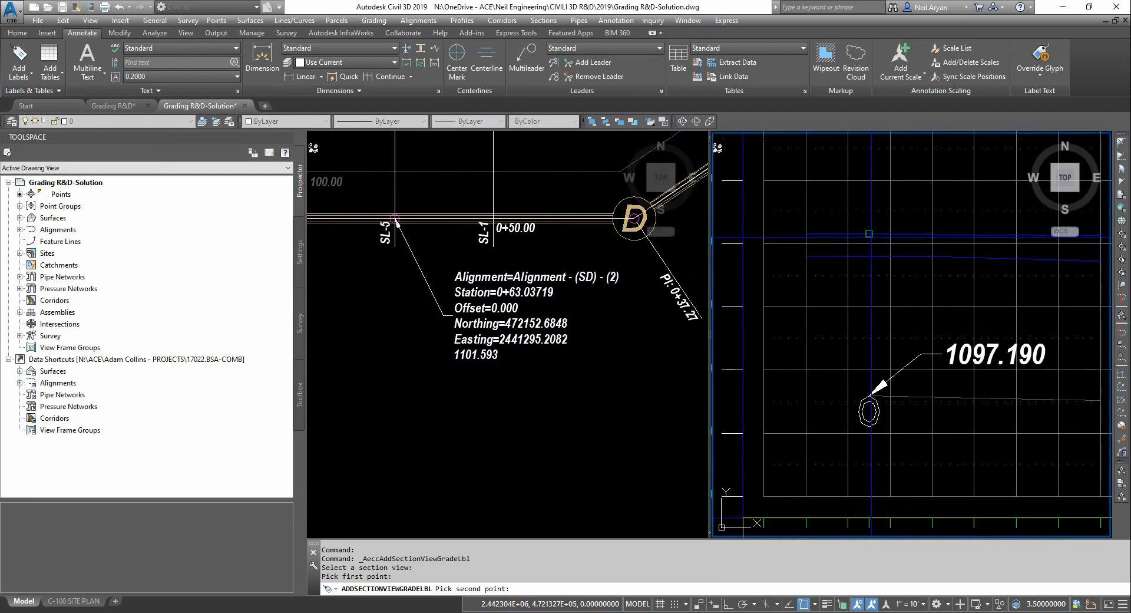
{"action": "left_click", "coordinate": [869, 234]}
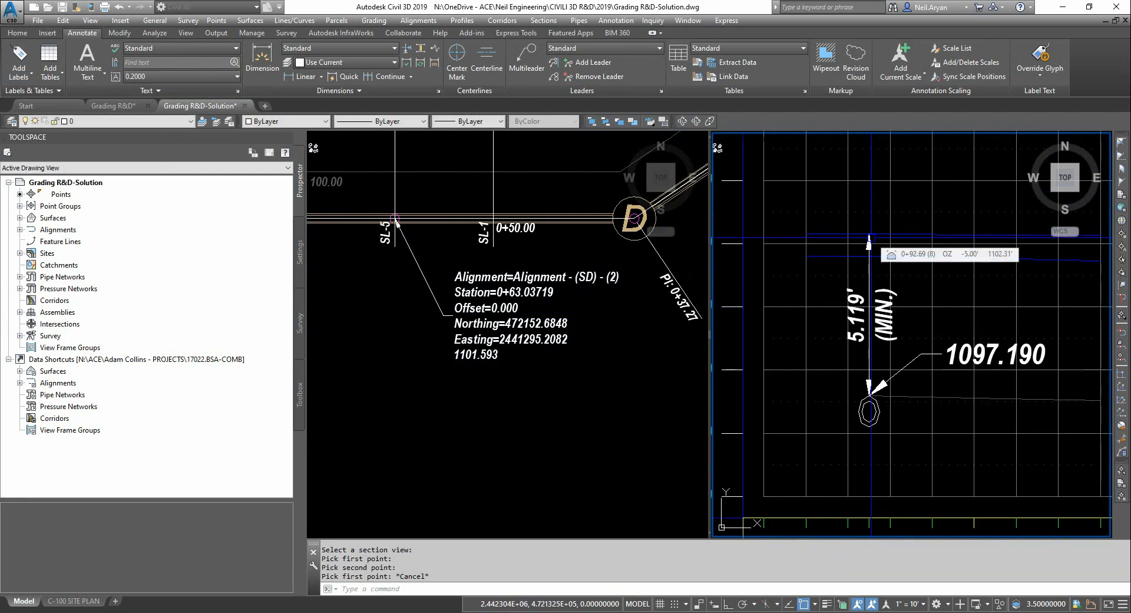
{"action": "key", "text": "Escape"}
- Compare the depth label above the pipe with the clear cover band, and review the SL-5 graph together with its elevation bands
{"action": "middle_click_drag", "start_coordinate": [882, 293], "coordinate": [884, 217]}
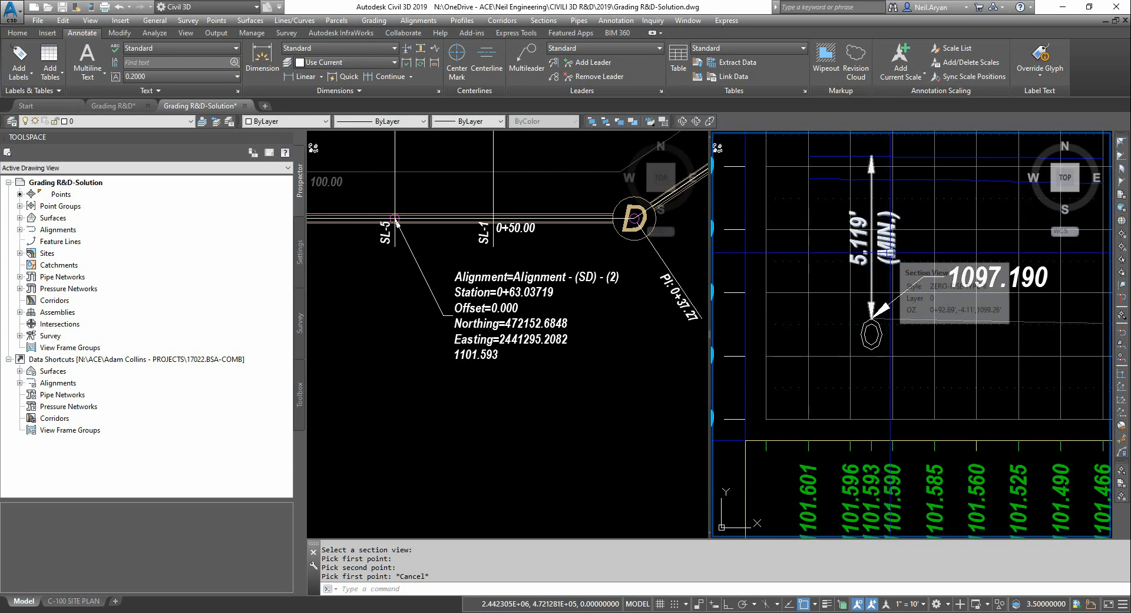
{"action": "scroll", "coordinate": [890, 252], "scroll_direction": "down", "scroll_amount": 5}
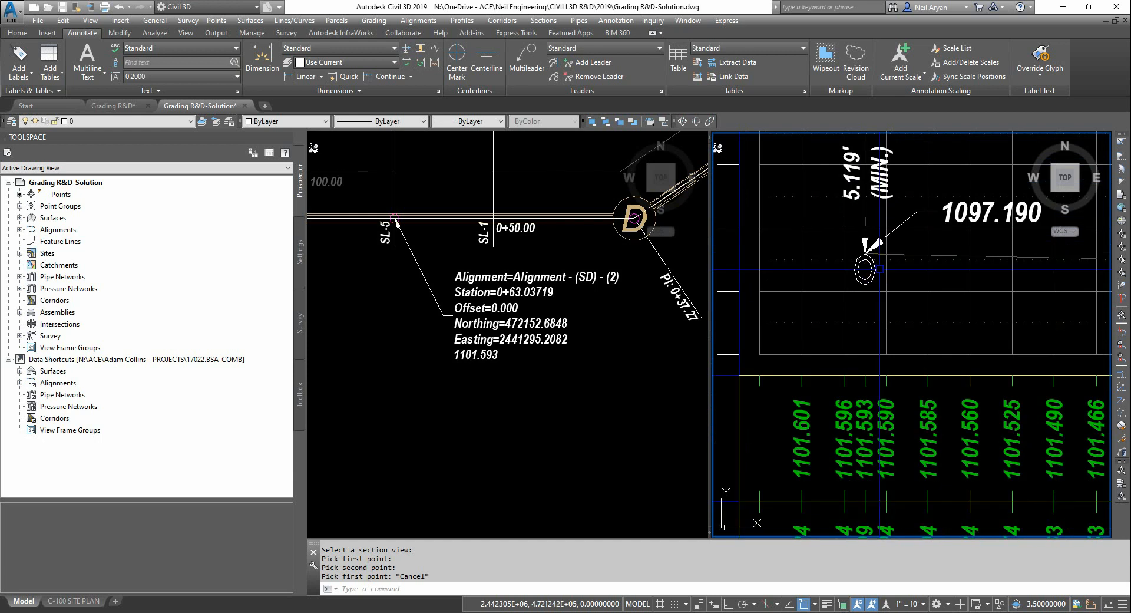
{"action": "middle_click_drag", "start_coordinate": [910, 348], "coordinate": [917, 239]}
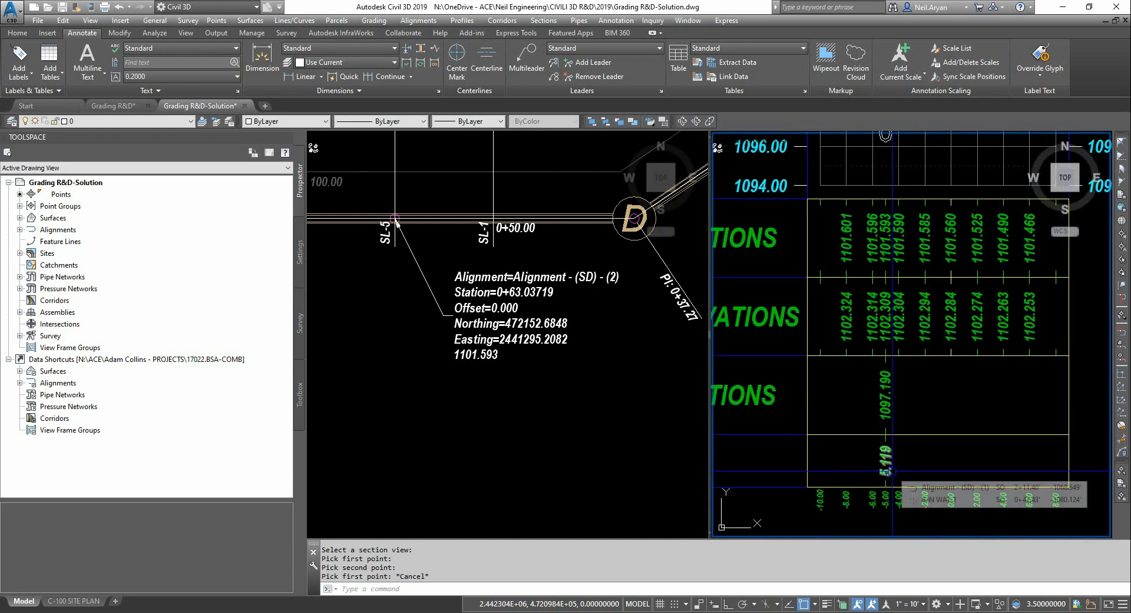
{"action": "middle_click_drag", "start_coordinate": [887, 258], "coordinate": [873, 506]}
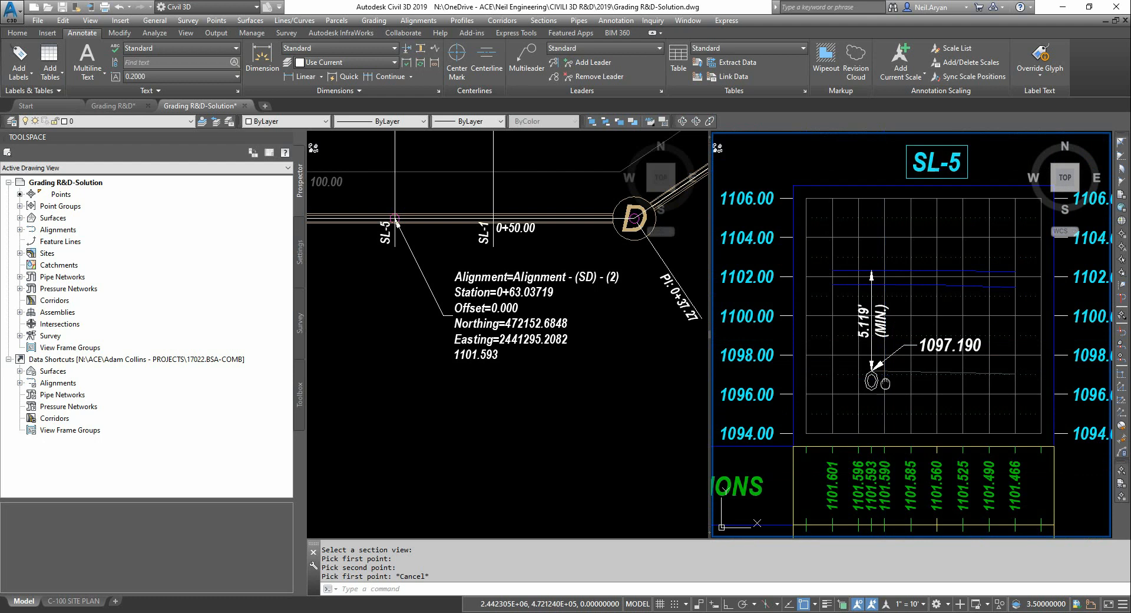
{"action": "middle_click_drag", "start_coordinate": [885, 382], "coordinate": [885, 297]}
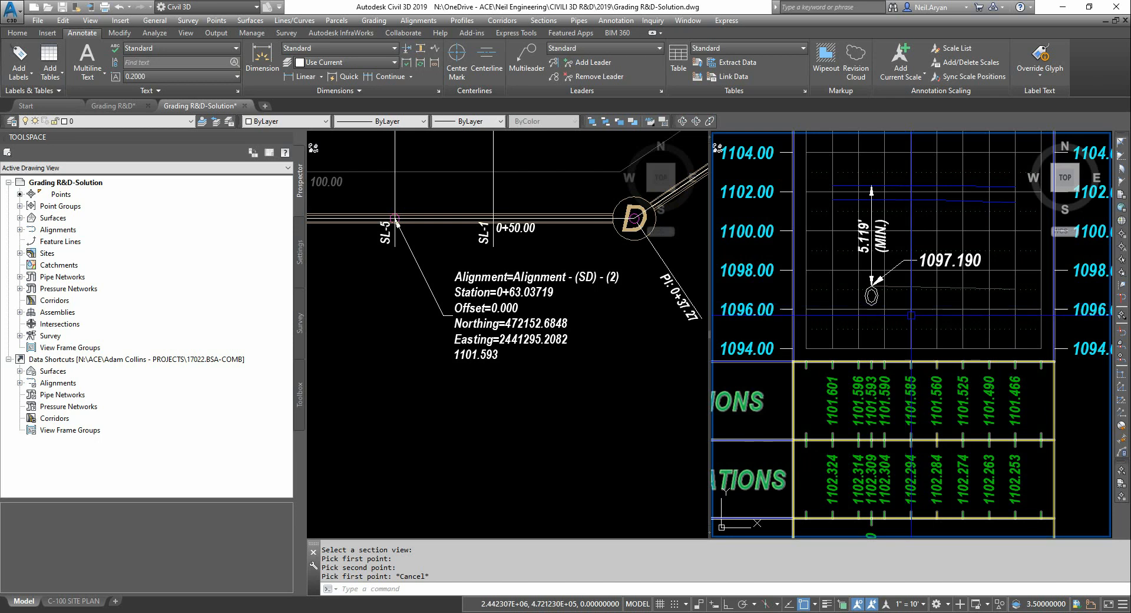
{"action": "middle_click_drag", "start_coordinate": [915, 495], "coordinate": [917, 393]}
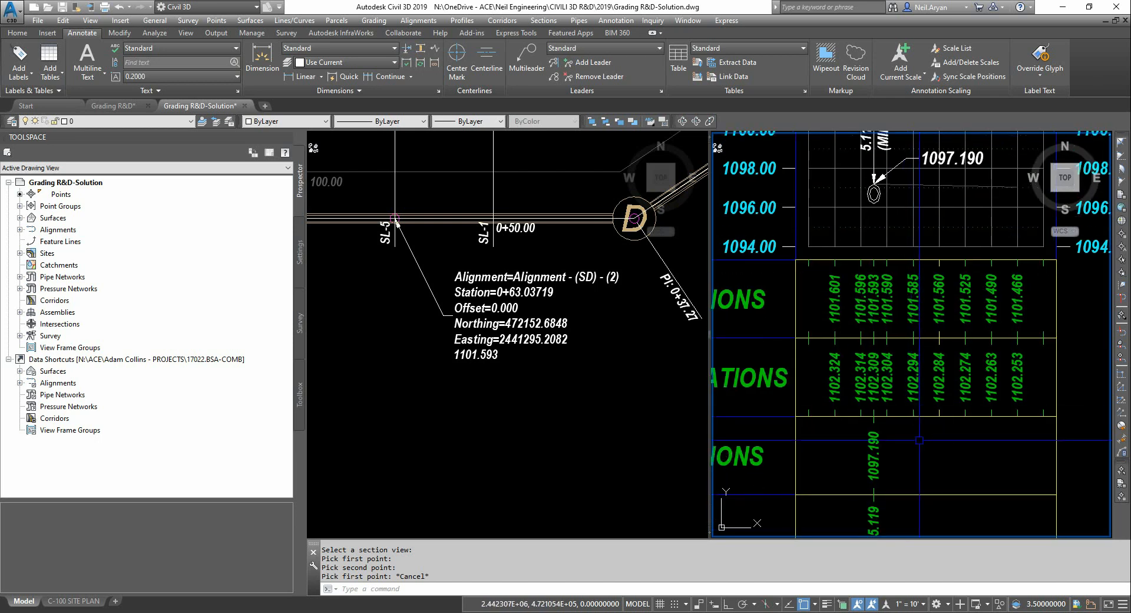